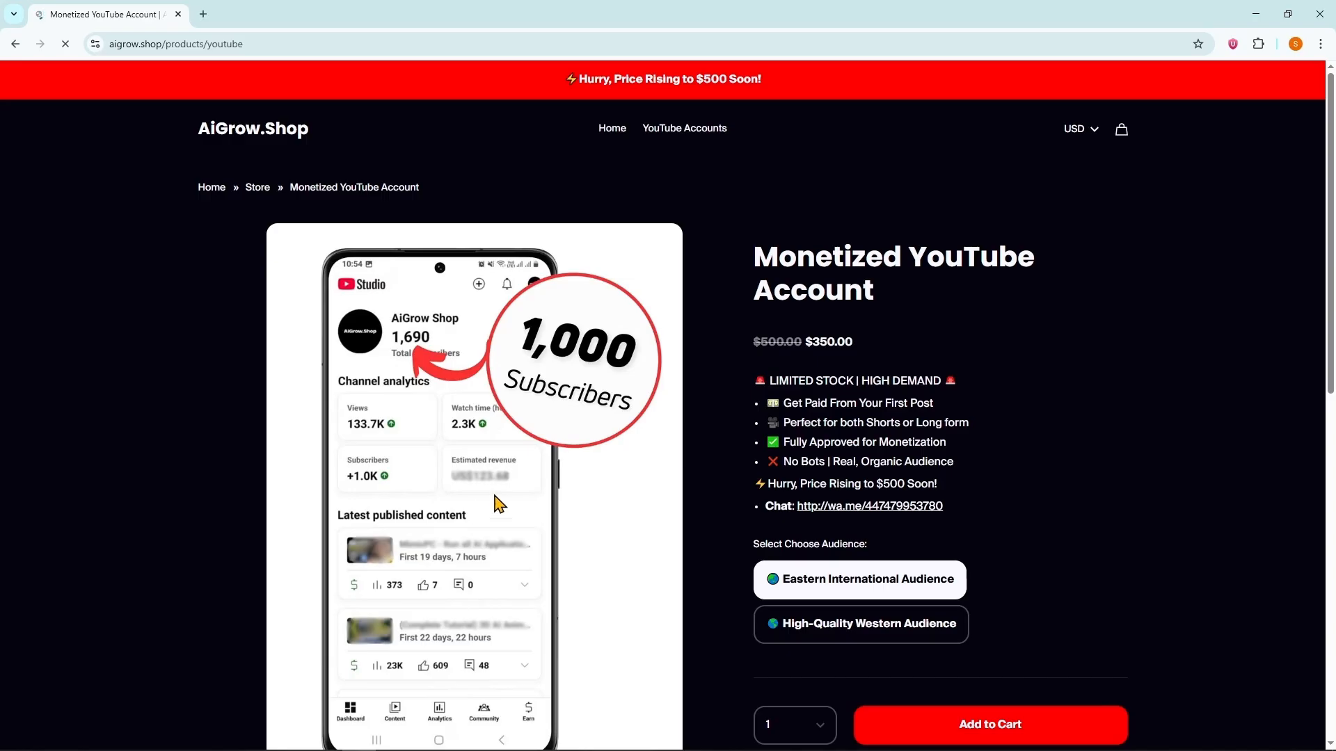
Look over the Monetized YouTube Account product page, including its title, description and audience options
{"action": "scroll", "coordinate": [788, 258], "scroll_direction": "down", "scroll_amount": 1}
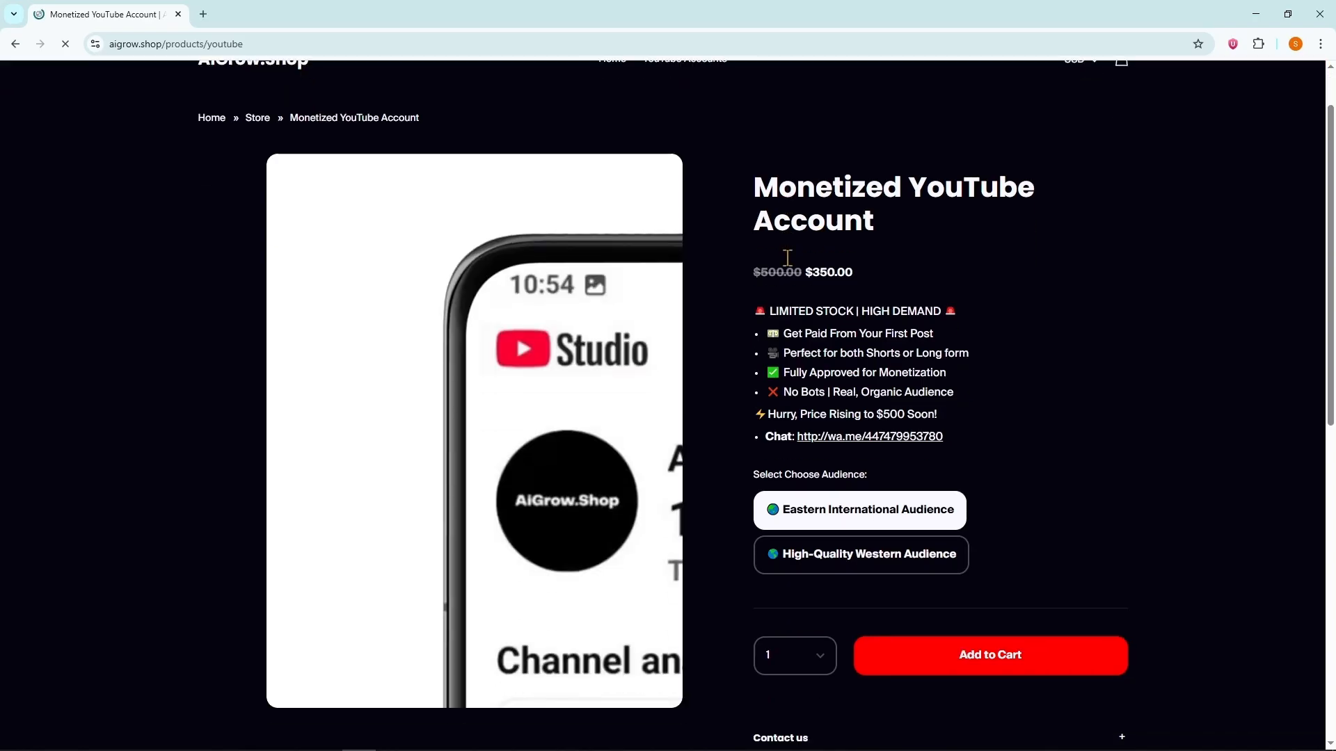
{"action": "left_click_drag", "start_coordinate": [757, 182], "coordinate": [963, 232]}
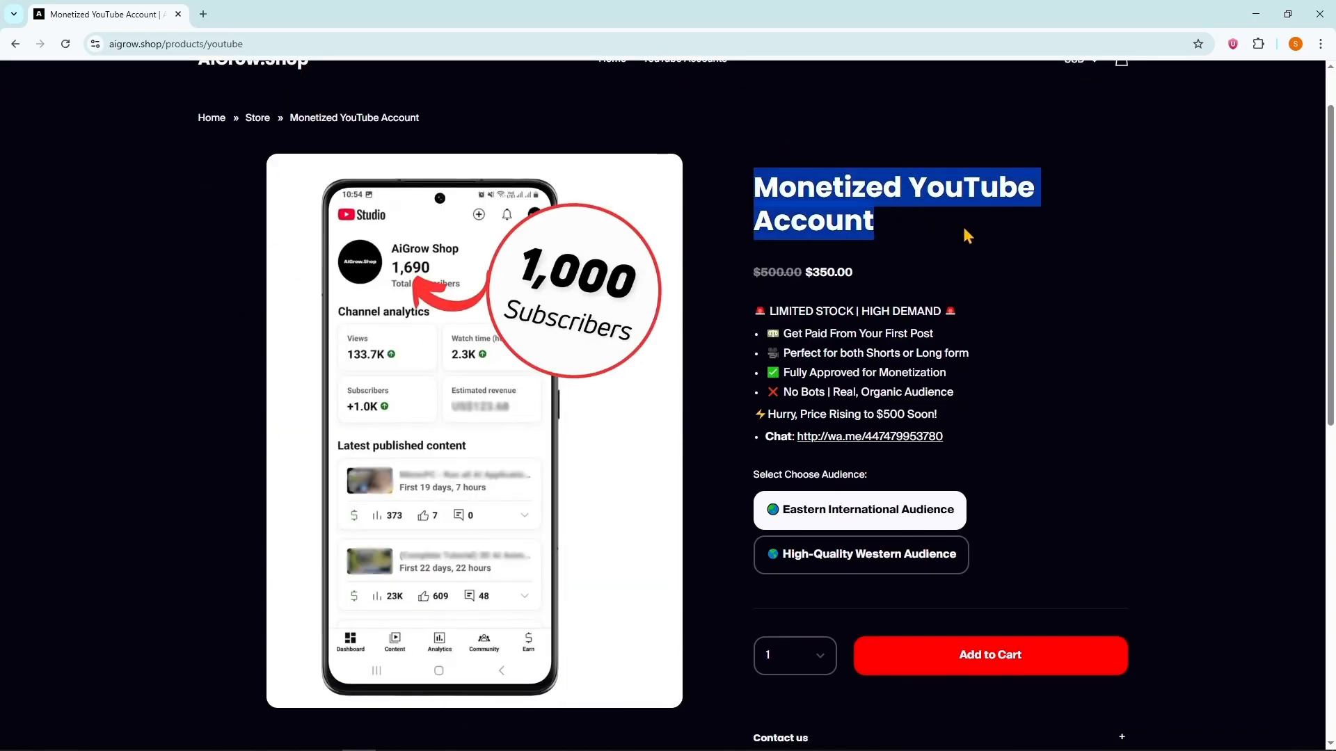
{"action": "left_click", "coordinate": [963, 233]}
{"action": "left_click", "coordinate": [847, 559]}
{"action": "left_click", "coordinate": [859, 521]}
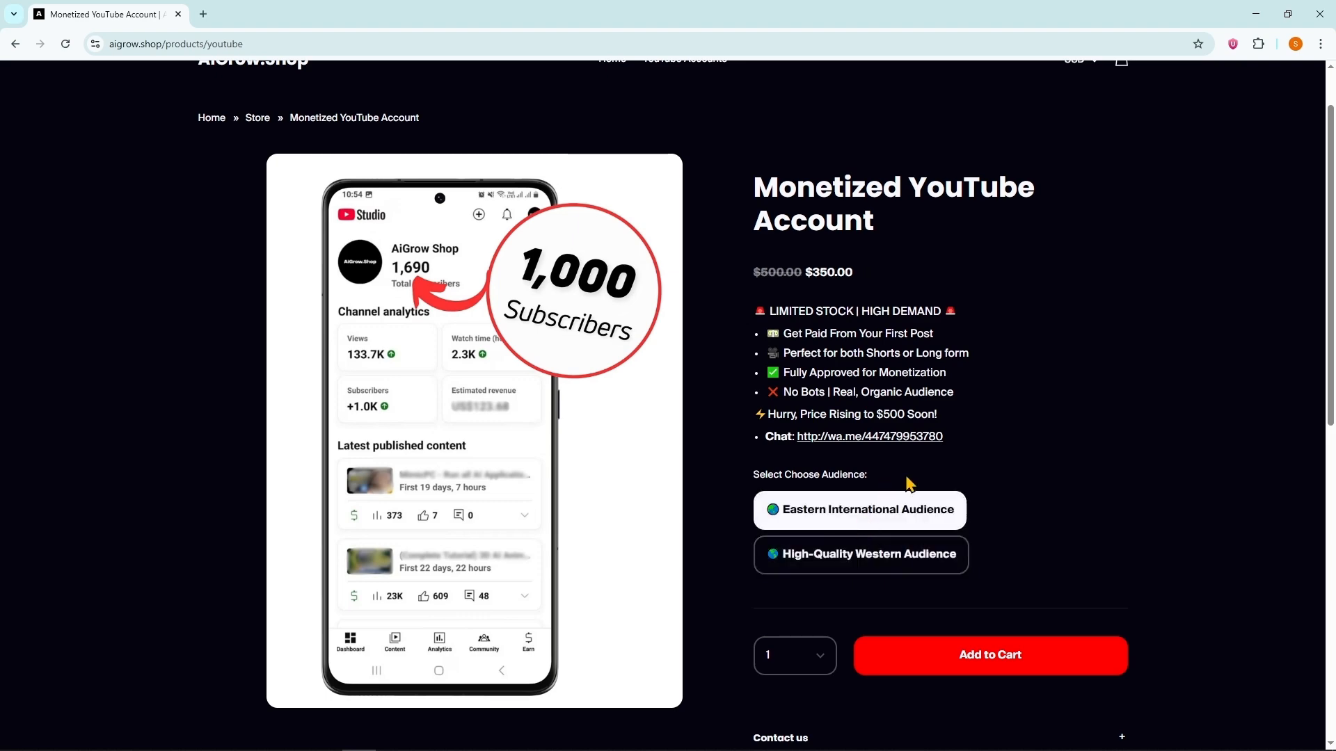
{"action": "left_click", "coordinate": [913, 411]}
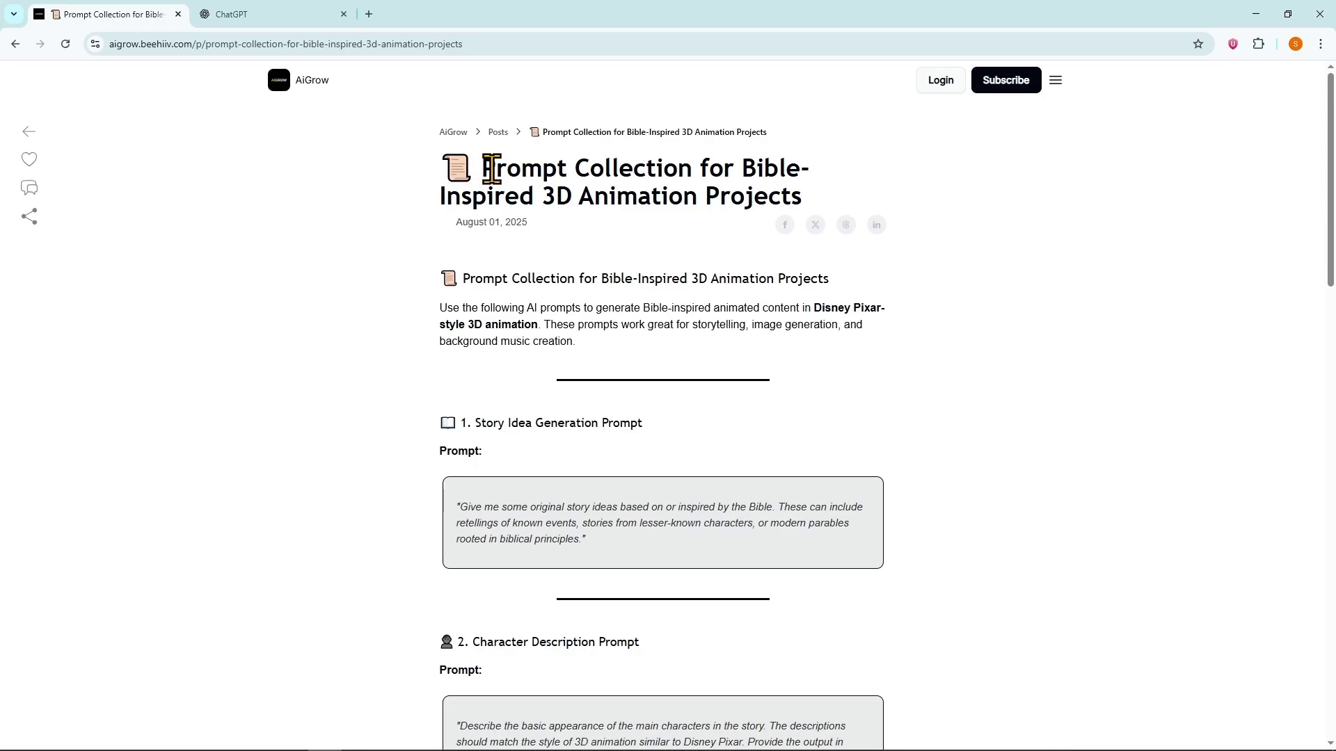
Look through the prompt collection article for Bible-inspired 3D animation projects
{"action": "left_click_drag", "start_coordinate": [491, 169], "coordinate": [679, 170]}
{"action": "left_click", "coordinate": [659, 170]}
{"action": "scroll", "coordinate": [966, 362], "scroll_direction": "down", "scroll_amount": 10}
{"action": "scroll", "coordinate": [966, 362], "scroll_direction": "up", "scroll_amount": 4}
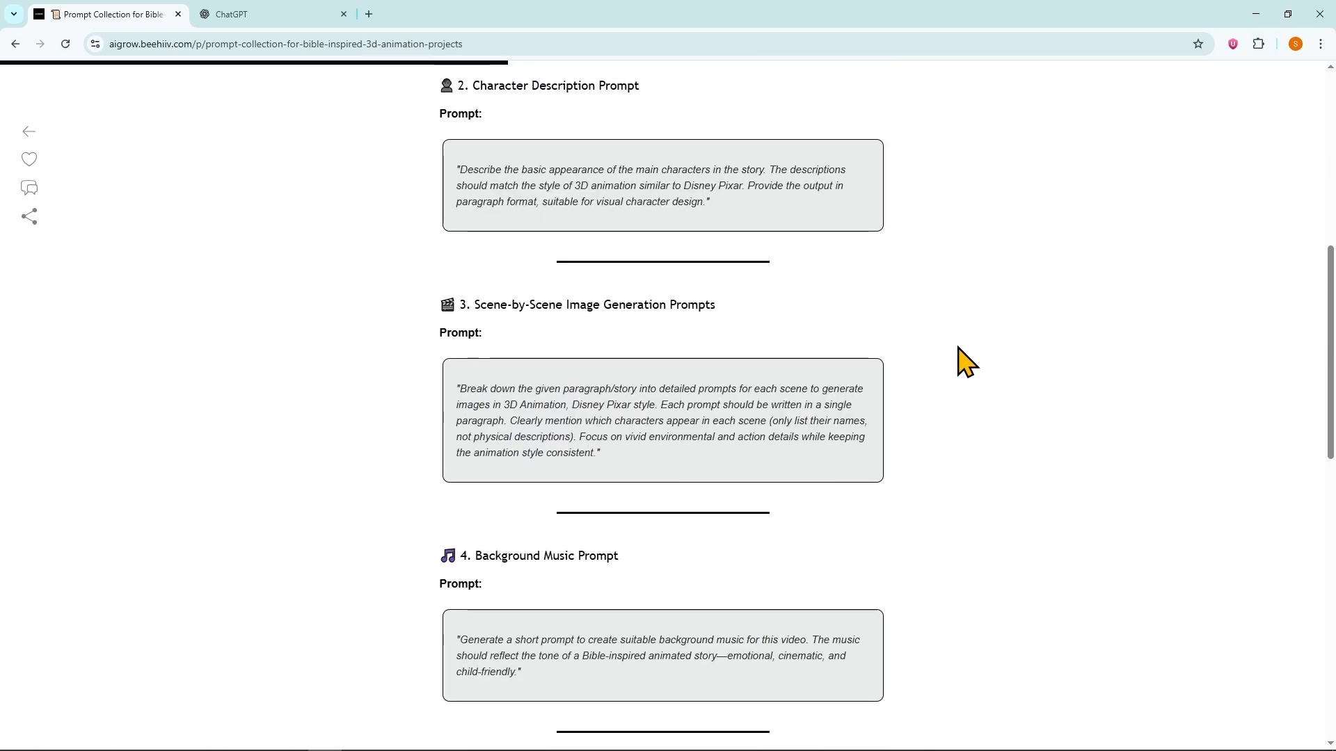
{"action": "scroll", "coordinate": [966, 362], "scroll_direction": "up", "scroll_amount": 7}
{"action": "scroll", "coordinate": [999, 340], "scroll_direction": "down", "scroll_amount": 2}
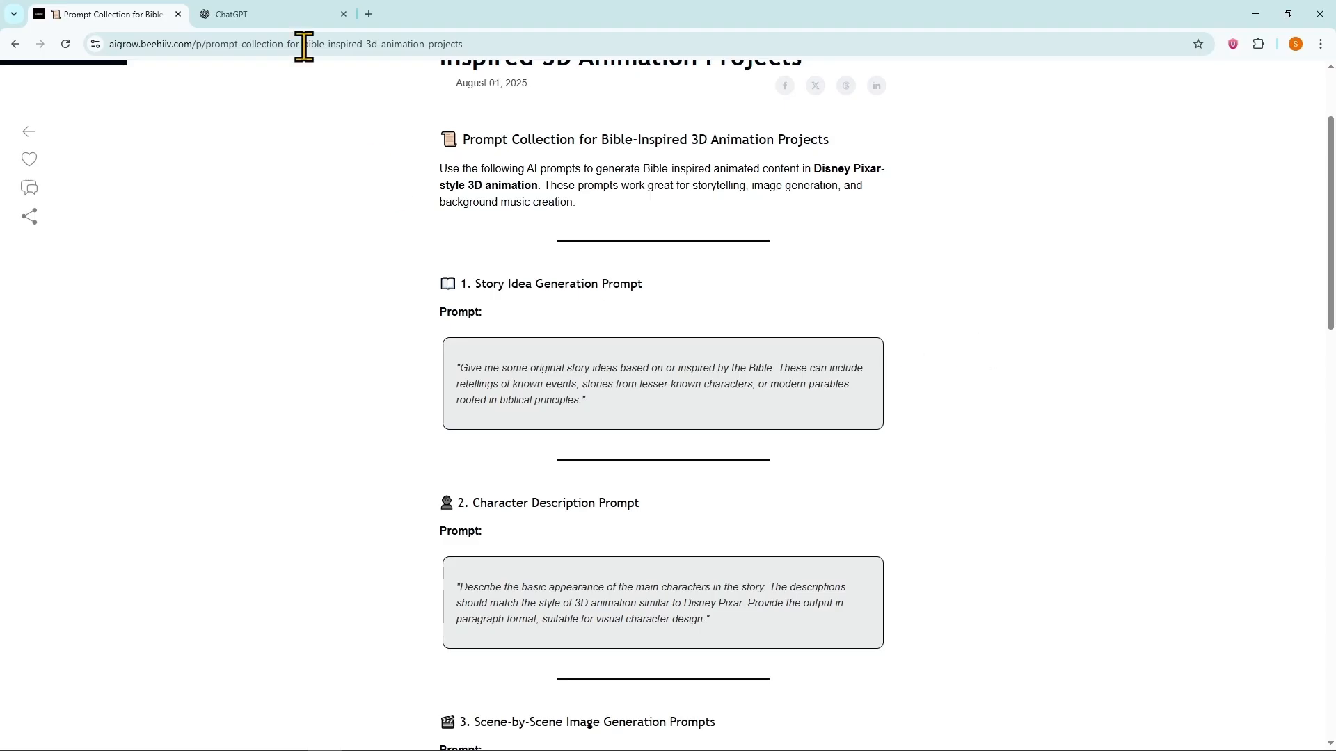
Copy the Story Idea Generation Prompt from the article and submit it in ChatGPT
{"action": "triple_click", "coordinate": [518, 368]}
{"action": "key", "text": "ctrl+c"}
{"action": "left_click_drag", "start_coordinate": [475, 277], "coordinate": [639, 281]}
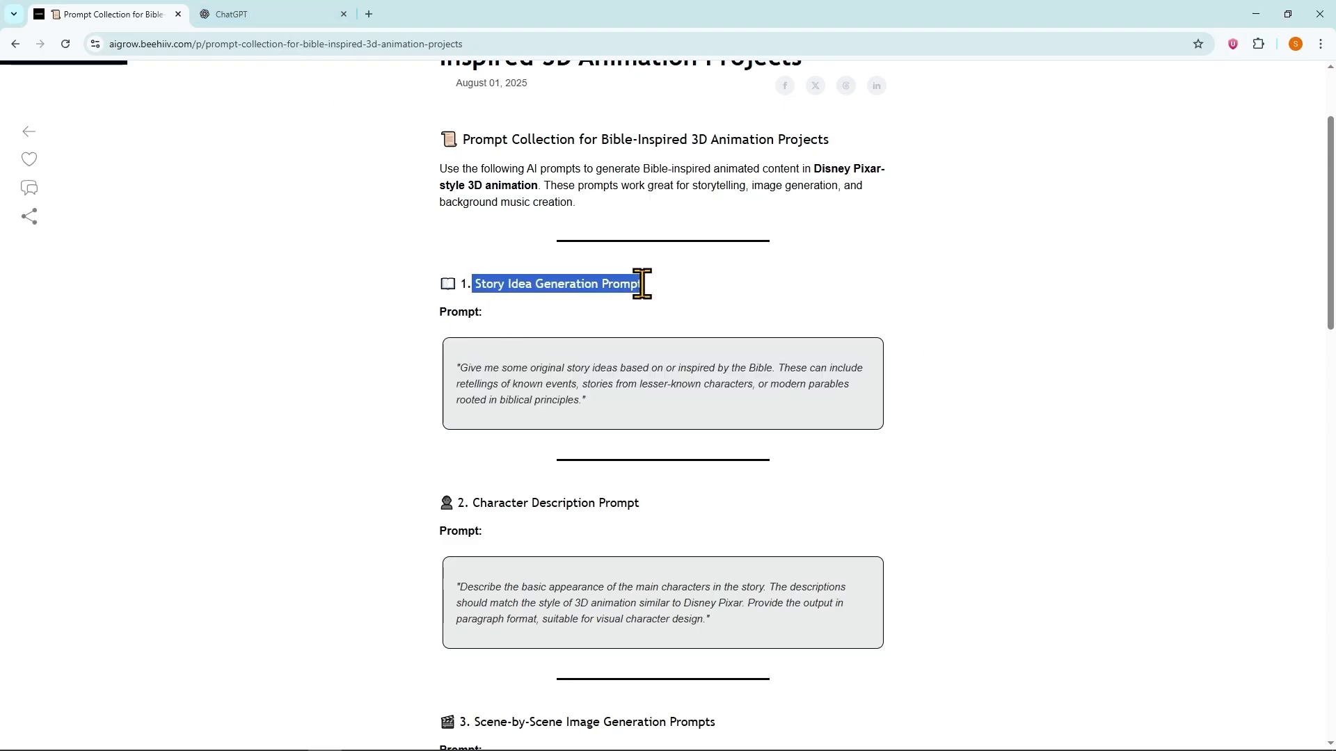
{"action": "left_click", "coordinate": [891, 297]}
{"action": "left_click", "coordinate": [314, 20]}
{"action": "left_click", "coordinate": [451, 350]}
{"action": "key", "text": "ctrl+v"}
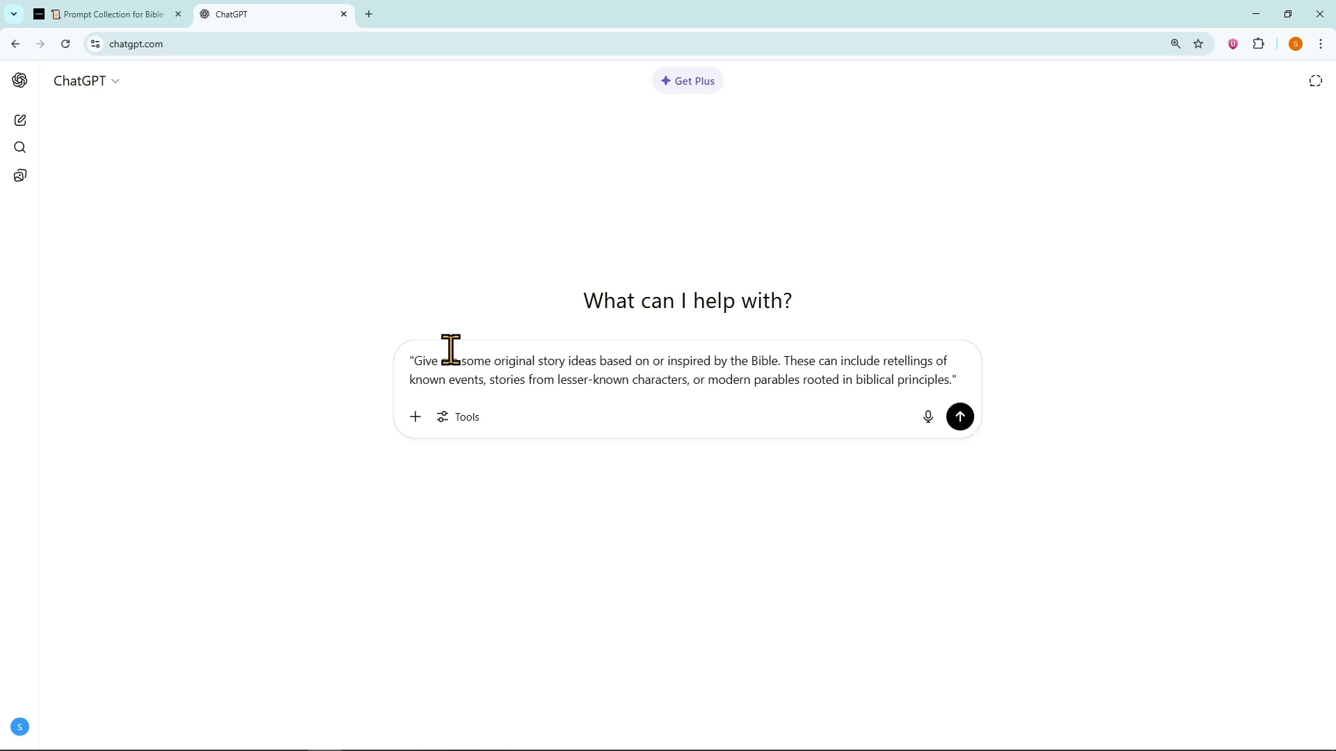
{"action": "left_click", "coordinate": [960, 416]}
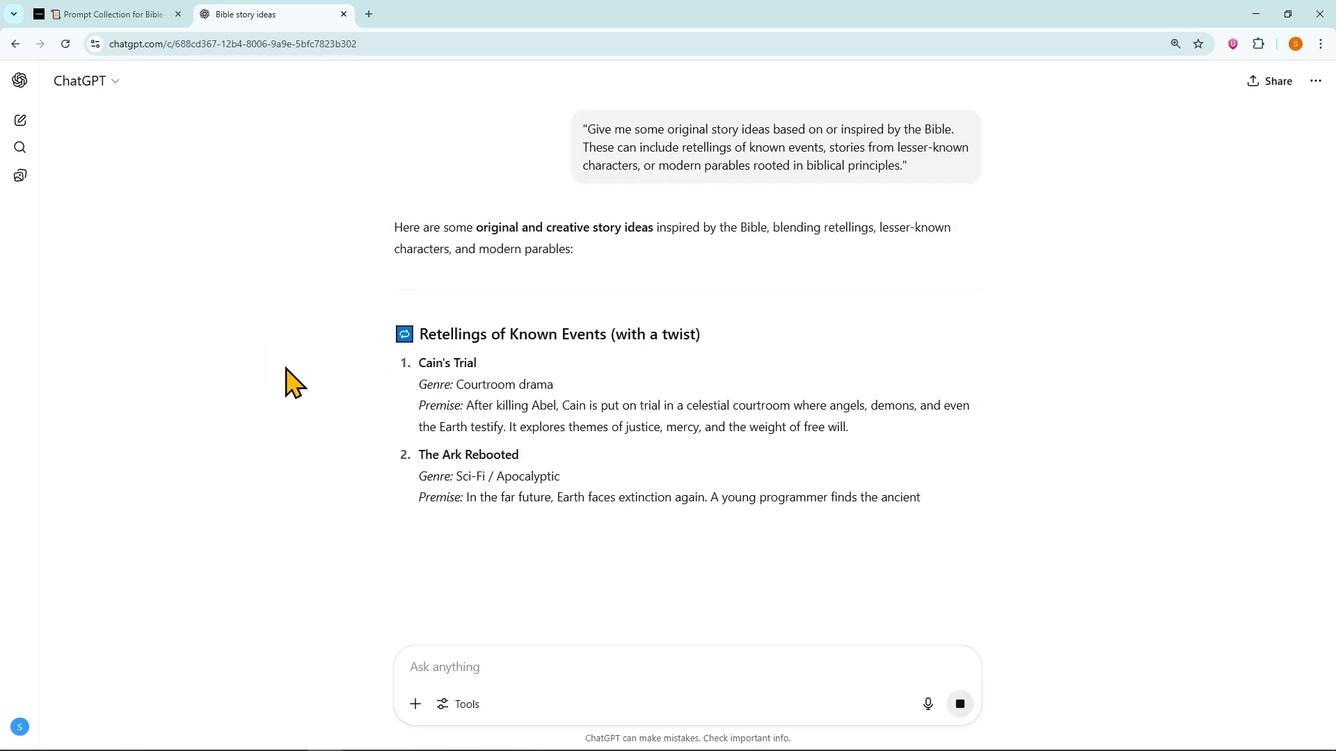
Read through the generated story ideas and send the request "Give me the story of Noah, It should be short"
{"action": "scroll", "coordinate": [292, 382], "scroll_direction": "down", "scroll_amount": 2}
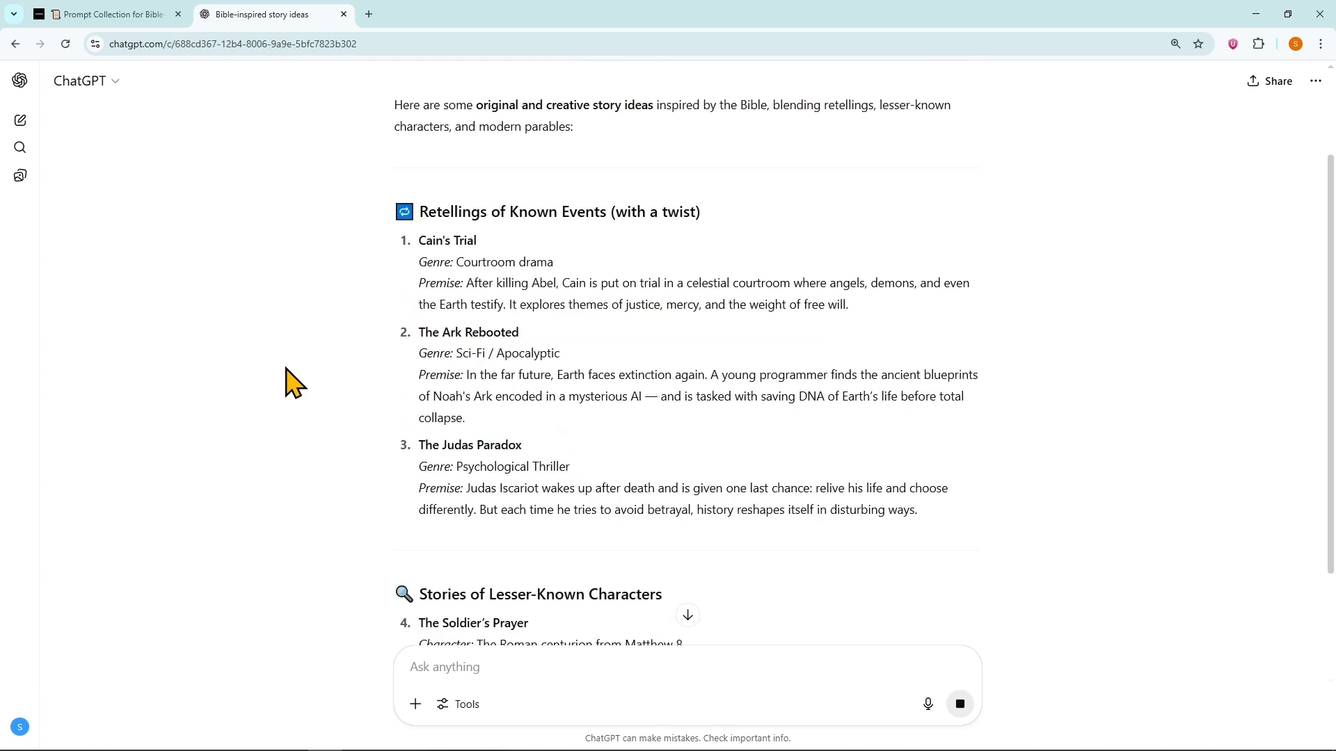
{"action": "scroll", "coordinate": [292, 381], "scroll_direction": "down", "scroll_amount": 5}
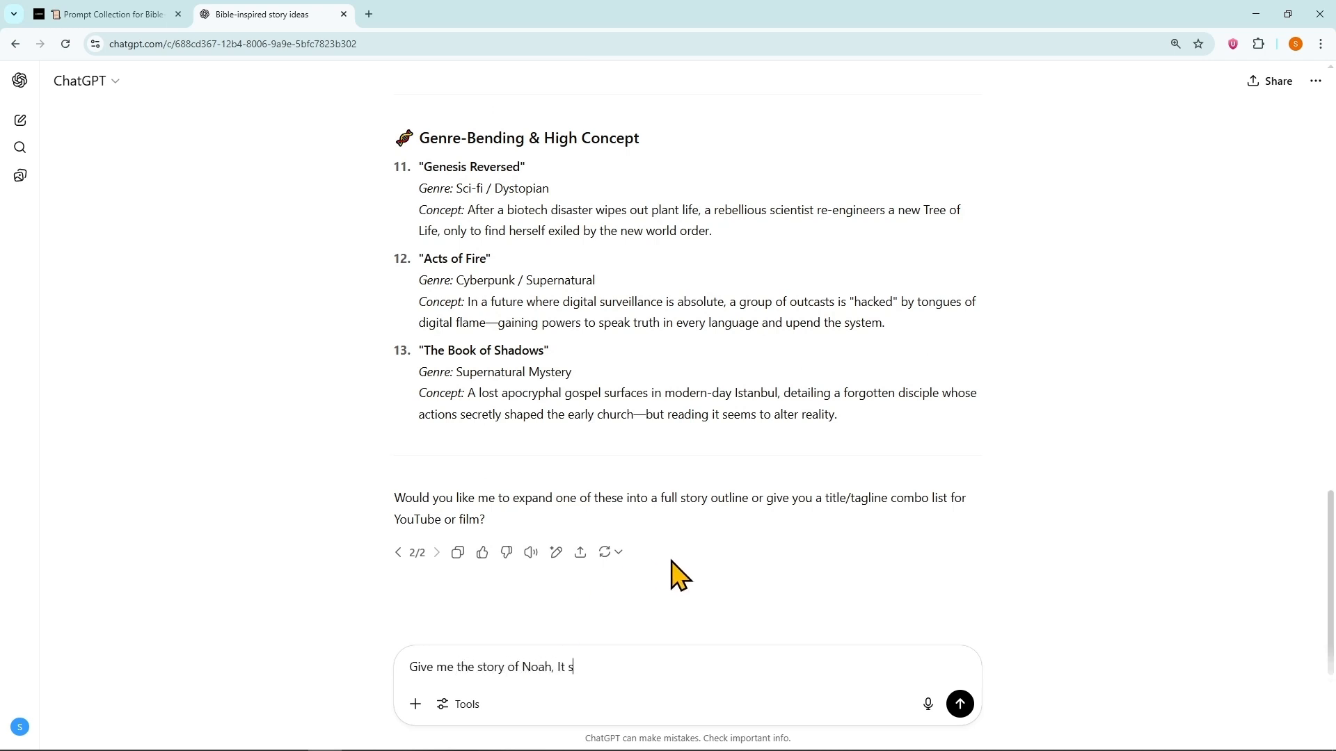
{"action": "type", "text": "hort"}
{"action": "key", "text": "Return"}
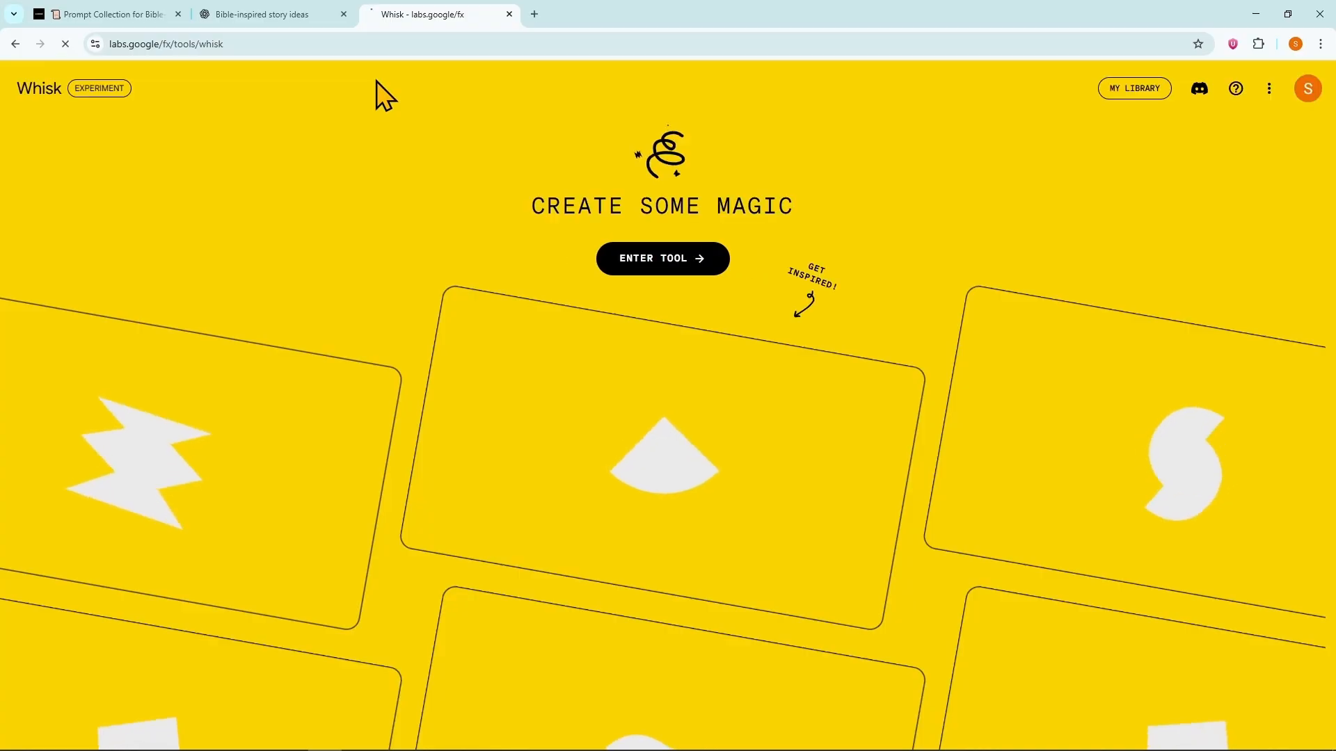
Enter the Whisk tool's project workspace, and copy the Character Description Prompt from the prompt collection article
{"action": "left_click", "coordinate": [647, 268]}
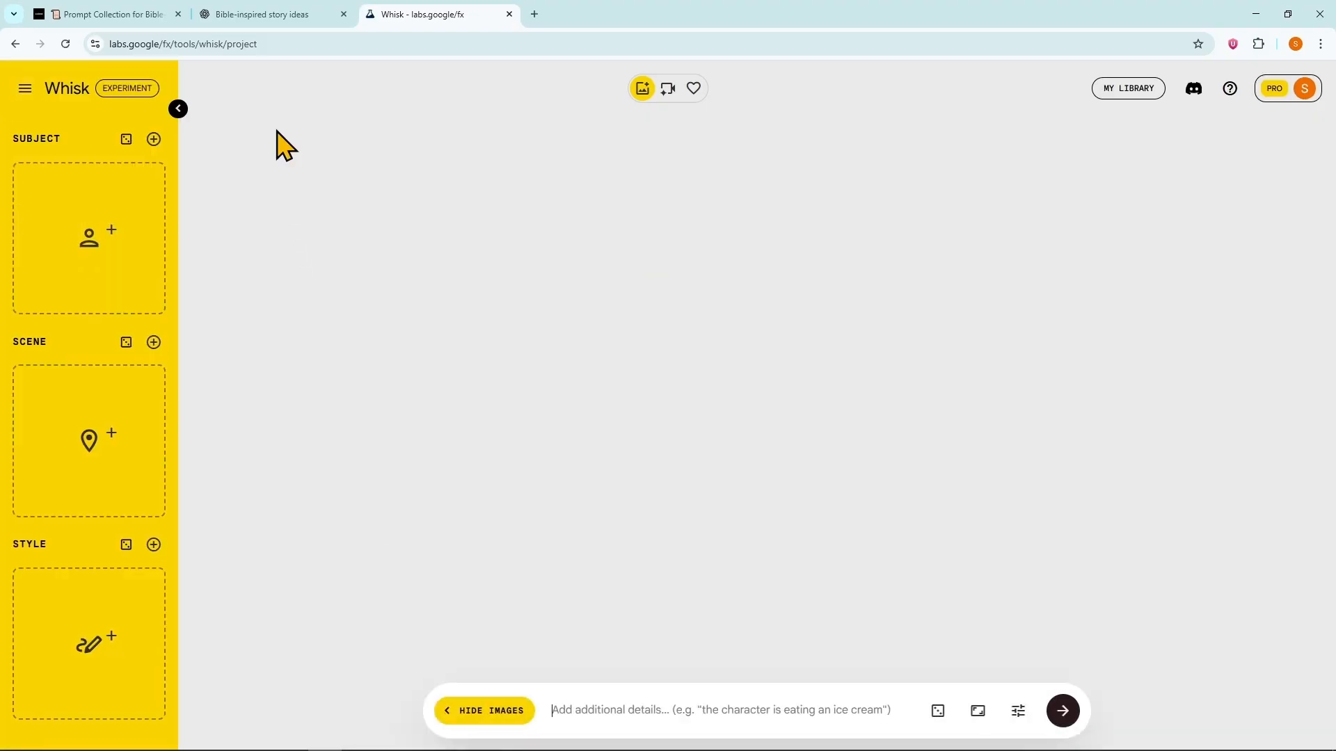
{"action": "left_click", "coordinate": [256, 12]}
{"action": "left_click", "coordinate": [111, 14]}
{"action": "scroll", "coordinate": [155, 232], "scroll_direction": "down", "scroll_amount": 1}
{"action": "left_click_drag", "start_coordinate": [465, 223], "coordinate": [617, 224]}
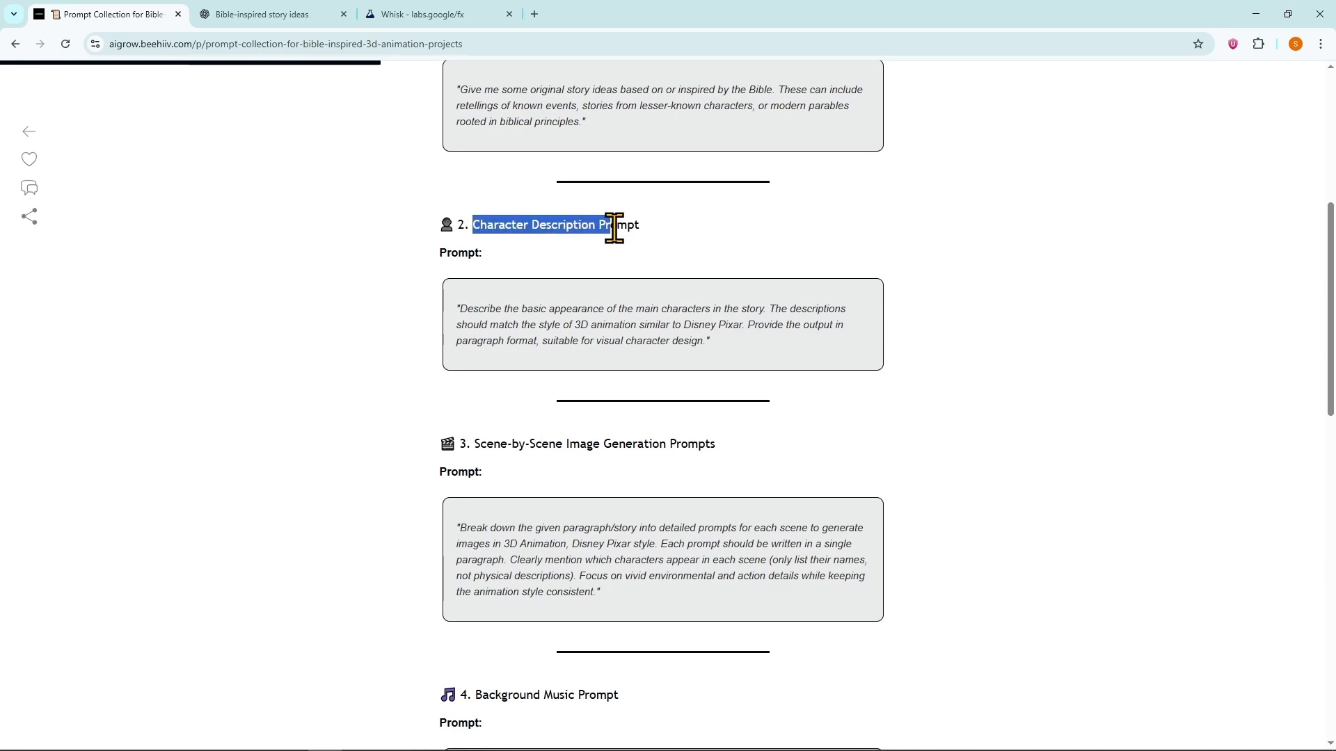
{"action": "scroll", "coordinate": [568, 289], "scroll_direction": "up", "scroll_amount": 1}
{"action": "scroll", "coordinate": [565, 285], "scroll_direction": "down", "scroll_amount": 1}
{"action": "triple_click", "coordinate": [501, 393]}
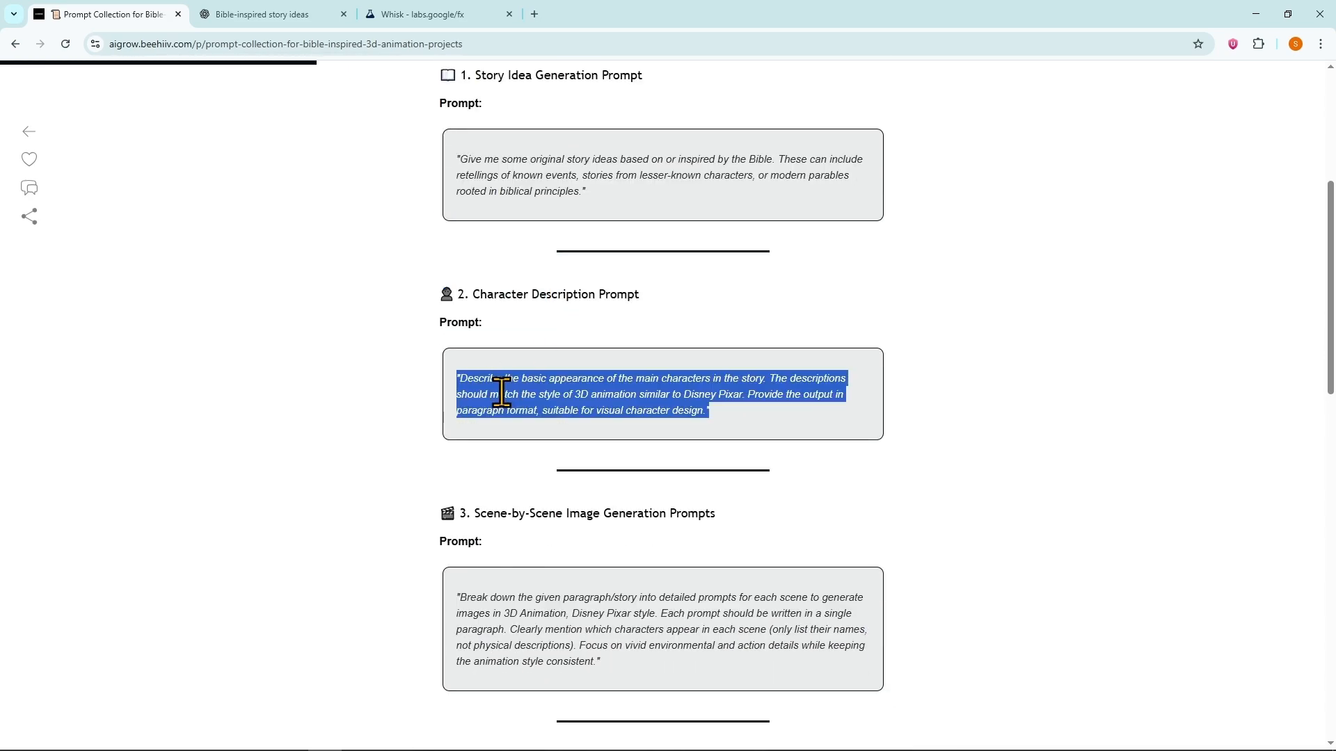
{"action": "key", "text": "ctrl+c"}
Submit the copied character description prompt in the ChatGPT conversation about Noah
{"action": "left_click", "coordinate": [264, 14]}
{"action": "left_click", "coordinate": [528, 662]}
{"action": "key", "text": "ctrl+v"}
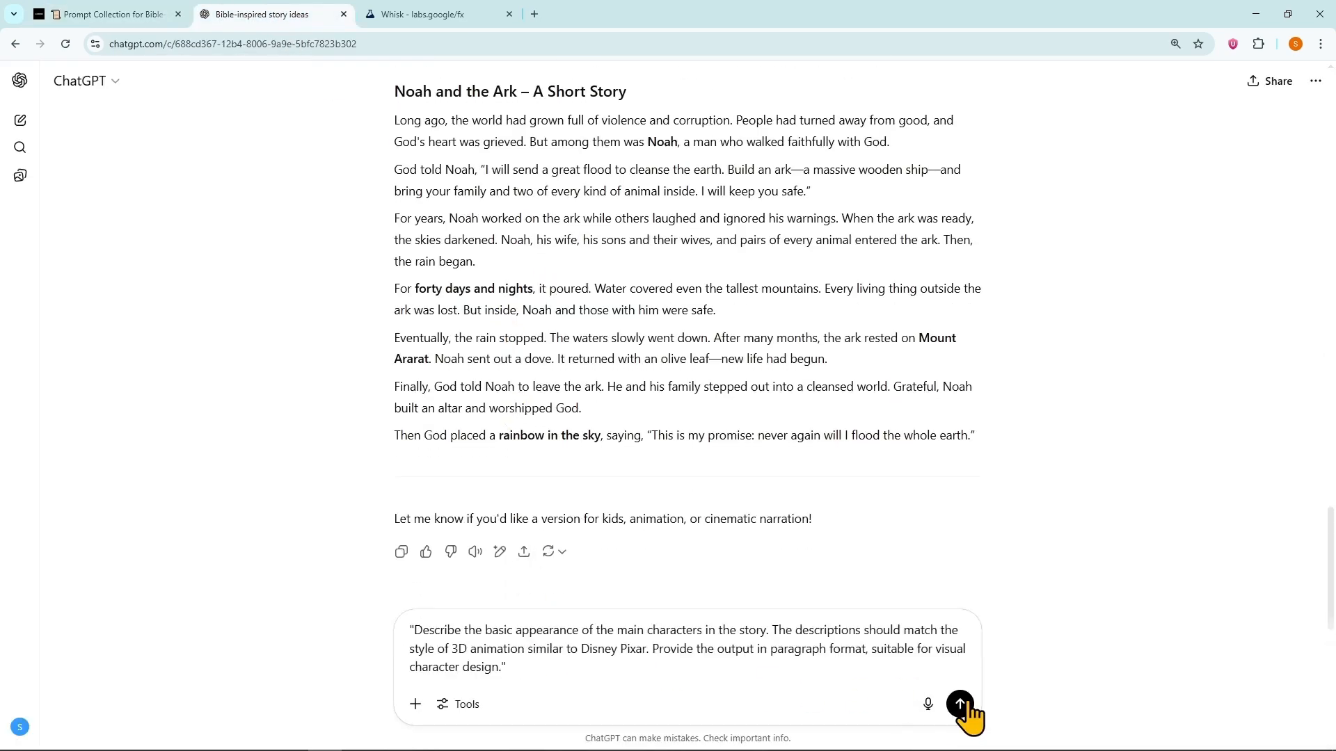
{"action": "left_click", "coordinate": [961, 705]}
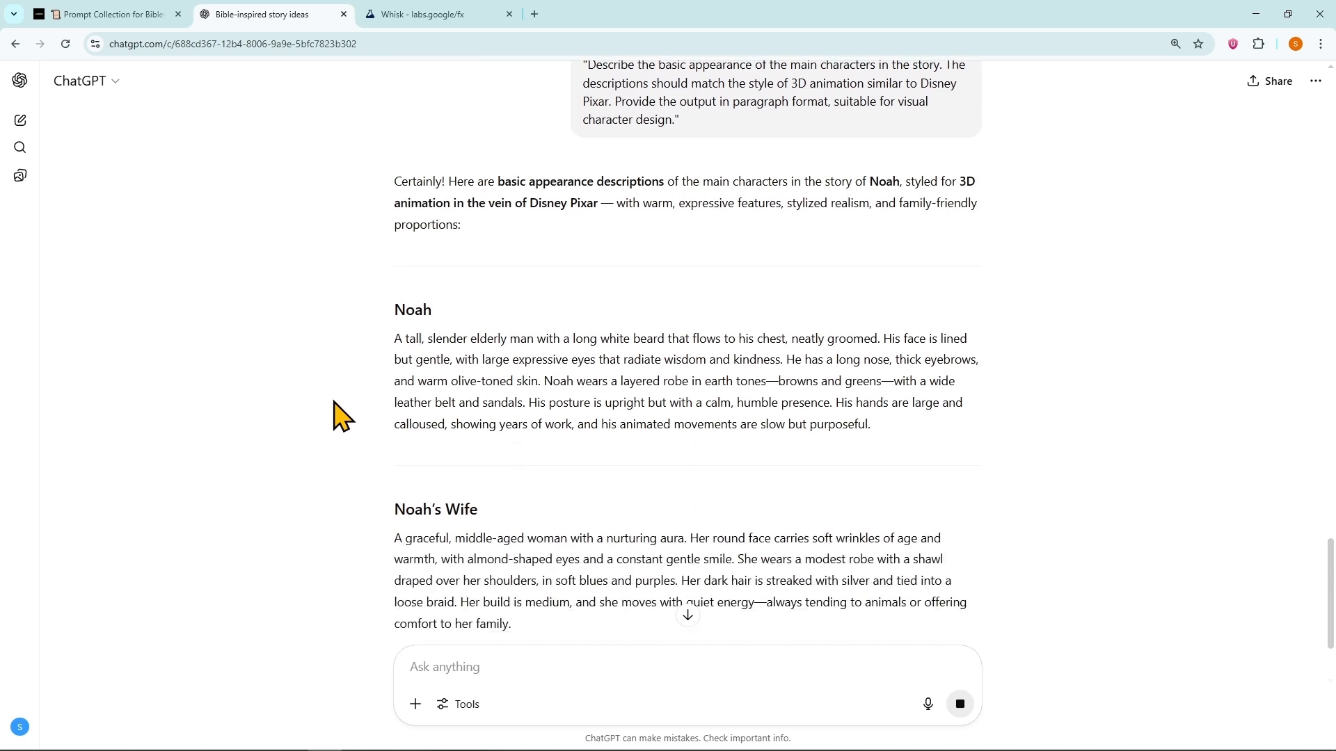
Copy Noah's character description and generate a subject image from it in Whisk
{"action": "triple_click", "coordinate": [527, 364]}
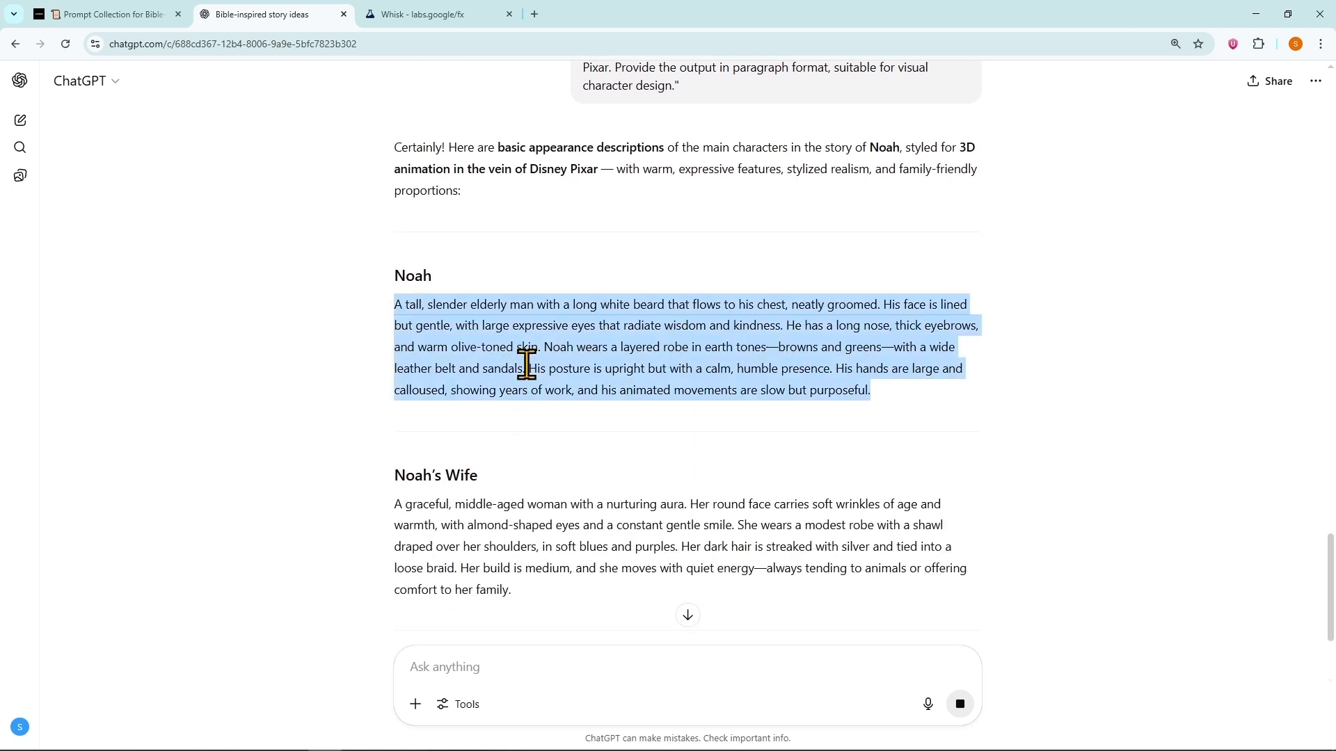
{"action": "left_click", "coordinate": [398, 24]}
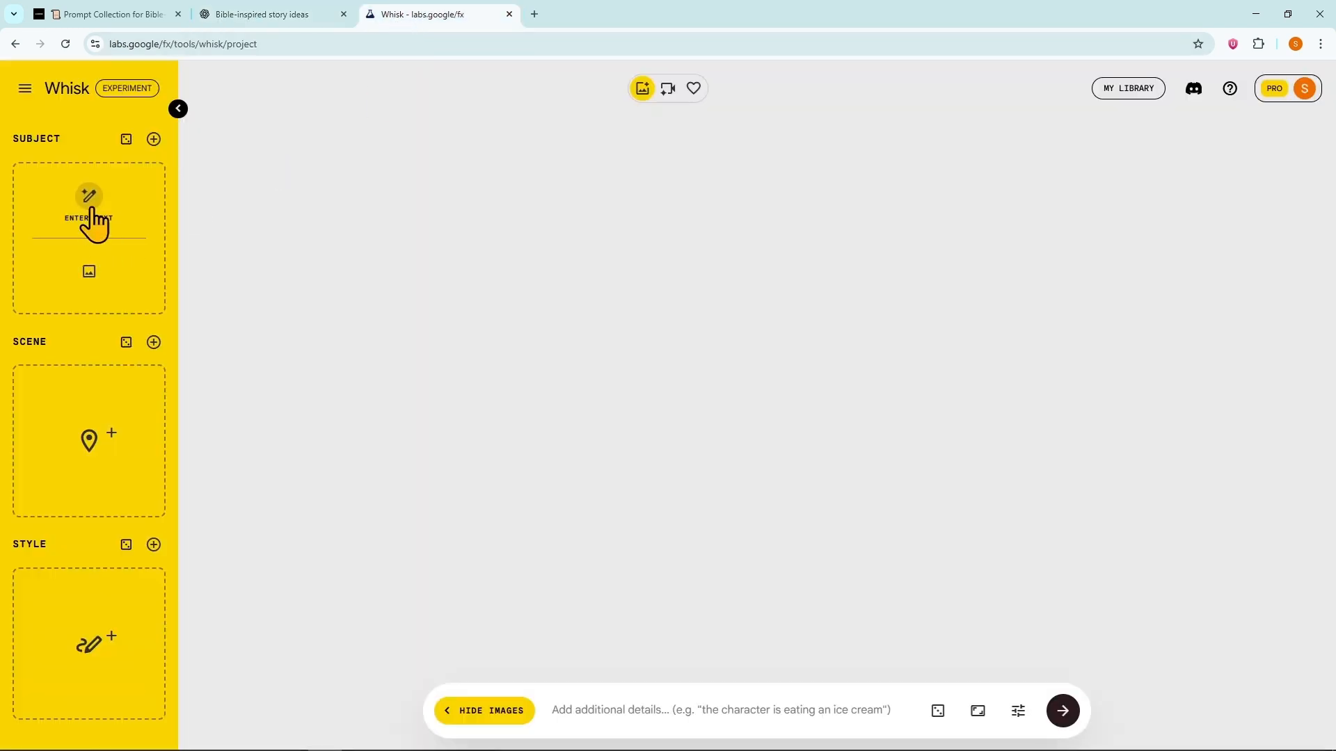
{"action": "left_click", "coordinate": [92, 207]}
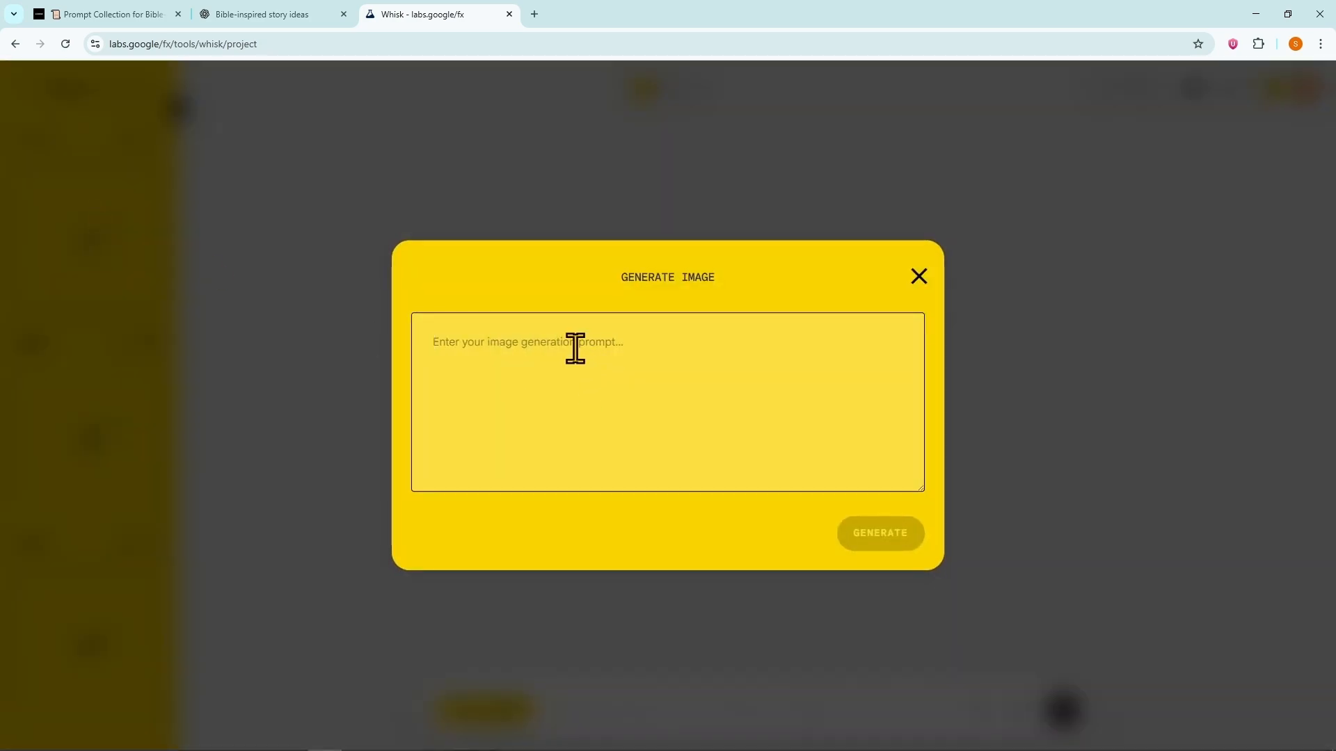
{"action": "key", "text": "ctrl+v"}
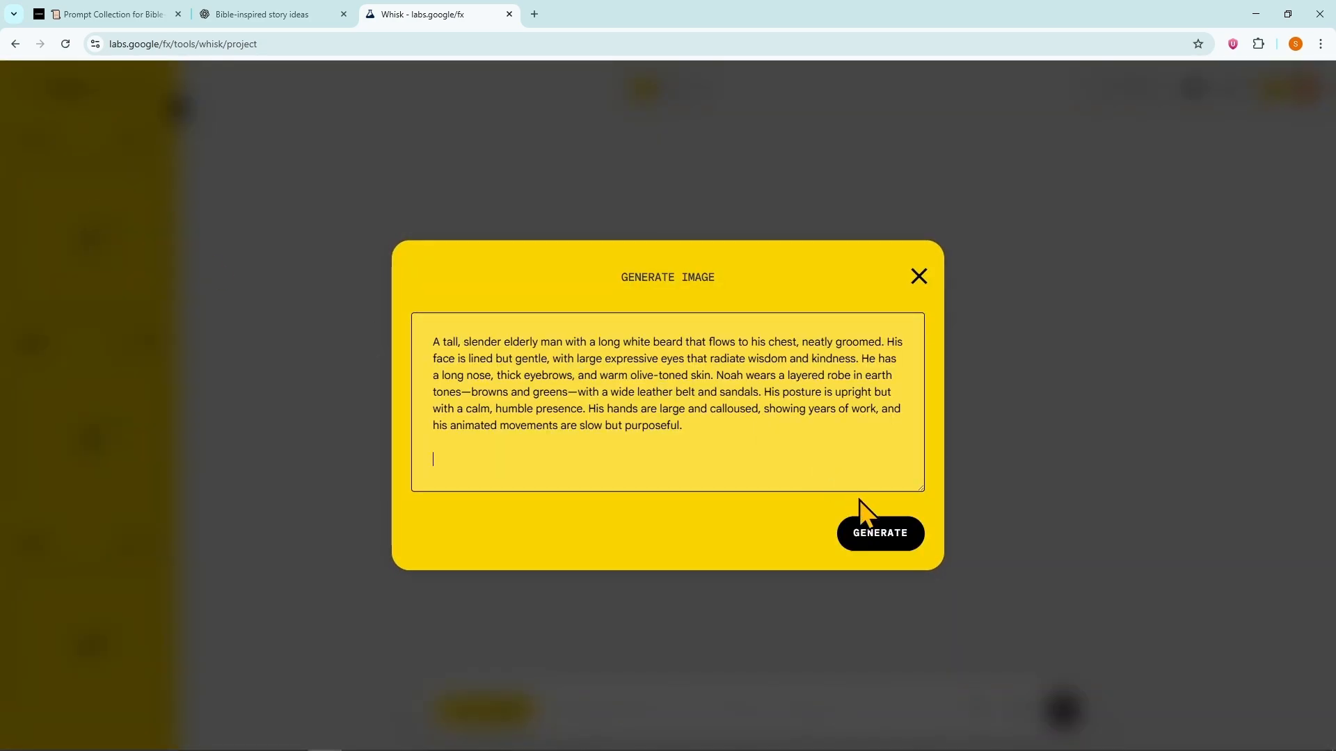
{"action": "left_click", "coordinate": [872, 549]}
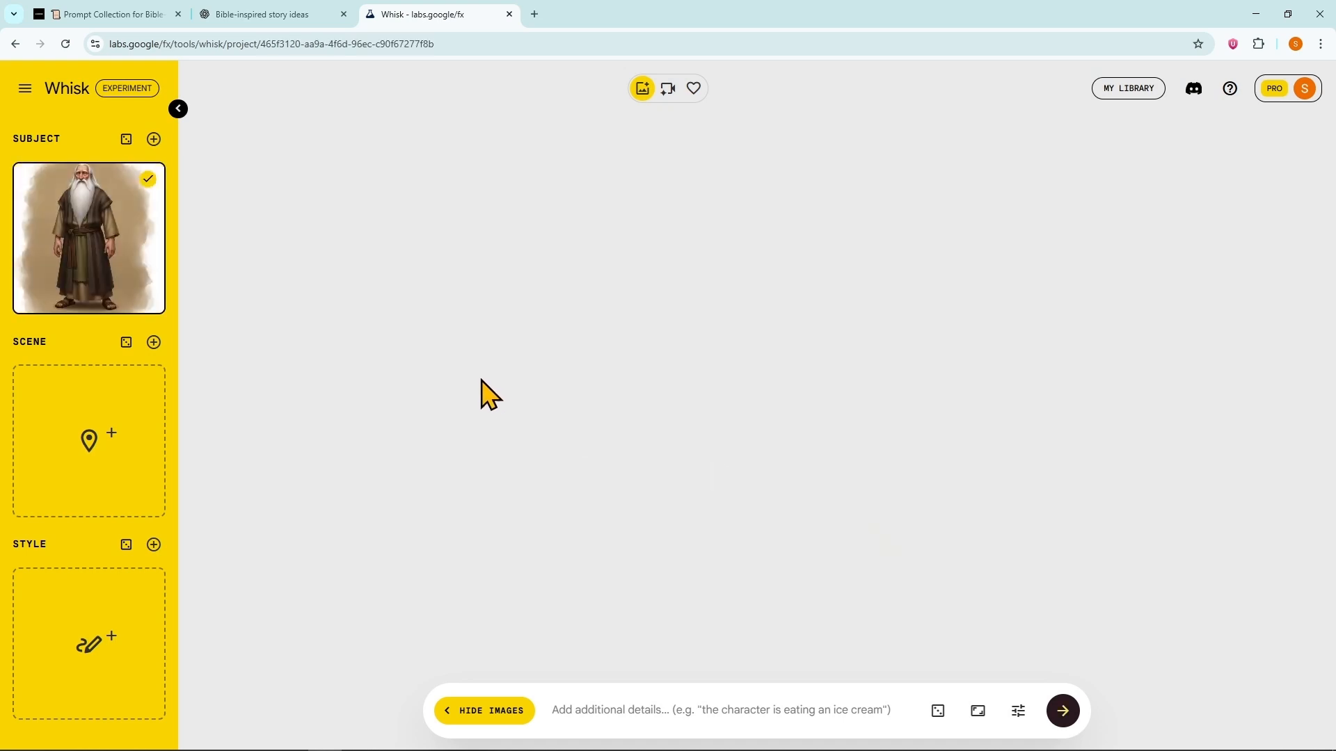
Copy the description of Noah's Wife from ChatGPT and generate a second subject image from it in Whisk
{"action": "left_click", "coordinate": [299, 15]}
{"action": "scroll", "coordinate": [418, 292], "scroll_direction": "down", "scroll_amount": 3}
{"action": "triple_click", "coordinate": [504, 333]}
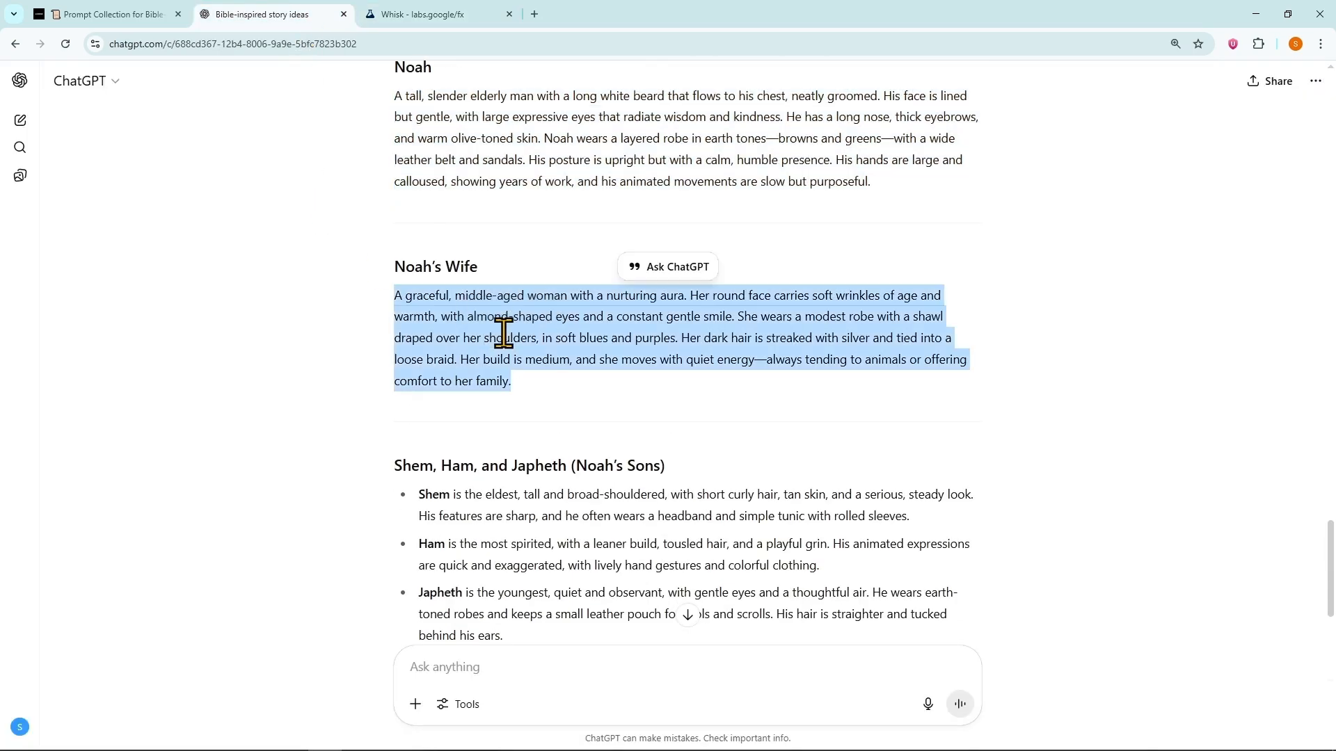
{"action": "left_click", "coordinate": [414, 14]}
{"action": "left_click", "coordinate": [154, 136]}
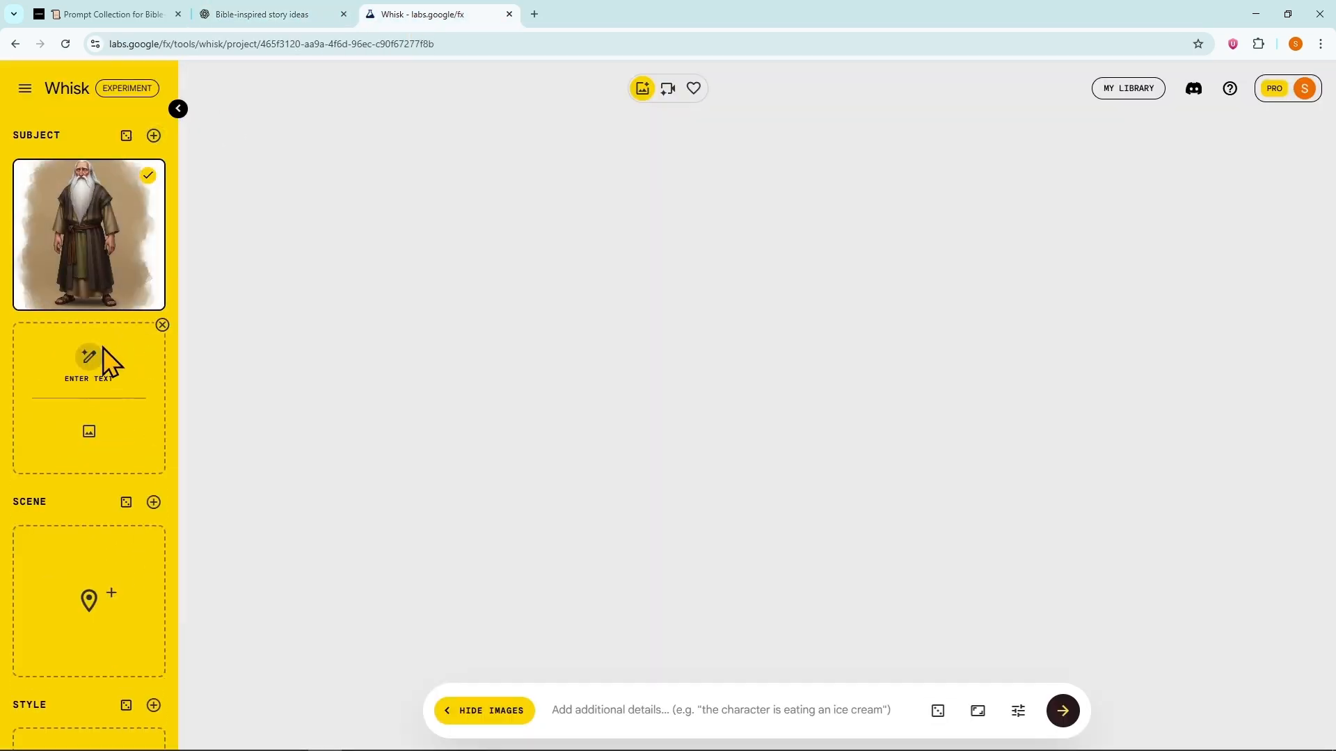
{"action": "left_click", "coordinate": [108, 362]}
{"action": "key", "text": "ctrl+v"}
{"action": "left_click", "coordinate": [881, 544]}
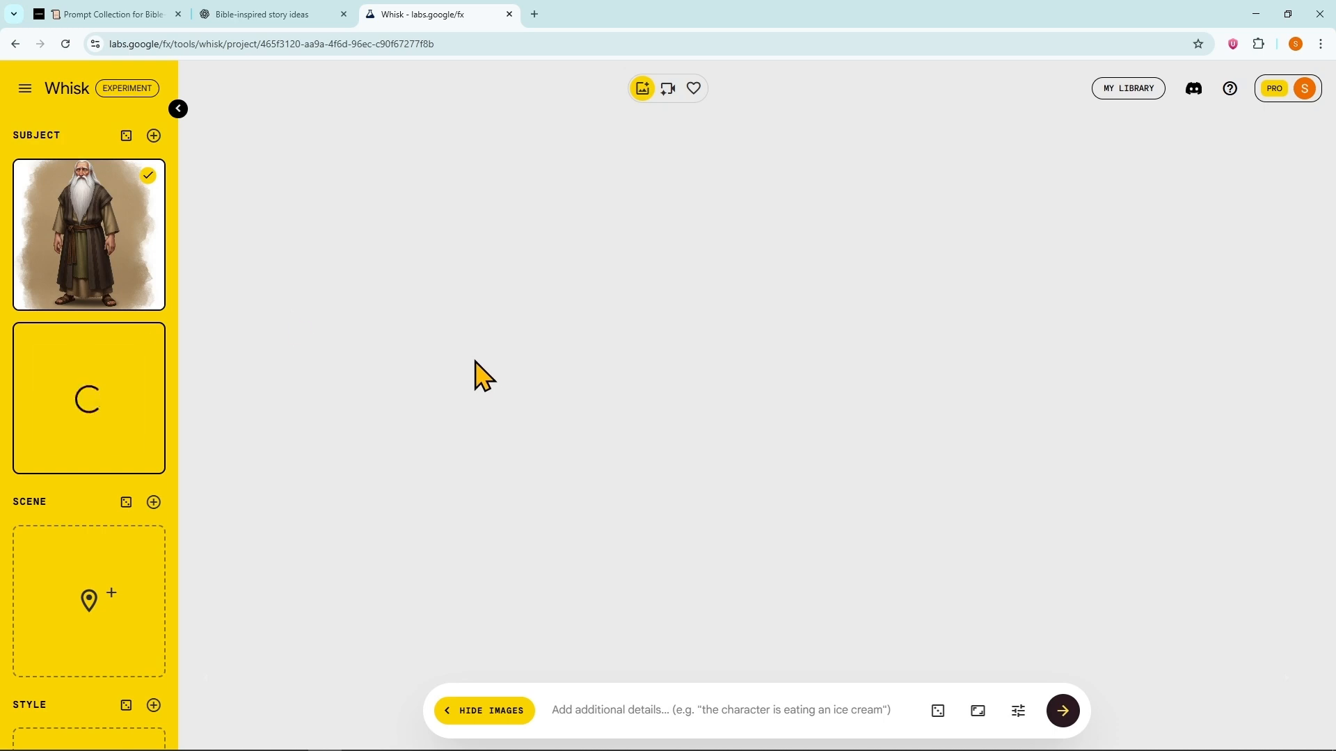
Copy the opening paragraph of the Noah and the Ark short story in ChatGPT and paste it into a new message
{"action": "left_click", "coordinate": [289, 17]}
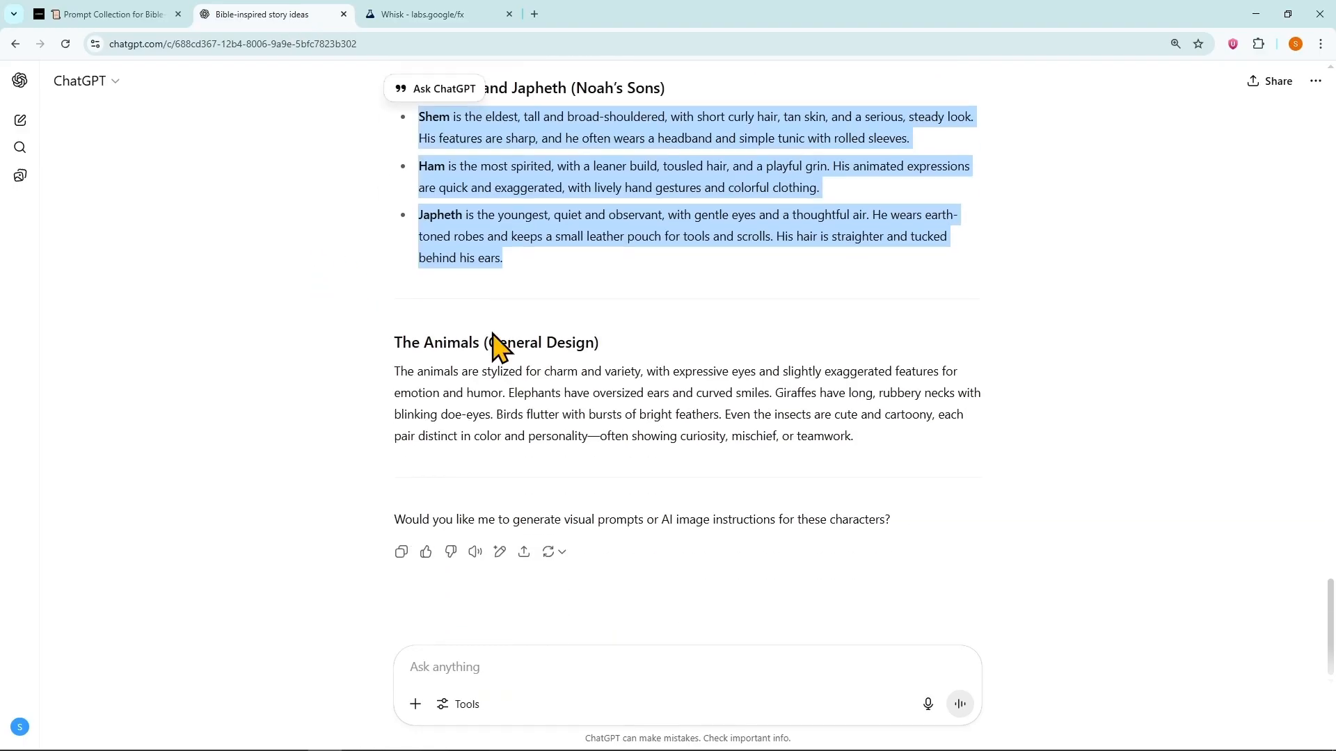
{"action": "scroll", "coordinate": [334, 418], "scroll_direction": "up", "scroll_amount": 15}
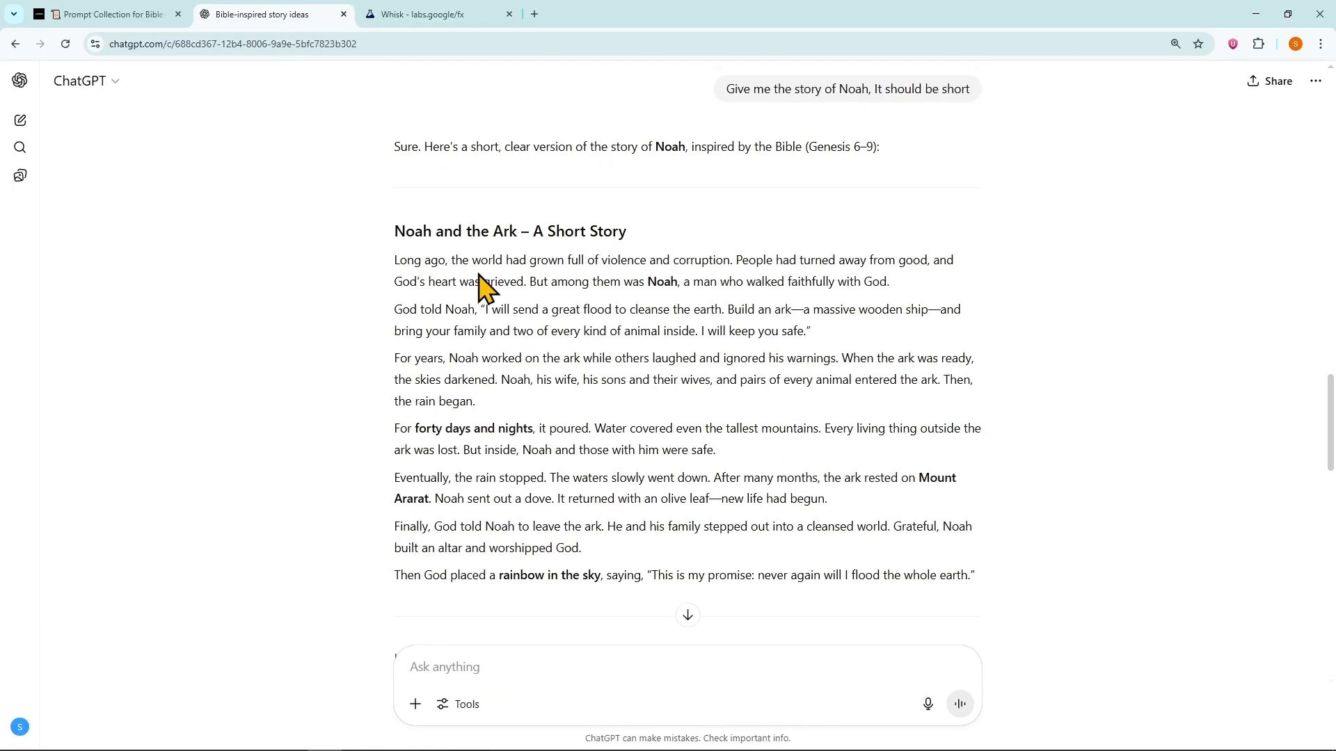
{"action": "triple_click", "coordinate": [442, 282]}
{"action": "key", "text": "ctrl+c"}
{"action": "scroll", "coordinate": [352, 382], "scroll_direction": "down", "scroll_amount": 15}
{"action": "left_click", "coordinate": [495, 665]}
{"action": "key", "text": "ctrl+v"}
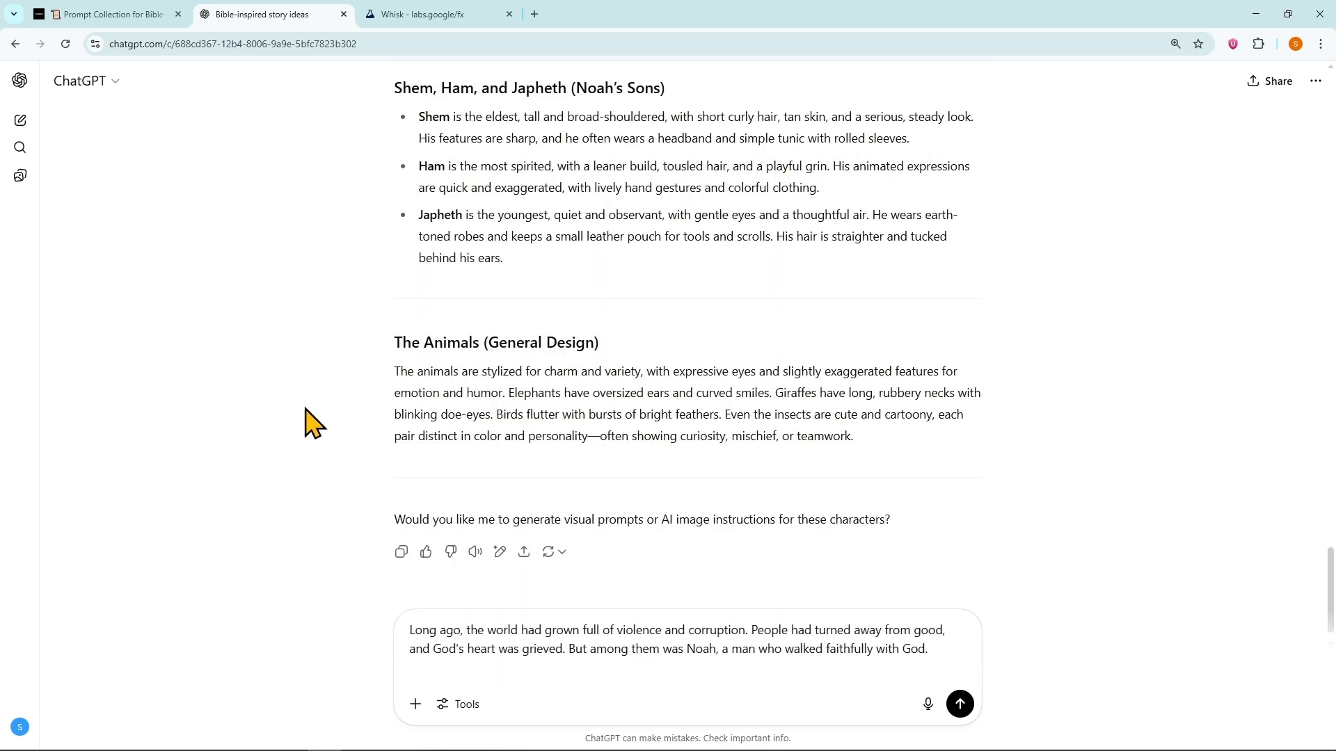
Copy the Scene-by-Scene Image Generation prompt from the article, add it below the story paragraph in the ChatGPT message and send it
{"action": "key", "text": "ctrl+shift+Tab"}
{"action": "scroll", "coordinate": [238, 403], "scroll_direction": "down", "scroll_amount": 3}
{"action": "left_click_drag", "start_coordinate": [474, 305], "coordinate": [800, 328]}
{"action": "triple_click", "coordinate": [555, 419]}
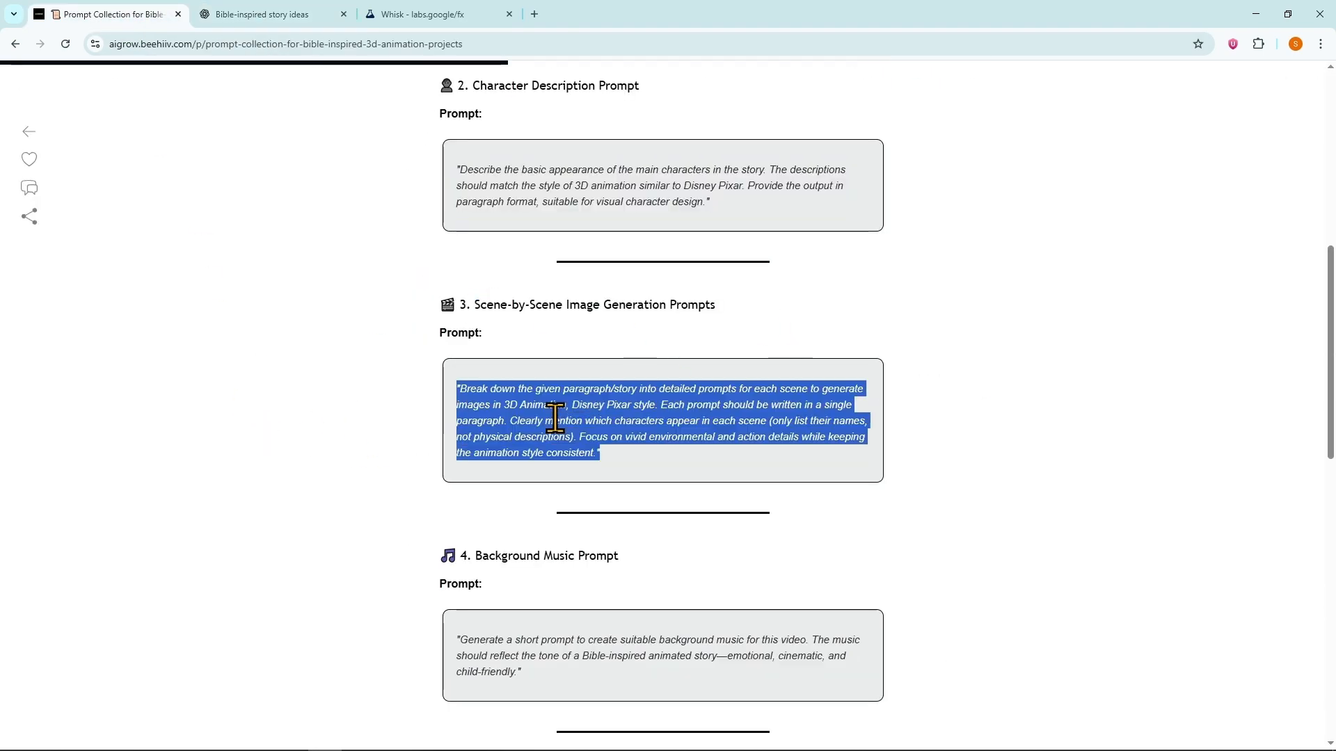
{"action": "right_click", "coordinate": [555, 418]}
{"action": "left_click", "coordinate": [588, 438]}
{"action": "key", "text": "ctrl+Tab"}
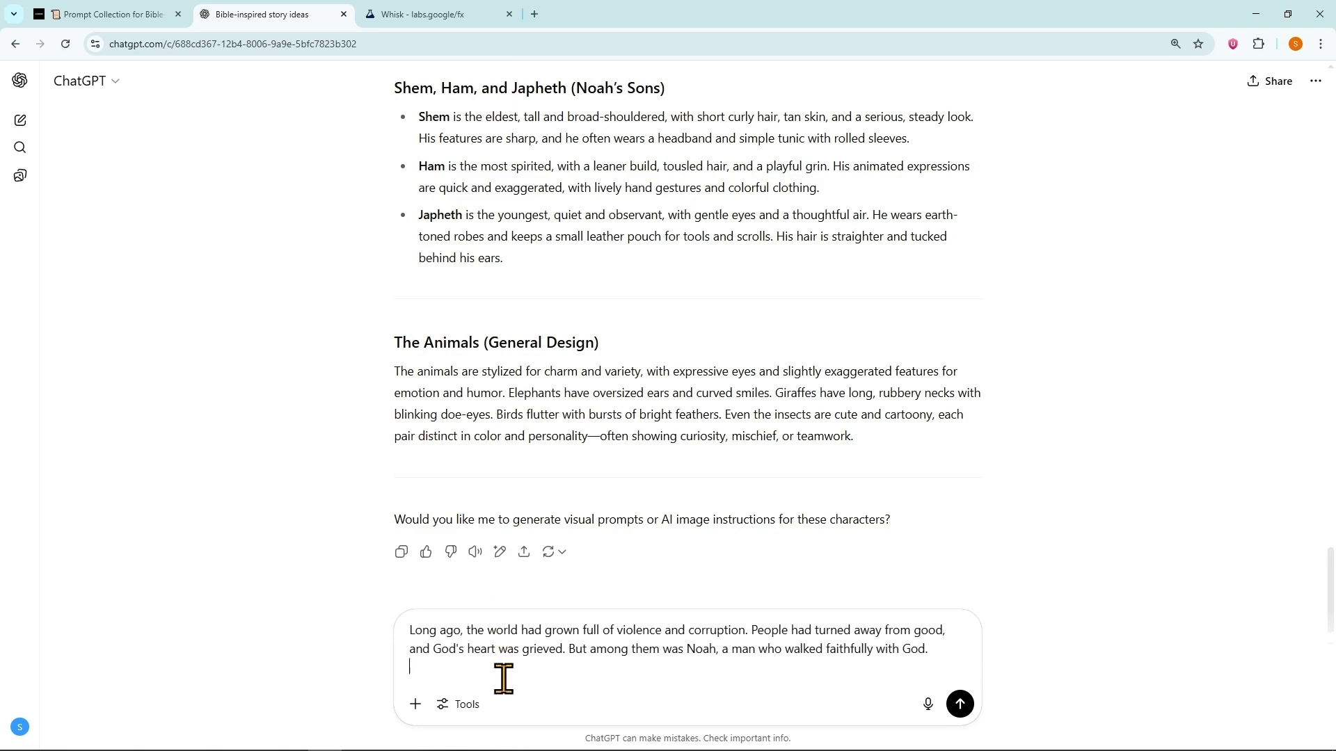
{"action": "key", "text": "shift+Return"}
{"action": "key", "text": "ctrl+v"}
{"action": "left_click", "coordinate": [960, 705]}
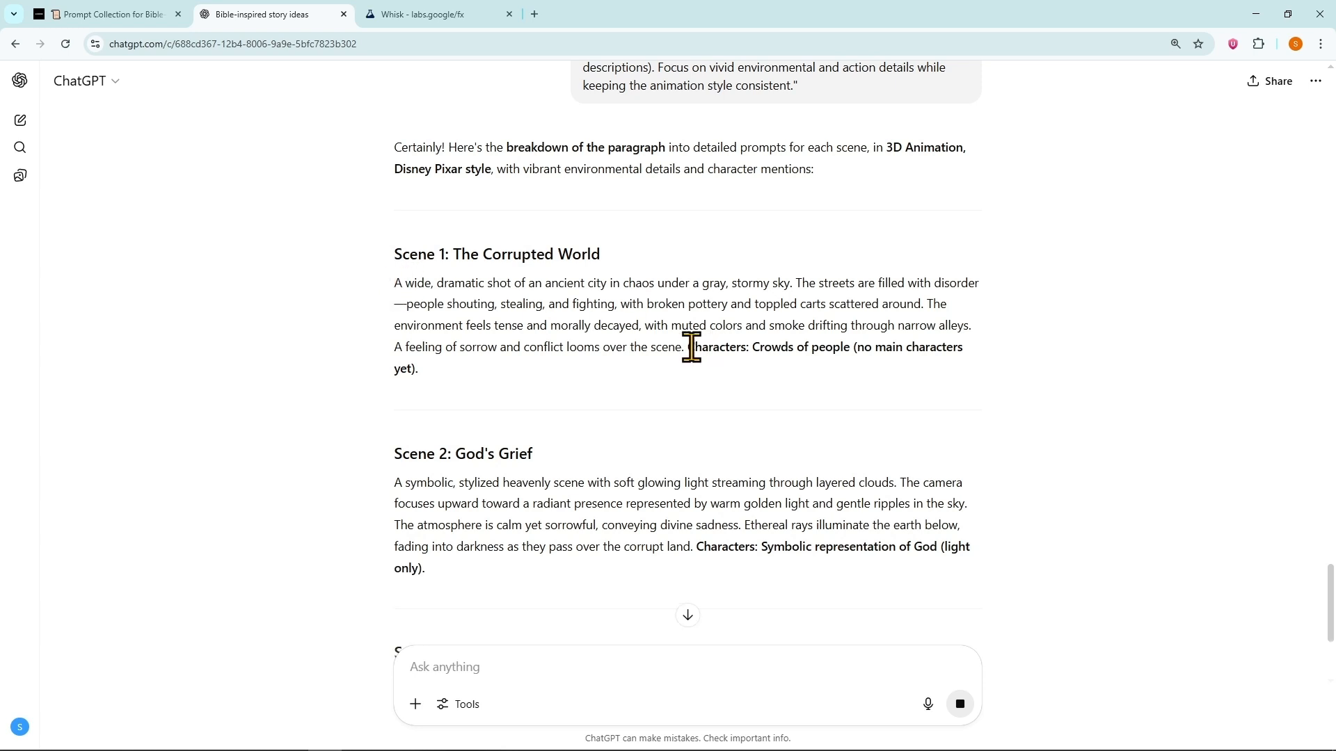
Copy the Scene 1: The Corrupted World description without its characters note and paste it into Whisk's additional details prompt
{"action": "left_click_drag", "start_coordinate": [750, 360], "coordinate": [814, 360]}
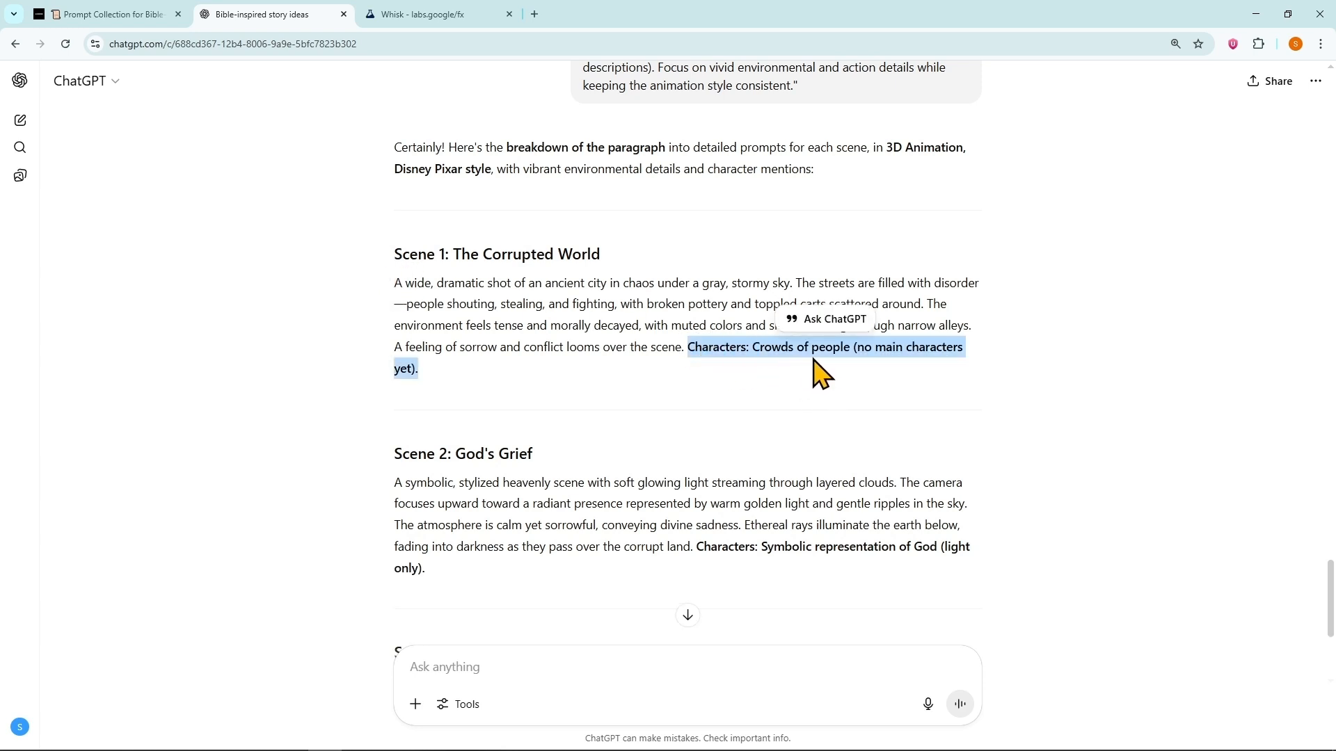
{"action": "left_click", "coordinate": [747, 376]}
{"action": "left_click_drag", "start_coordinate": [394, 284], "coordinate": [677, 348]}
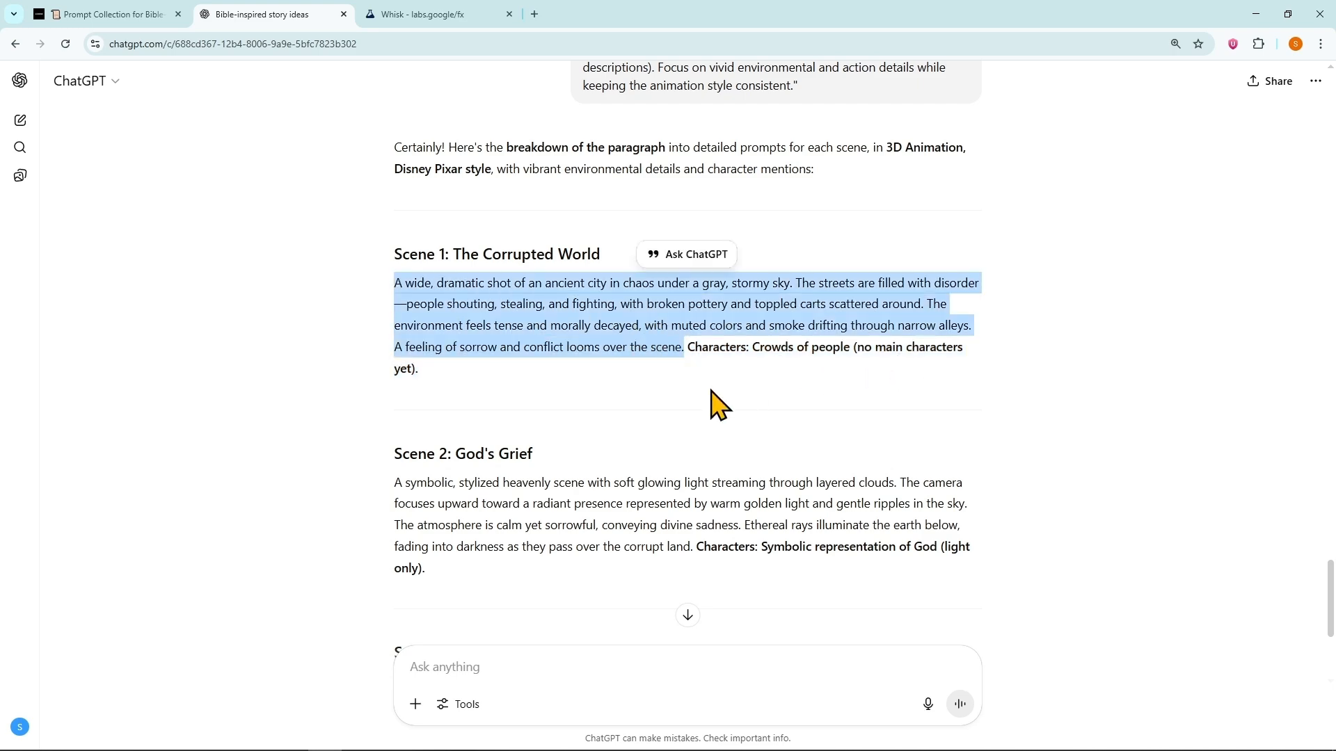
{"action": "key", "text": "ctrl+c"}
{"action": "left_click", "coordinate": [433, 14]}
{"action": "left_click", "coordinate": [608, 707]}
{"action": "key", "text": "ctrl+v"}
{"action": "left_click", "coordinate": [1018, 710]}
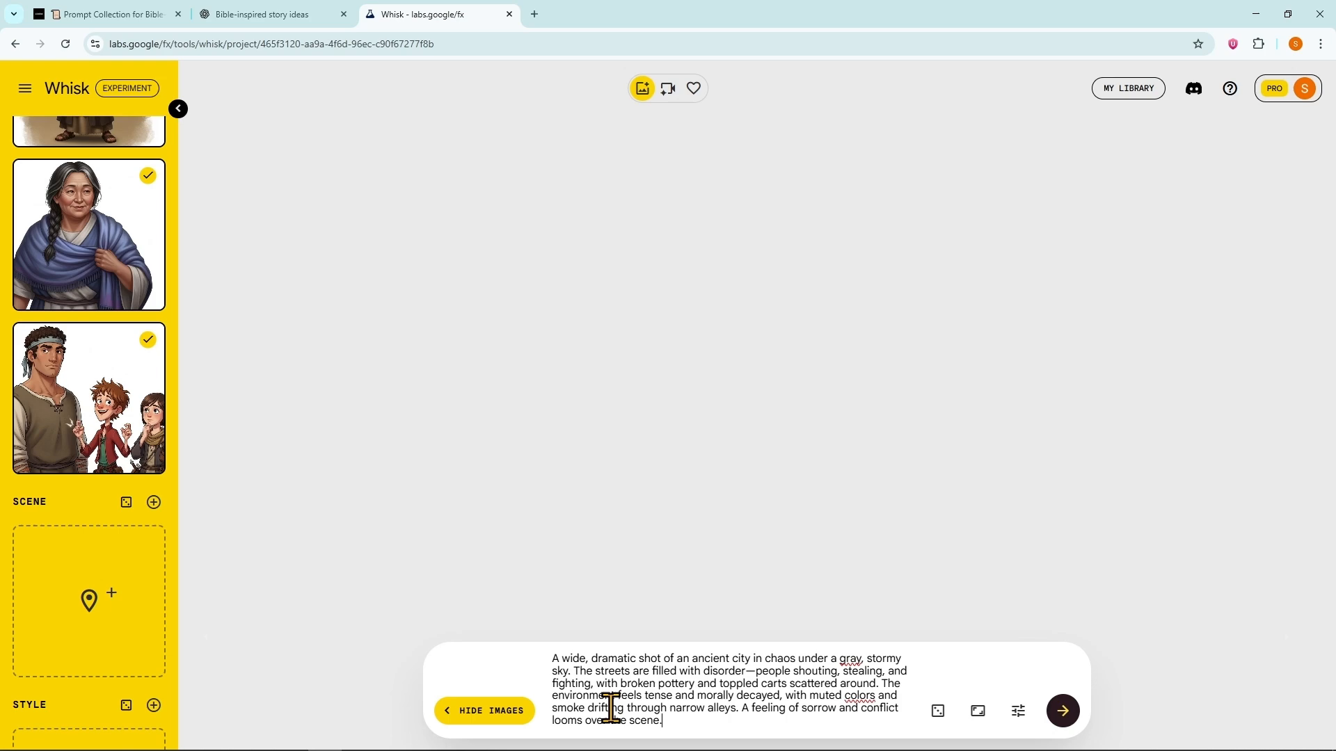
Deselect the Noah, Noah's Wife and sons subject images so none is used for the scene
{"action": "scroll", "coordinate": [105, 400], "scroll_direction": "up", "scroll_amount": 2}
{"action": "left_click", "coordinate": [104, 230]}
{"action": "left_click", "coordinate": [104, 352]}
{"action": "left_click", "coordinate": [115, 511]}
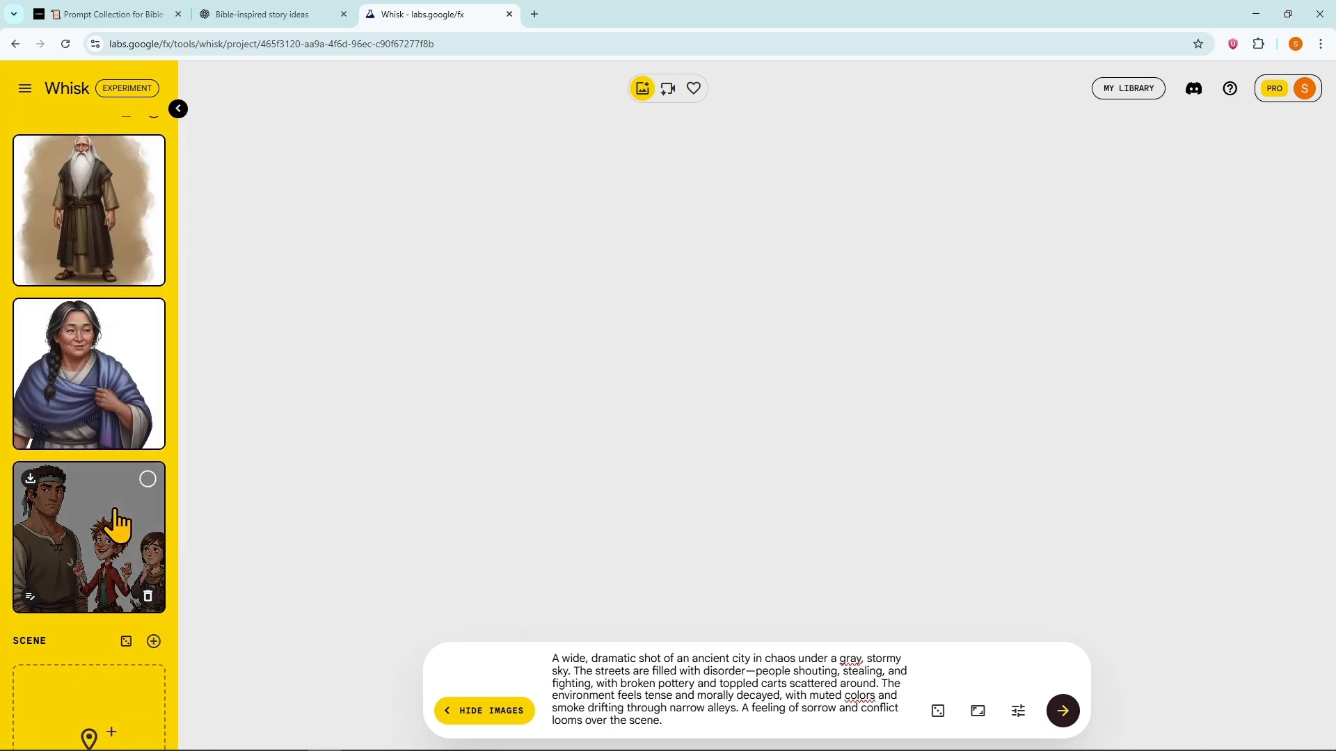
Generate the Scene 1 images in Whisk, and replace the prompt with ChatGPT's Scene 2: God's Grief description without its characters note to generate that scene
{"action": "left_click", "coordinate": [1062, 713]}
{"action": "left_click", "coordinate": [261, 13]}
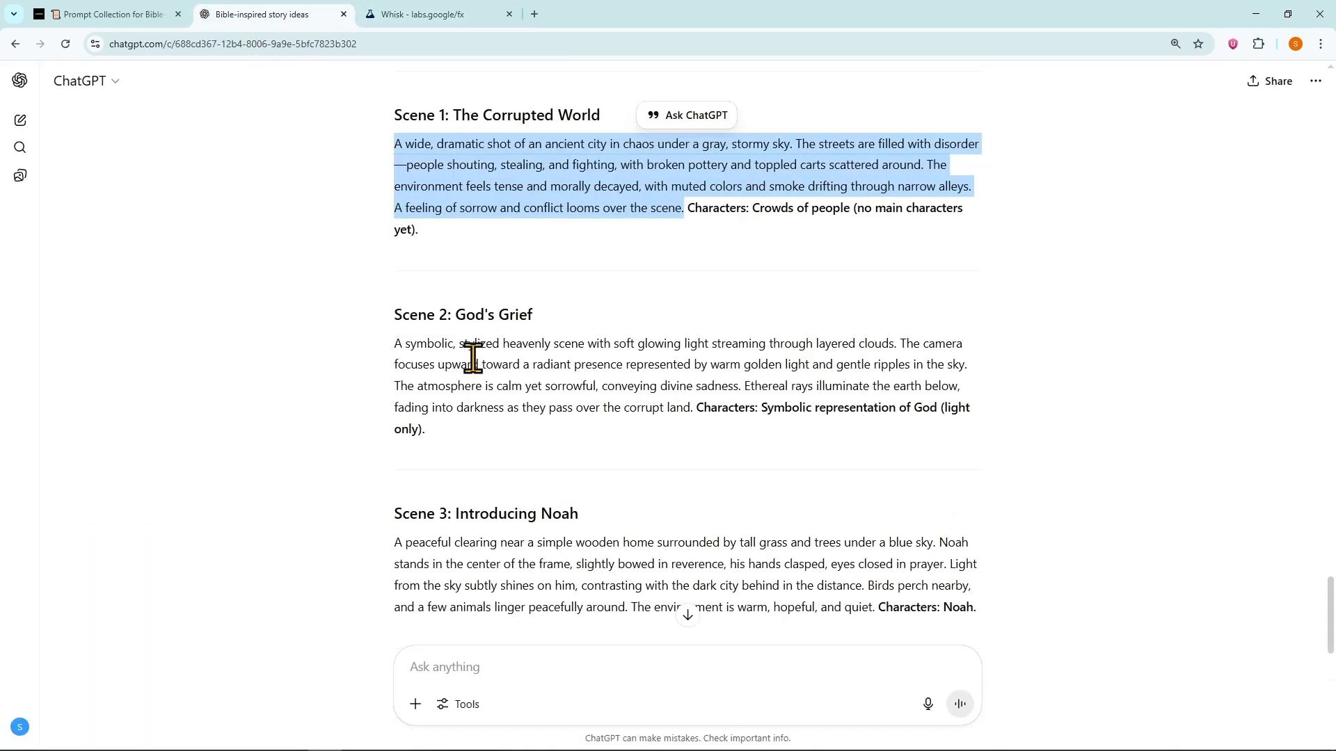
{"action": "left_click_drag", "start_coordinate": [394, 342], "coordinate": [688, 408]}
{"action": "key", "text": "ctrl+c"}
{"action": "left_click", "coordinate": [427, 21]}
{"action": "left_click", "coordinate": [728, 689]}
{"action": "key", "text": "ctrl+a"}
{"action": "key", "text": "ctrl+v"}
{"action": "left_click", "coordinate": [1076, 713]}
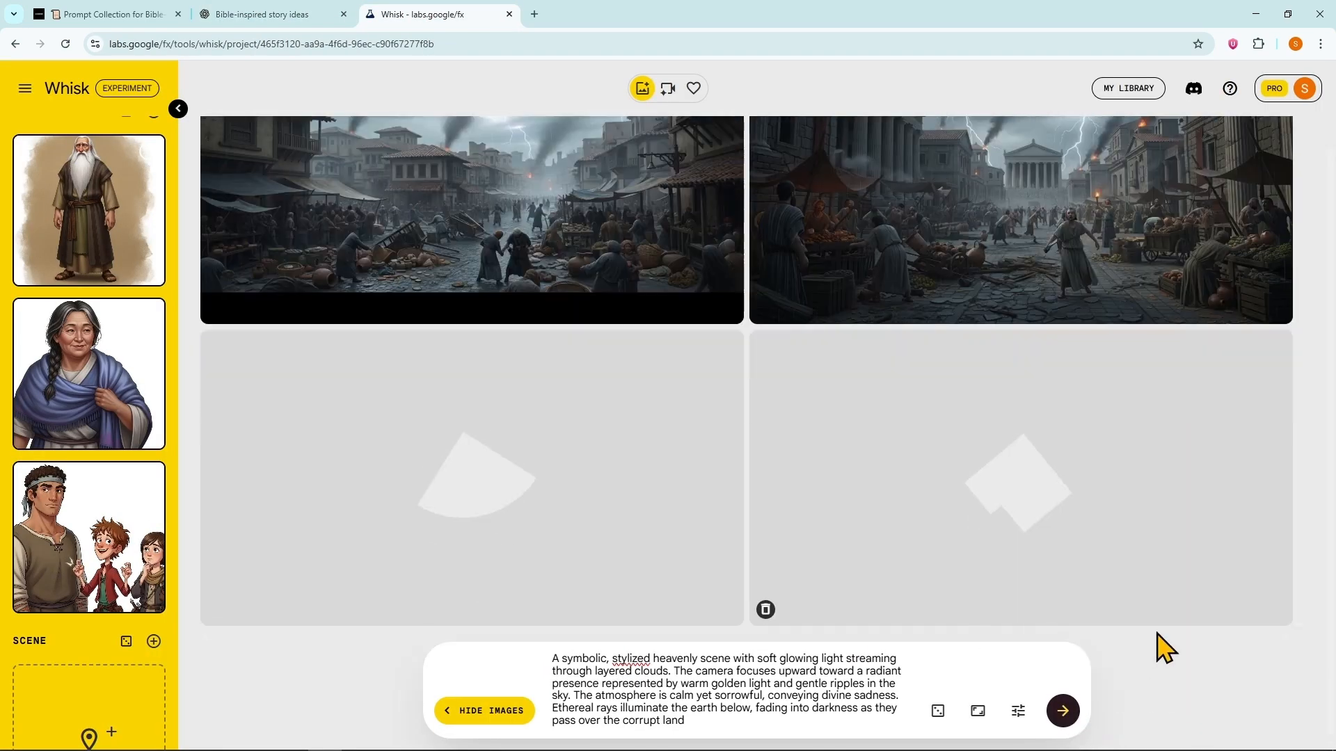
Generate Scene 3: Introducing Noah in Whisk from ChatGPT's description without its characters note, using the Noah subject image
{"action": "left_click", "coordinate": [277, 16]}
{"action": "scroll", "coordinate": [801, 447], "scroll_direction": "down", "scroll_amount": 2}
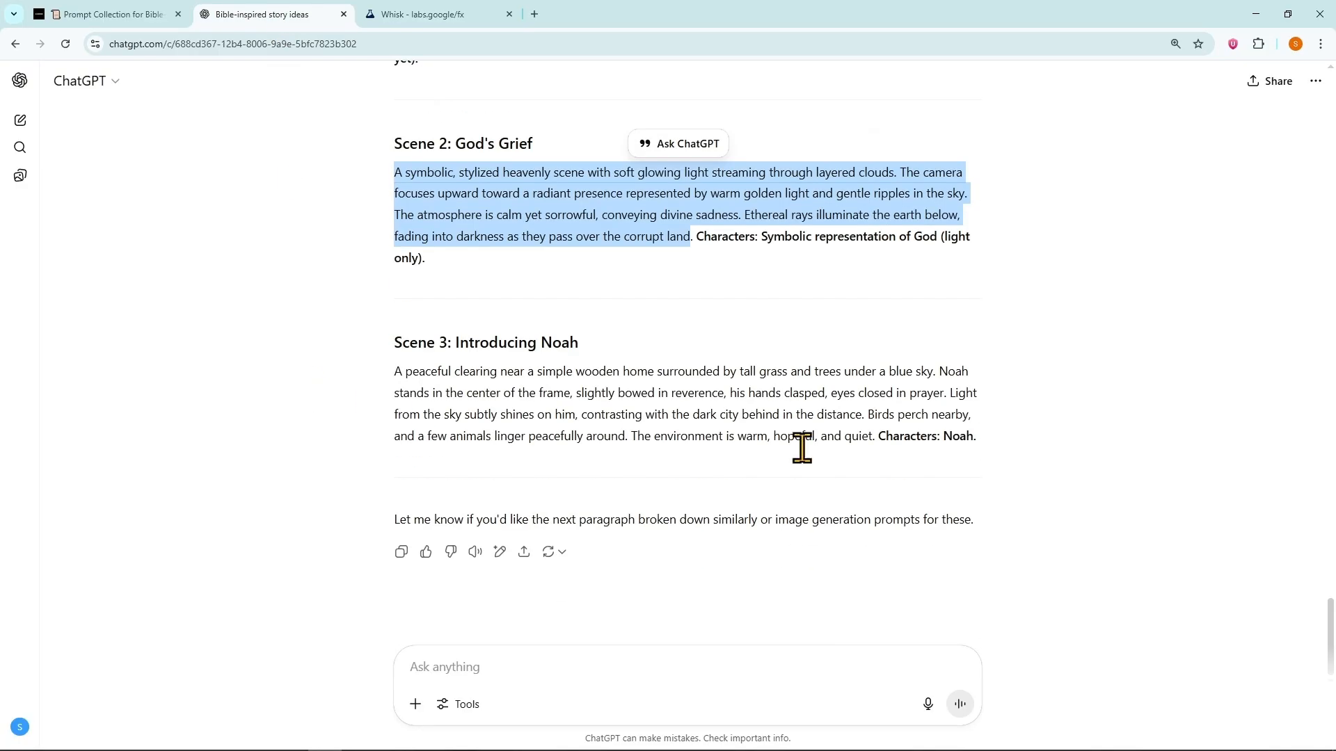
{"action": "left_click_drag", "start_coordinate": [876, 441], "coordinate": [999, 453]}
{"action": "left_click", "coordinate": [999, 453]}
{"action": "left_click_drag", "start_coordinate": [394, 371], "coordinate": [878, 443]}
{"action": "key", "text": "ctrl+c"}
{"action": "left_click", "coordinate": [437, 14]}
{"action": "key", "text": "ctrl+a"}
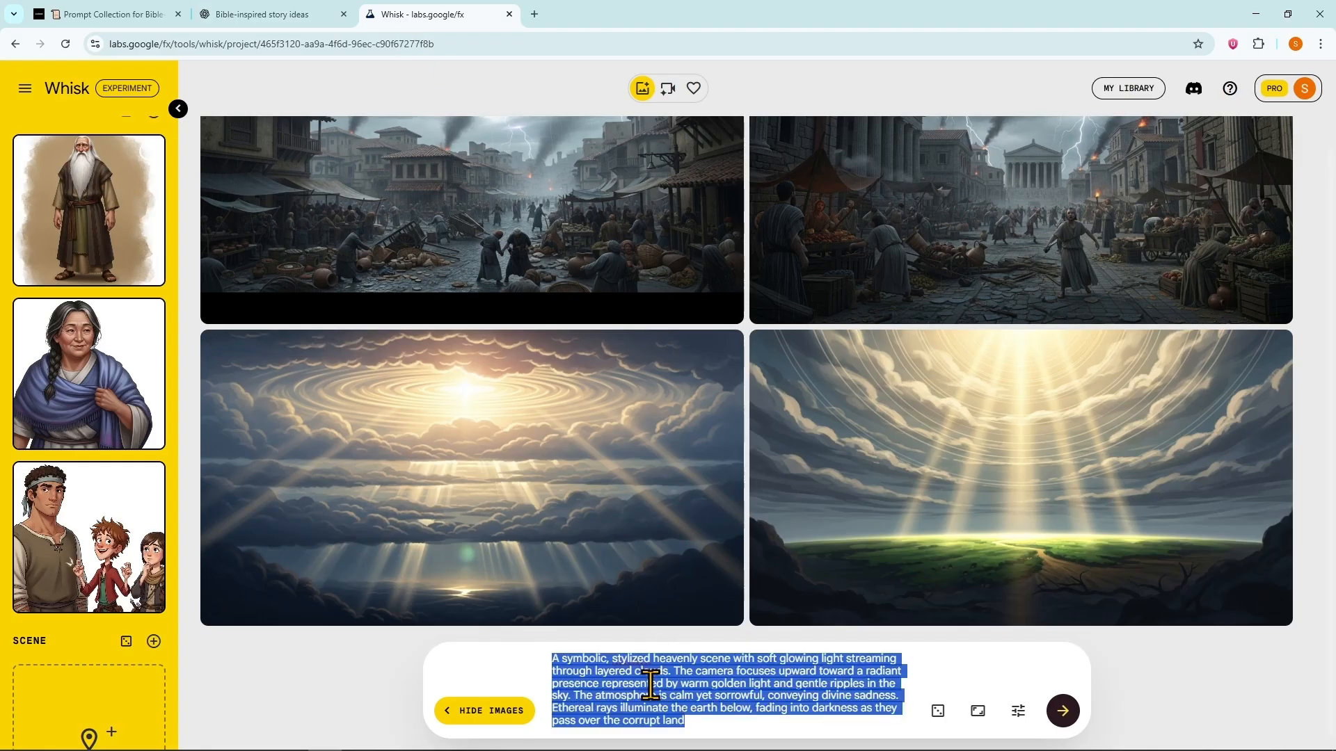
{"action": "key", "text": "ctrl+v"}
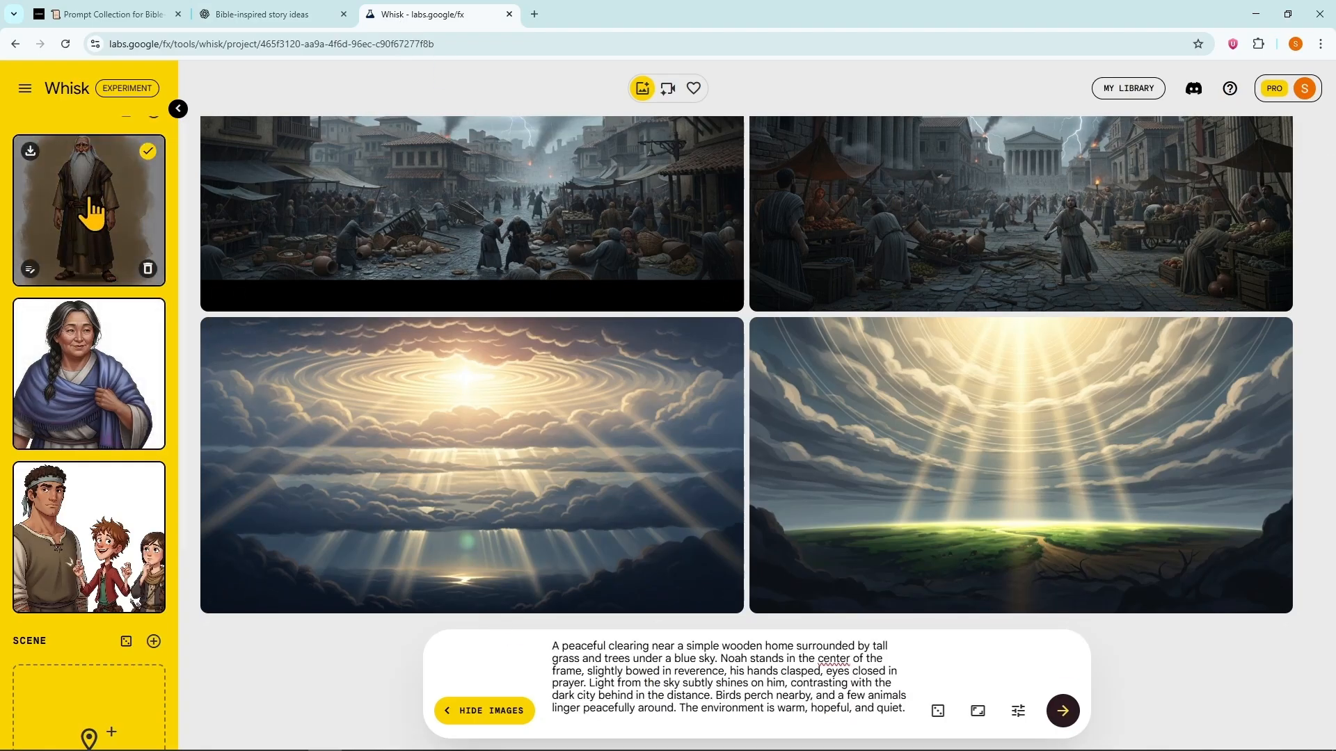
{"action": "left_click", "coordinate": [1062, 711]}
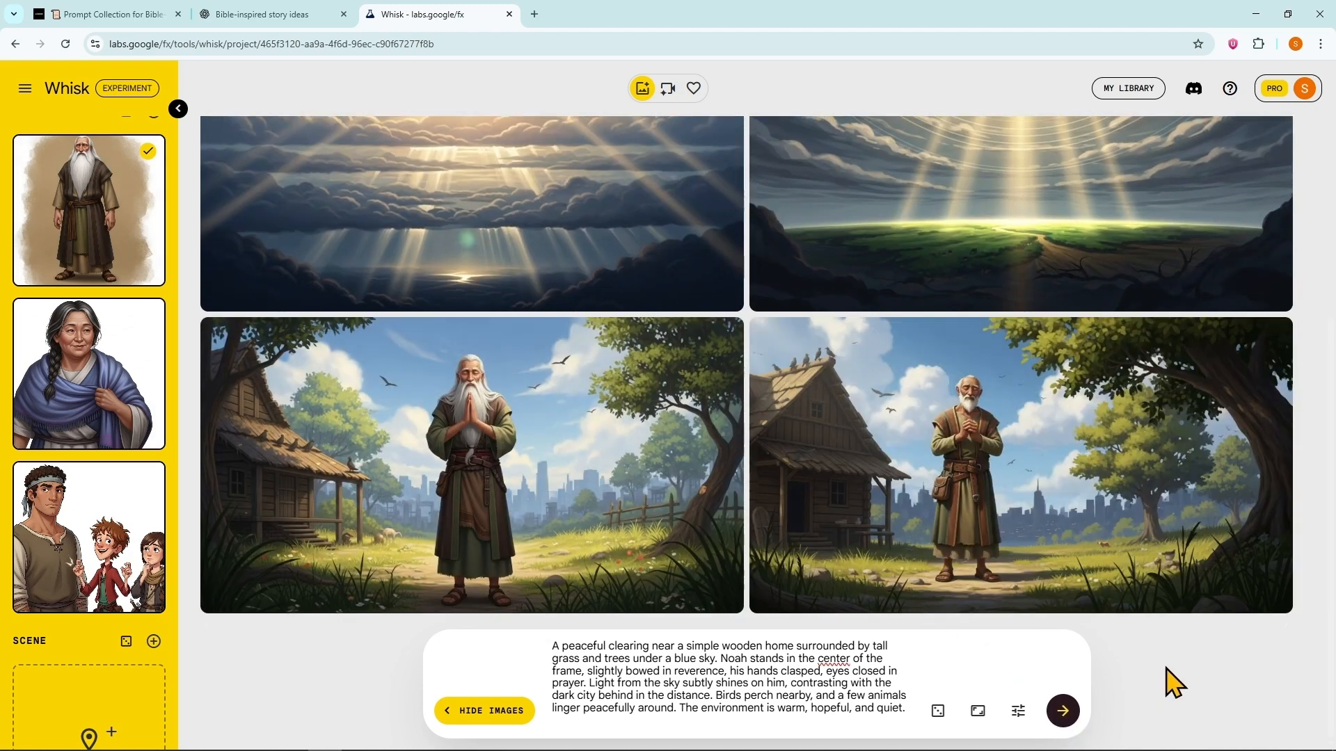
Copy the story's second paragraph, starting "God told Noah", in ChatGPT and paste it into a new message
{"action": "left_click", "coordinate": [262, 13]}
{"action": "scroll", "coordinate": [350, 291], "scroll_direction": "up", "scroll_amount": 15}
{"action": "triple_click", "coordinate": [471, 361]}
{"action": "key", "text": "ctrl+c"}
{"action": "scroll", "coordinate": [334, 461], "scroll_direction": "down", "scroll_amount": 15}
{"action": "left_click", "coordinate": [527, 655]}
{"action": "key", "text": "ctrl+v"}
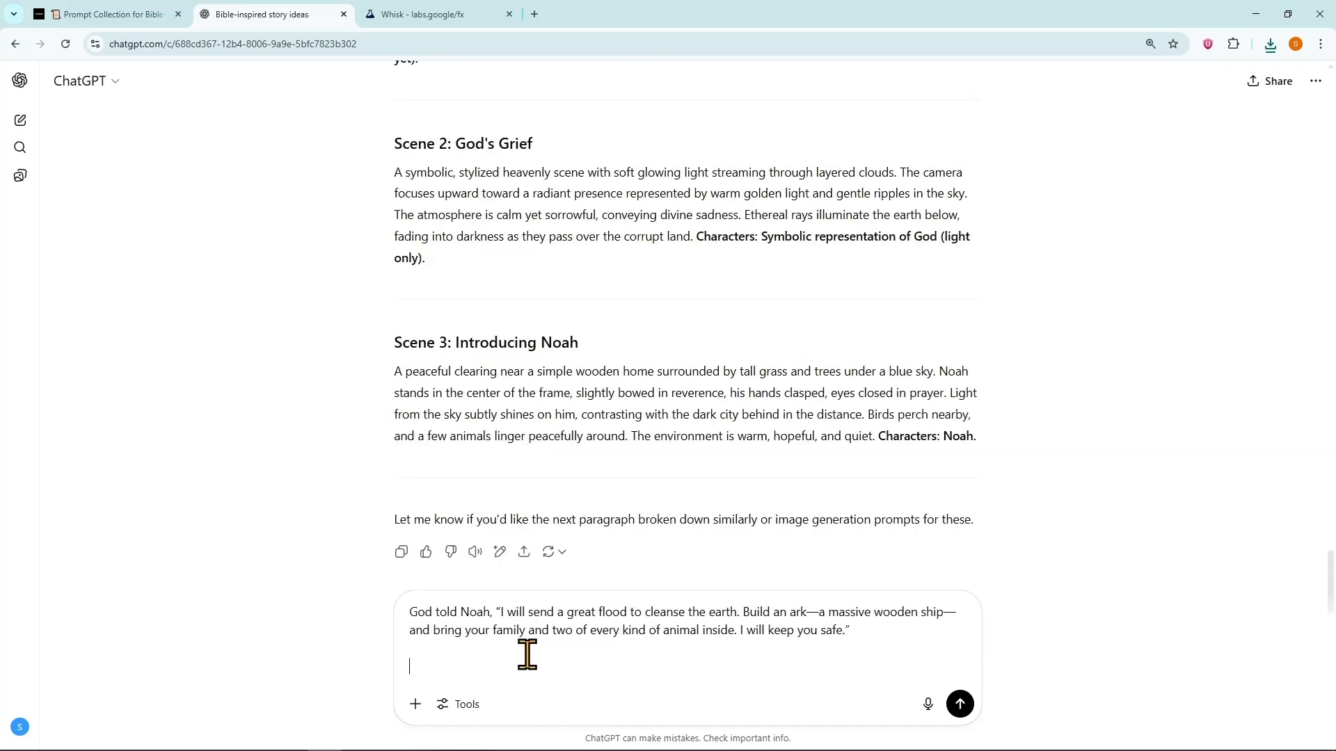
Copy the earlier scene breakdown prompt from the chat, add it below the "God told Noah" paragraph and send the message
{"action": "scroll", "coordinate": [527, 417], "scroll_direction": "up", "scroll_amount": 10}
{"action": "triple_click", "coordinate": [696, 425]}
{"action": "key", "text": "ctrl+c"}
{"action": "left_click", "coordinate": [488, 680]}
{"action": "key", "text": "ctrl+v"}
{"action": "left_click", "coordinate": [960, 705]}
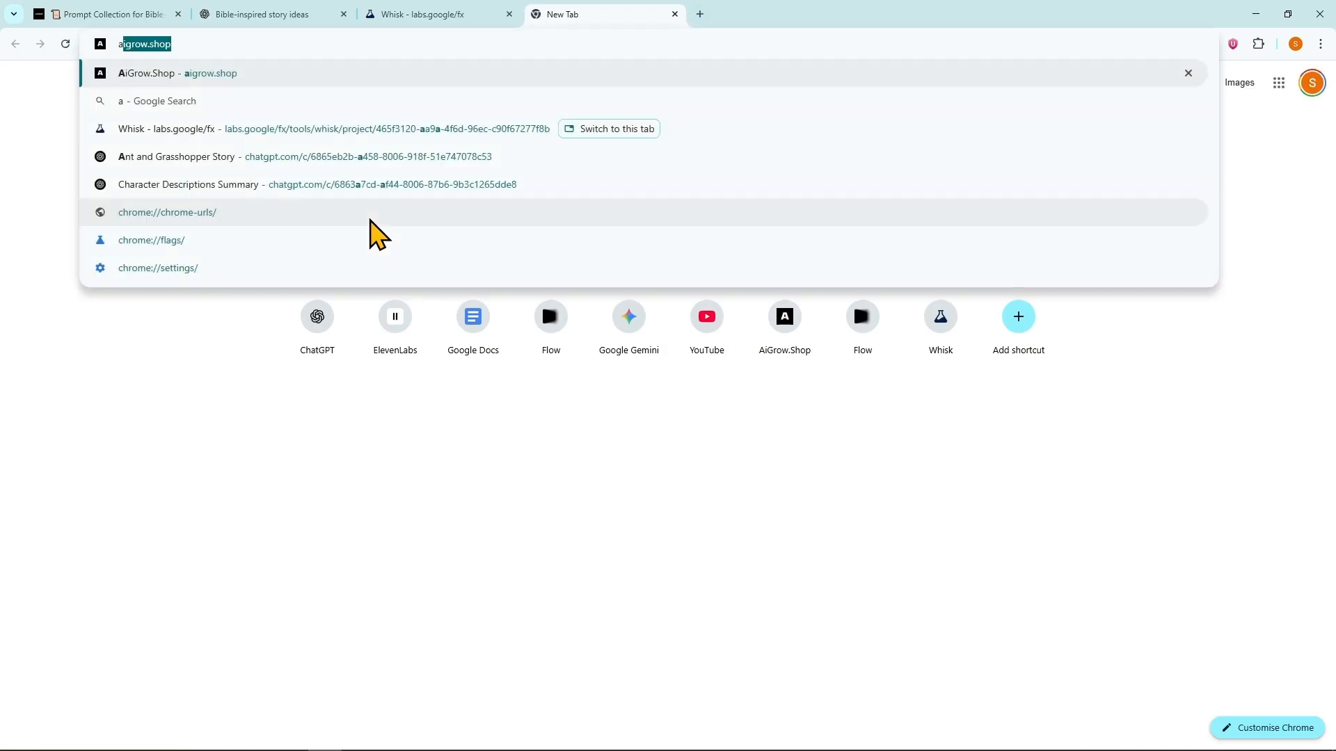
Open app.clipchamp.com in a new browser tab, create a new video and add a text-to-speech clip to it
{"action": "type", "text": "app.clip"}
{"action": "key", "text": "Down"}
{"action": "key", "text": "Down"}
{"action": "key", "text": "Down"}
{"action": "key", "text": "Down"}
{"action": "key", "text": "Down"}
{"action": "key", "text": "Down"}
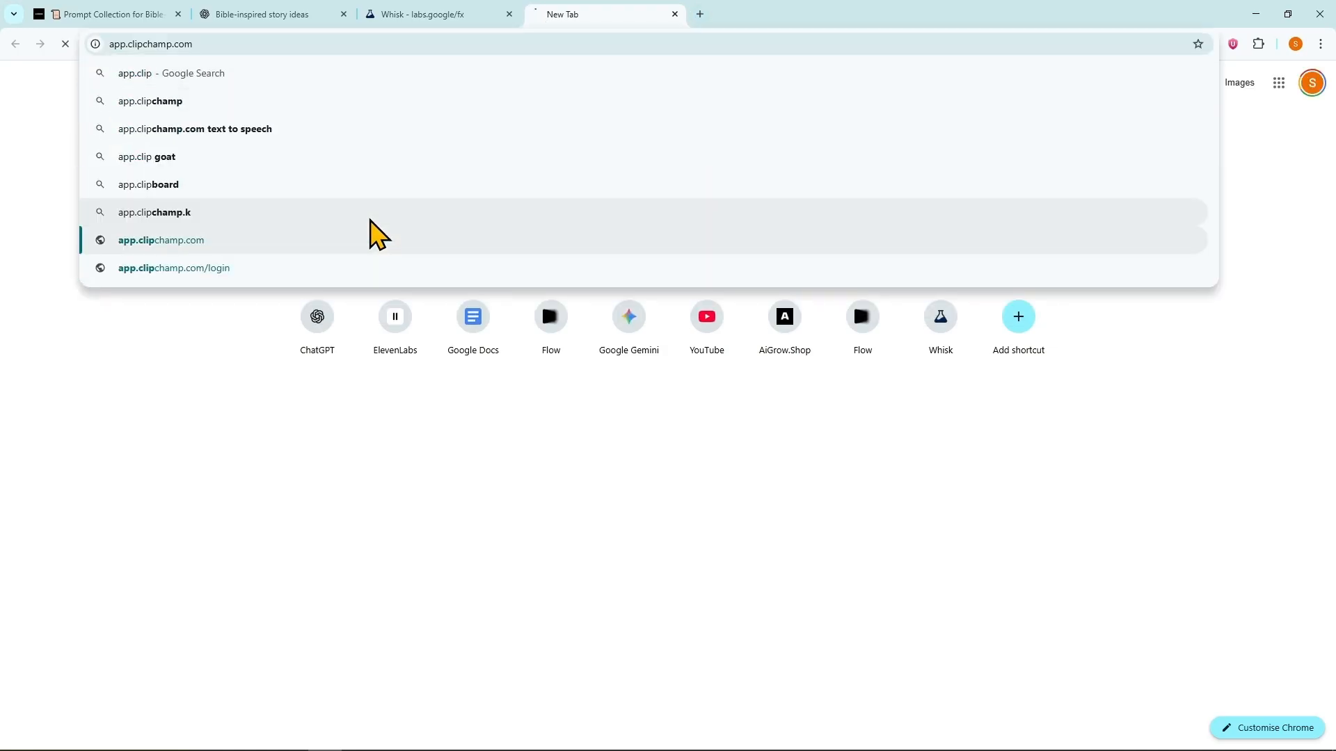
{"action": "key", "text": "Return"}
{"action": "left_click", "coordinate": [503, 186]}
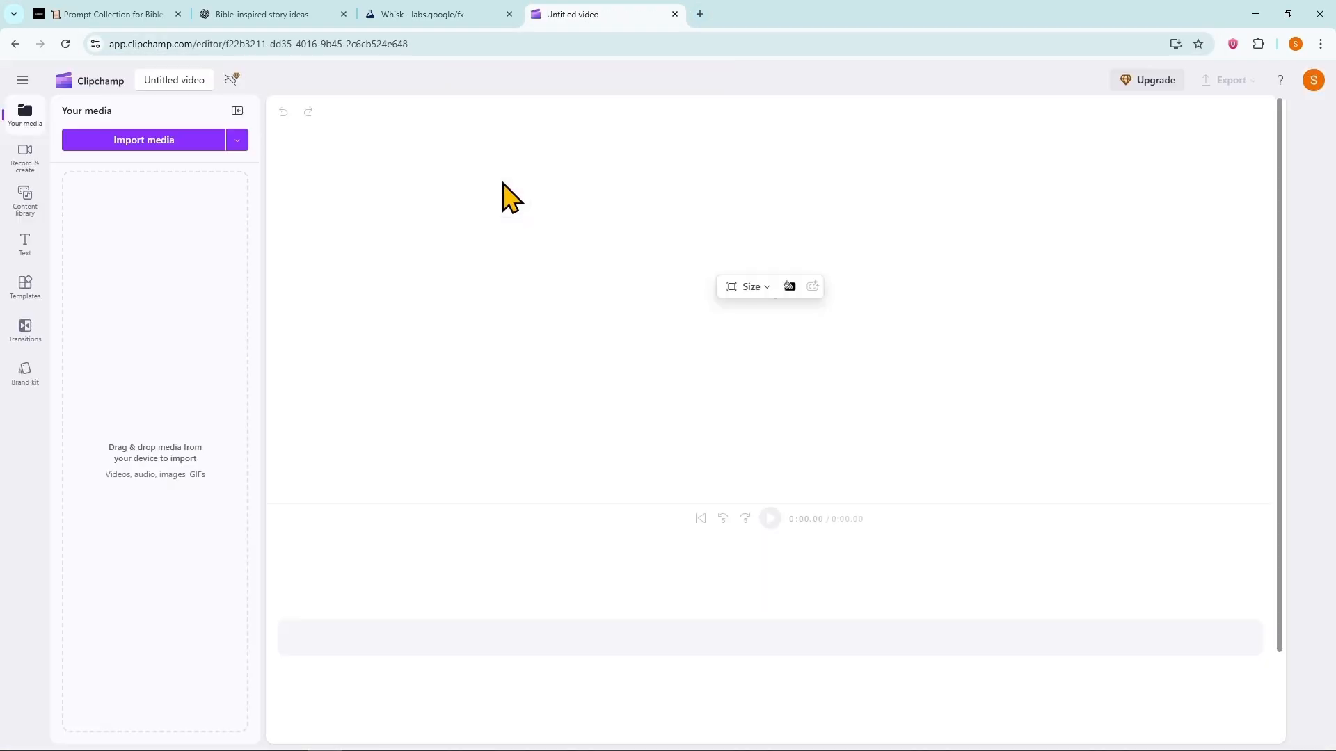
{"action": "left_click", "coordinate": [26, 162]}
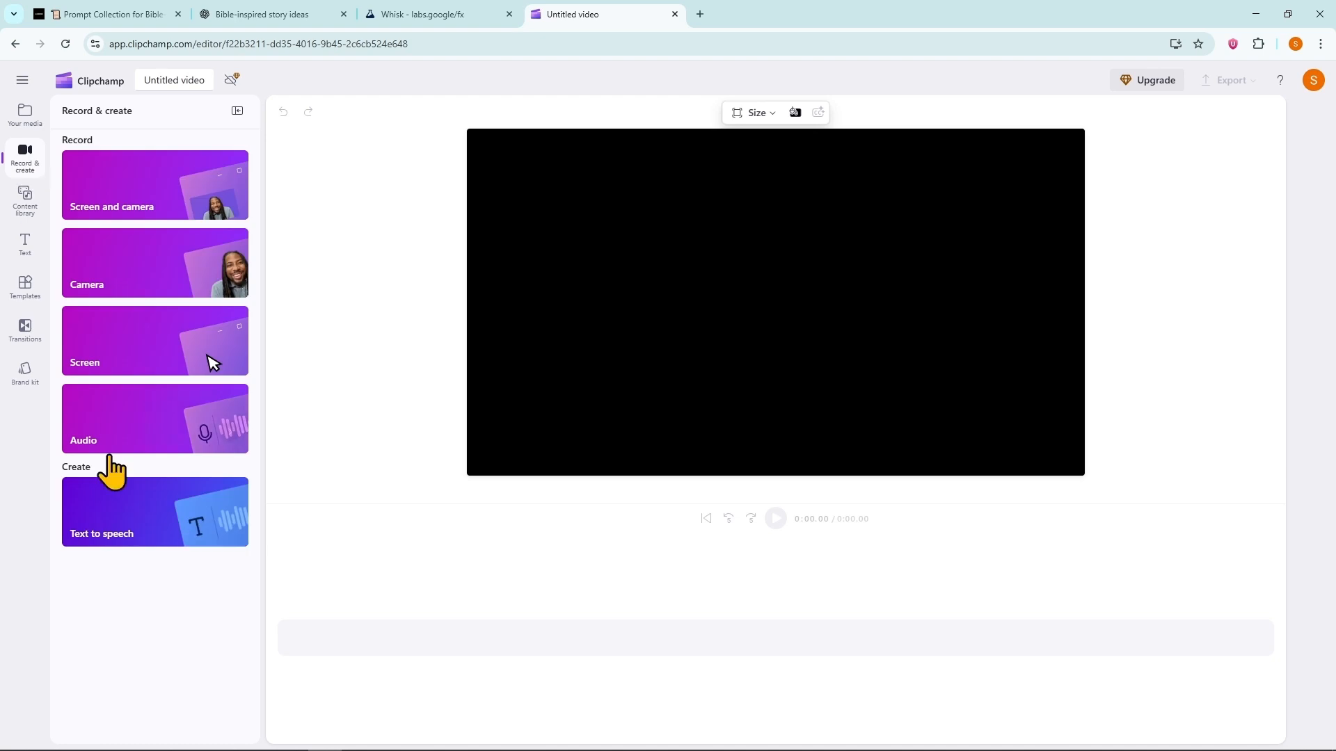
{"action": "left_click", "coordinate": [164, 522]}
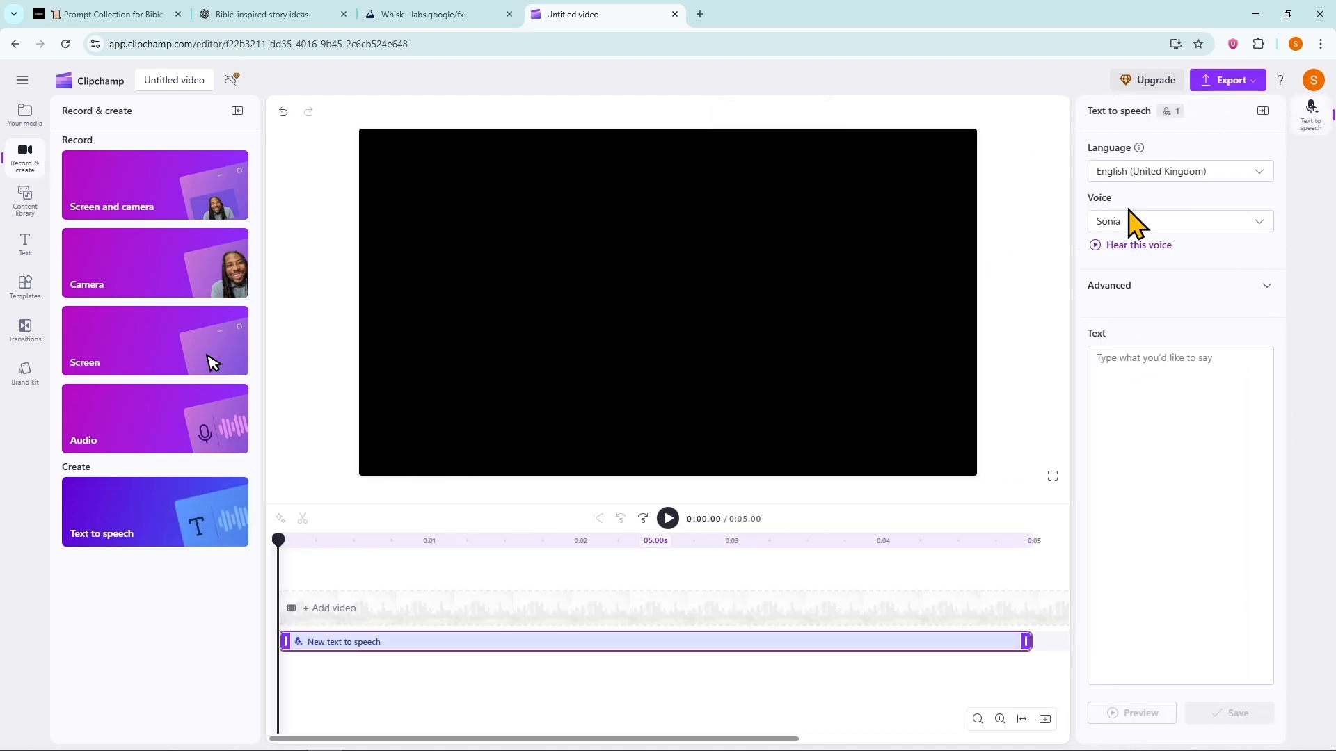
Copy the full Noah and the Ark short story from ChatGPT and paste it as the text of Clipchamp's text-to-speech clip
{"action": "left_click", "coordinate": [265, 15]}
{"action": "scroll", "coordinate": [680, 612], "scroll_direction": "up", "scroll_amount": 20}
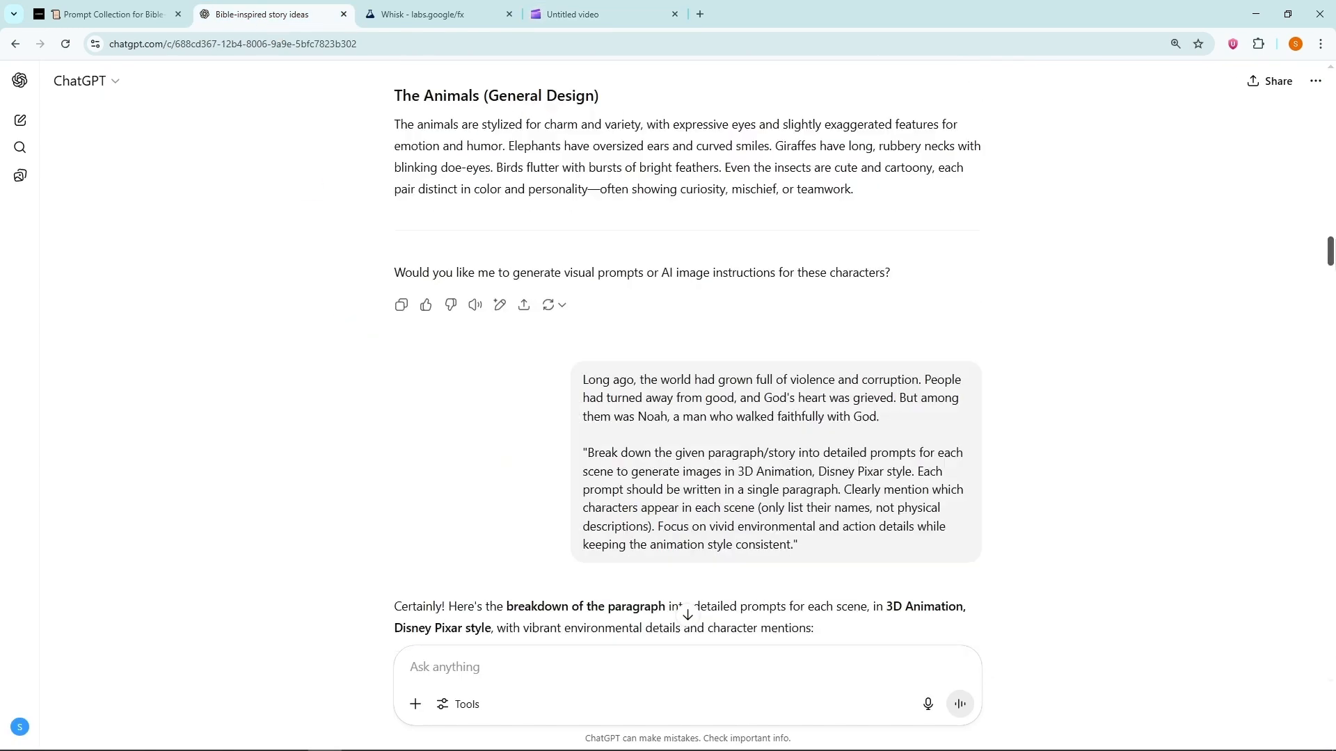
{"action": "scroll", "coordinate": [1008, 322], "scroll_direction": "down", "scroll_amount": 10}
{"action": "scroll", "coordinate": [431, 298], "scroll_direction": "down", "scroll_amount": 2}
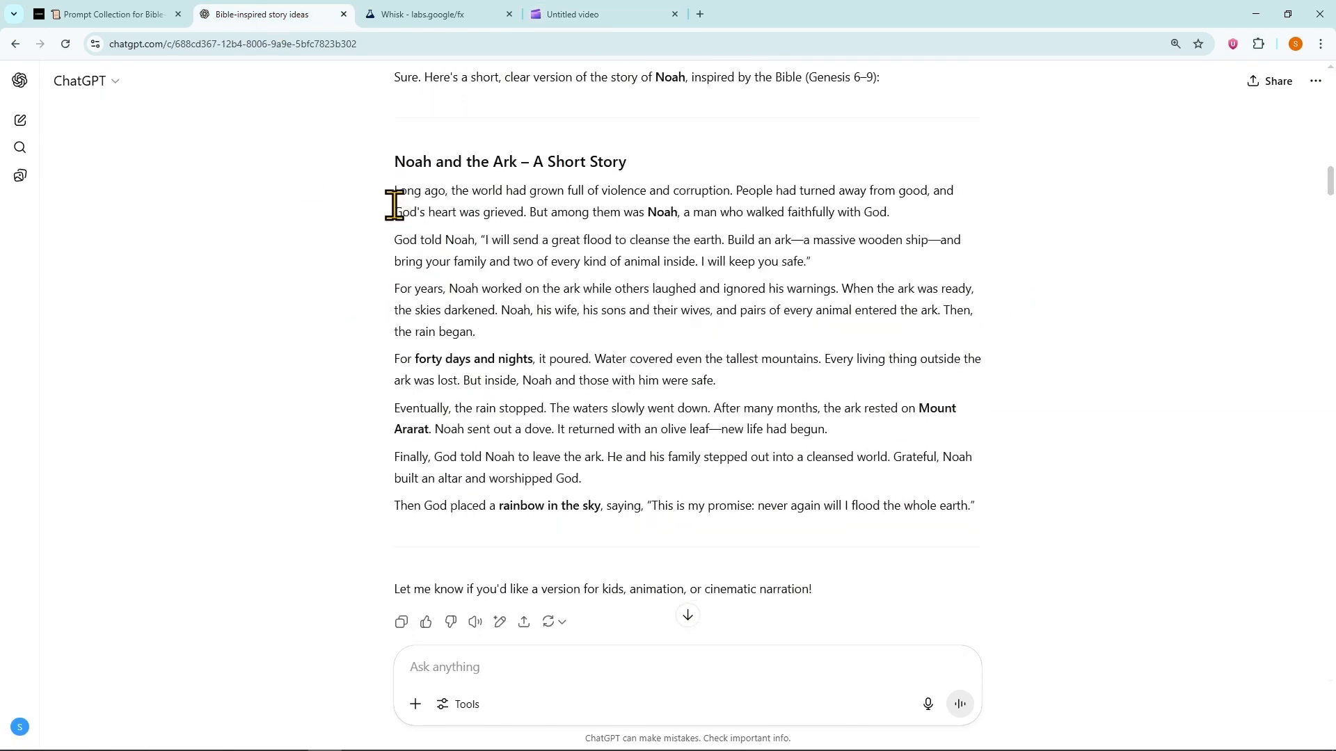
{"action": "left_click_drag", "start_coordinate": [395, 190], "coordinate": [1026, 501]}
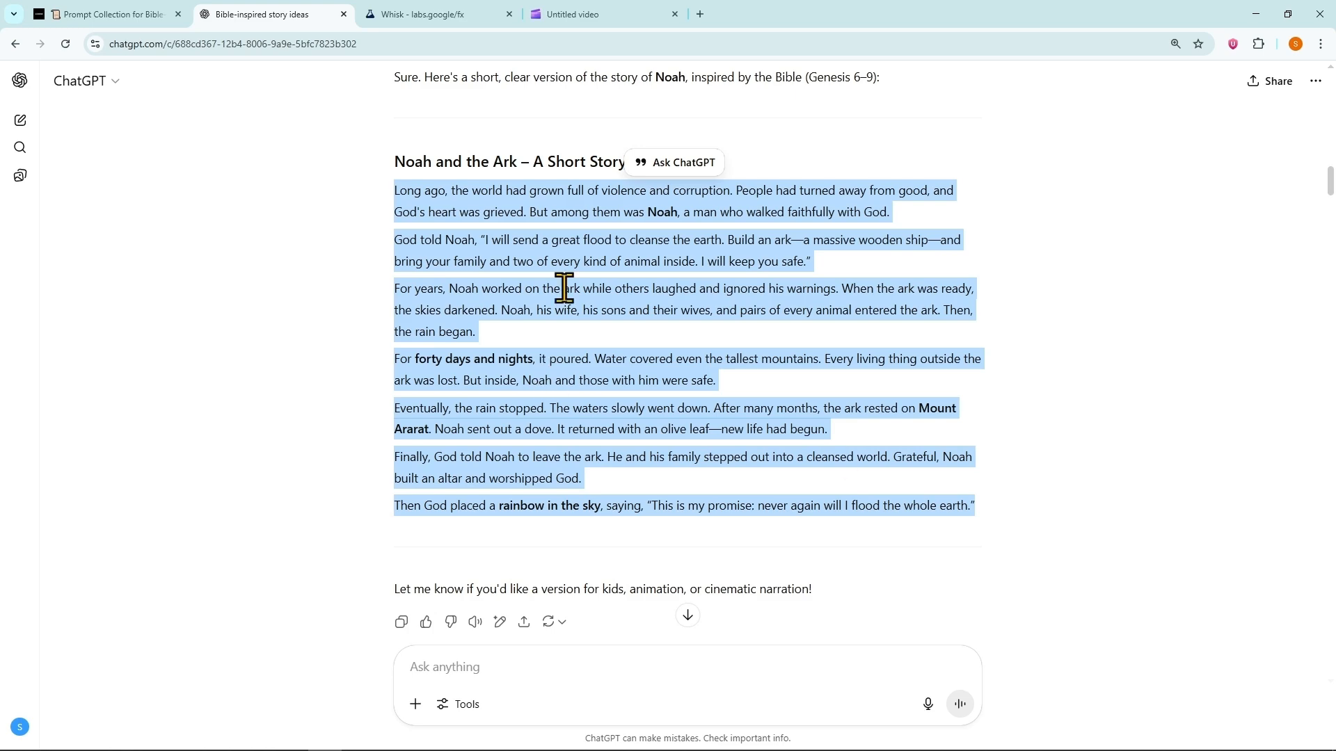
{"action": "left_click", "coordinate": [572, 14]}
{"action": "left_click", "coordinate": [1121, 369]}
{"action": "key", "text": "ctrl+v"}
{"action": "scroll", "coordinate": [1151, 487], "scroll_direction": "up", "scroll_amount": 5}
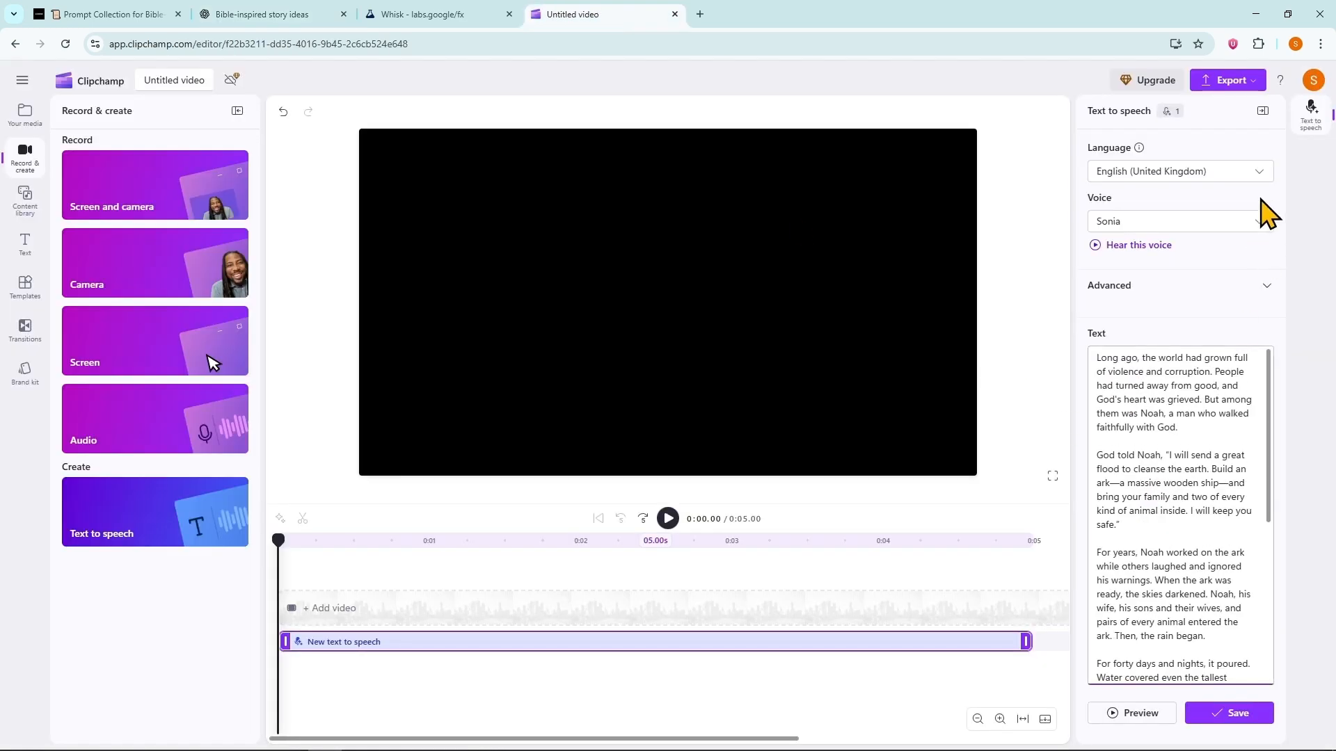
Set the text-to-speech language to English (United States) and the voice to Andrew, and save the narration
{"action": "left_click", "coordinate": [1258, 173]}
{"action": "left_click", "coordinate": [1148, 327]}
{"action": "left_click", "coordinate": [1183, 221]}
{"action": "left_click", "coordinate": [1204, 314]}
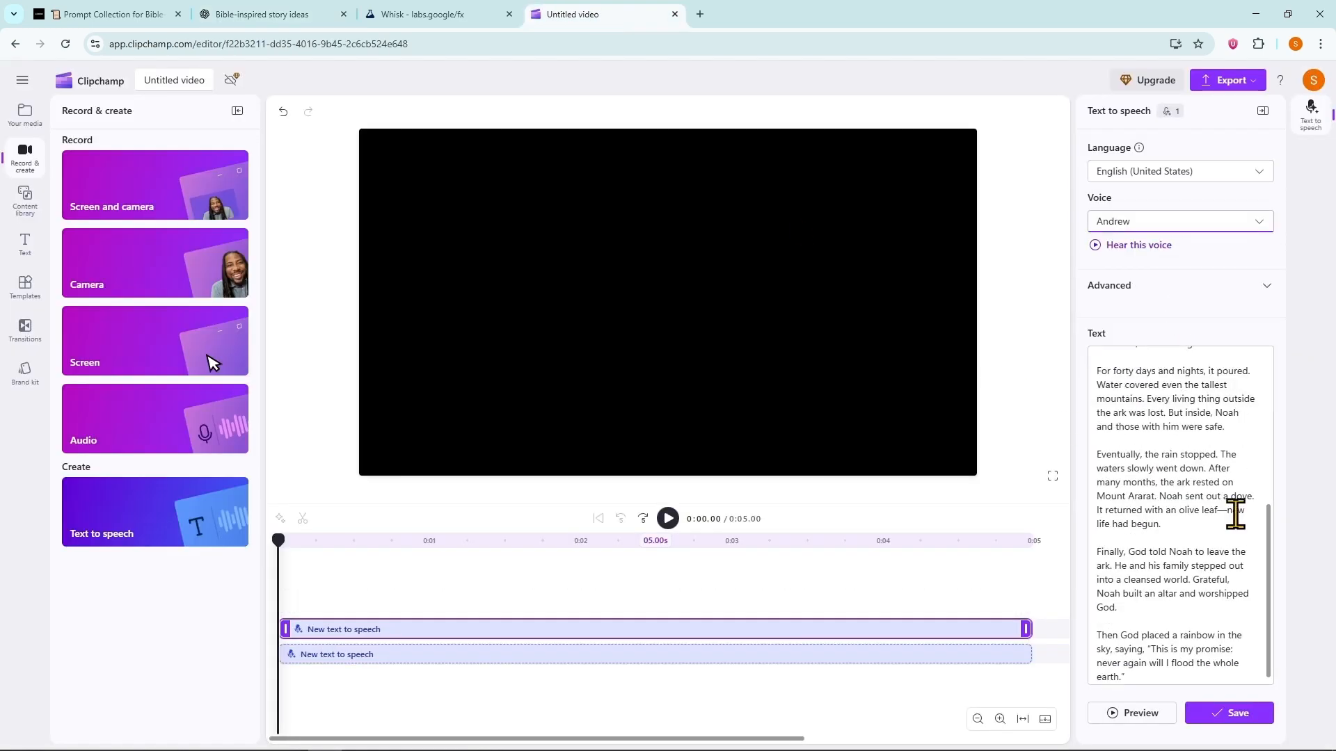
{"action": "left_click", "coordinate": [1236, 713]}
Play the start of the generated narration and export the project as an MP4 video
{"action": "left_click", "coordinate": [667, 518]}
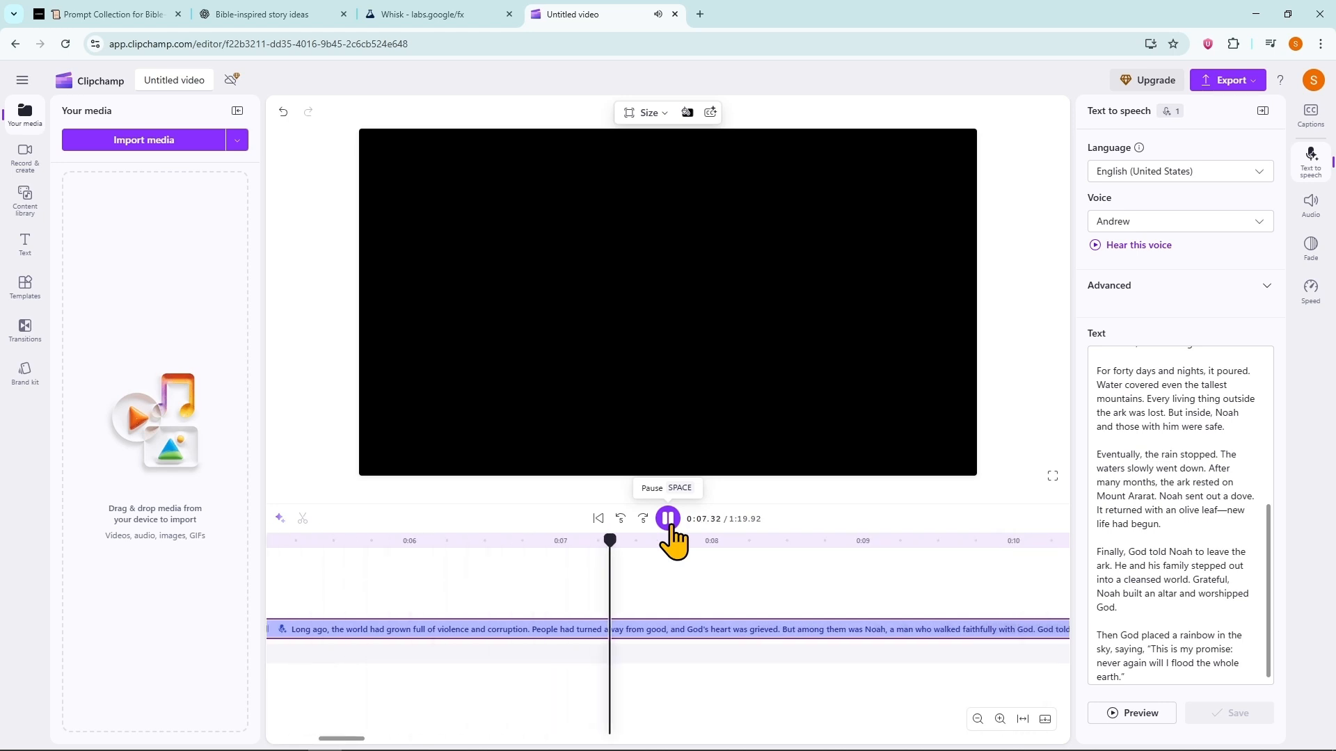
{"action": "left_click", "coordinate": [669, 520]}
{"action": "left_click", "coordinate": [1226, 80]}
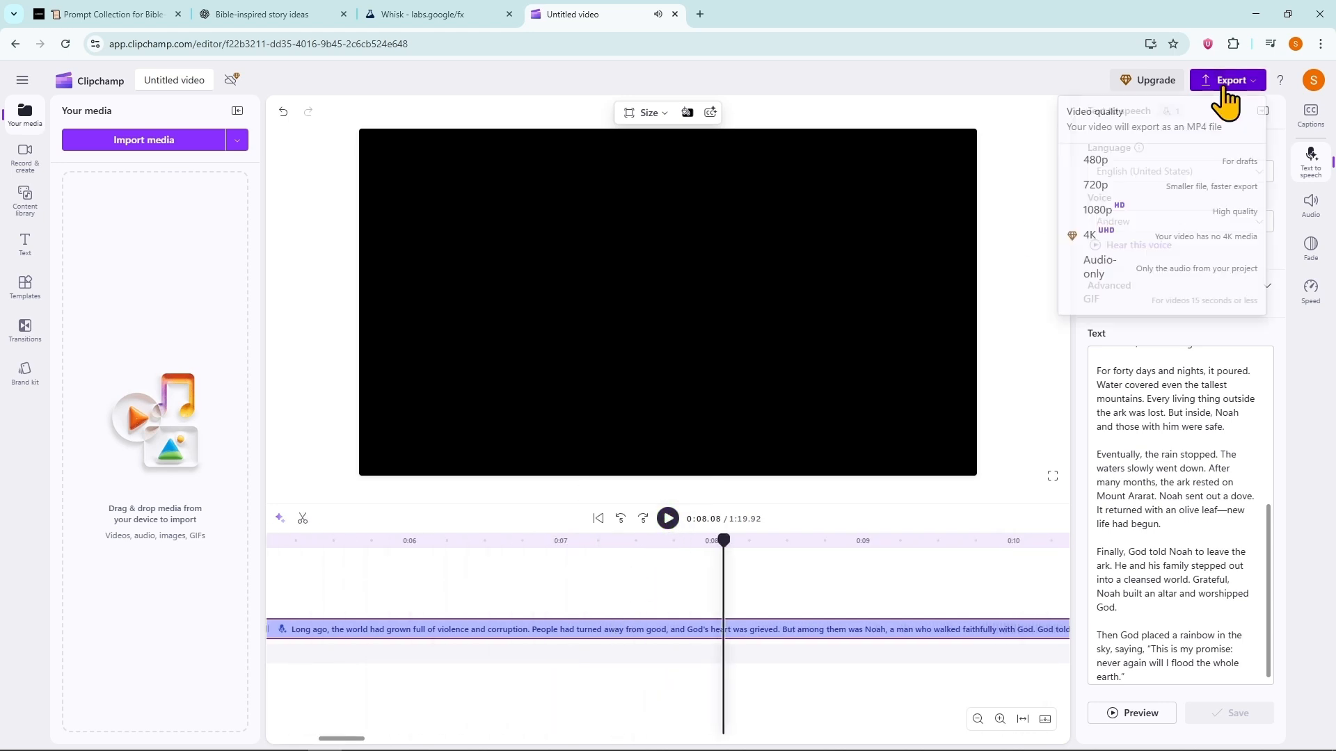
{"action": "left_click", "coordinate": [1124, 199]}
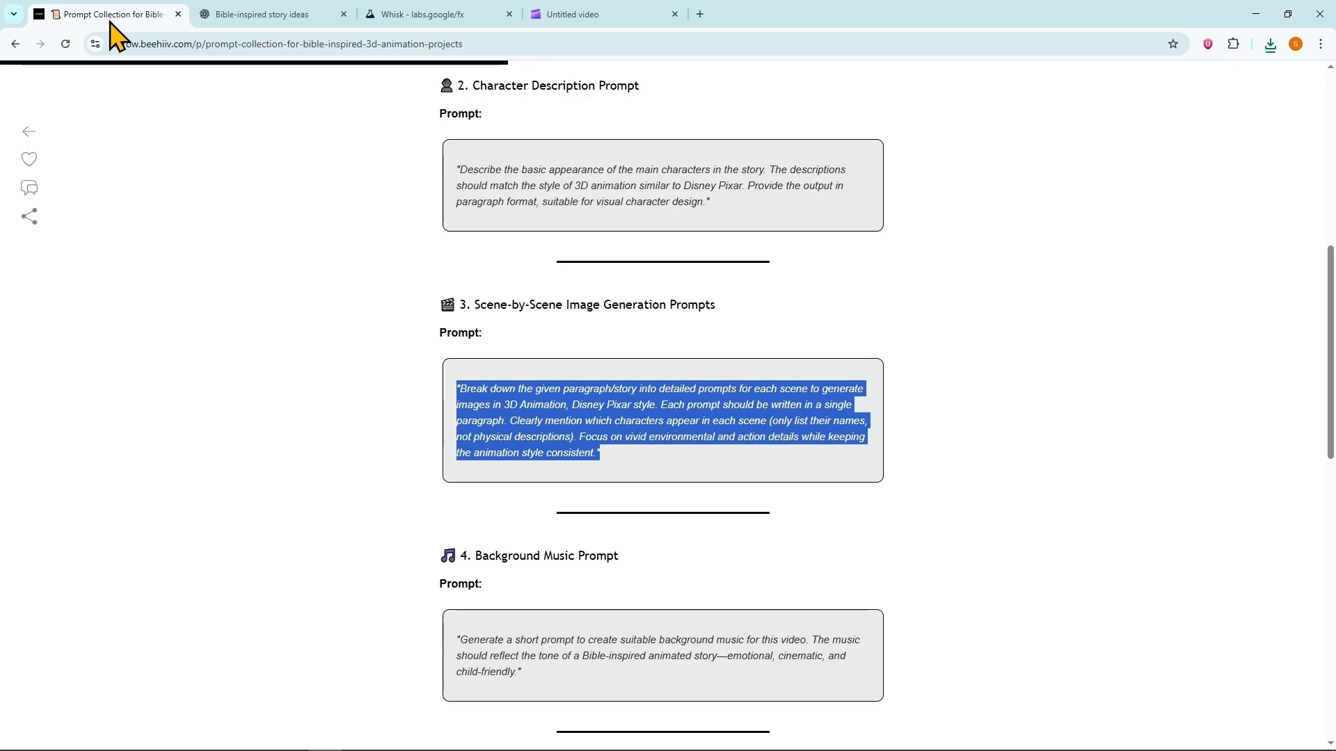
Copy the Background Music Prompt from the prompt collection article and send it in the ChatGPT story chat
{"action": "left_click", "coordinate": [179, 277]}
{"action": "scroll", "coordinate": [179, 277], "scroll_direction": "down", "scroll_amount": 4}
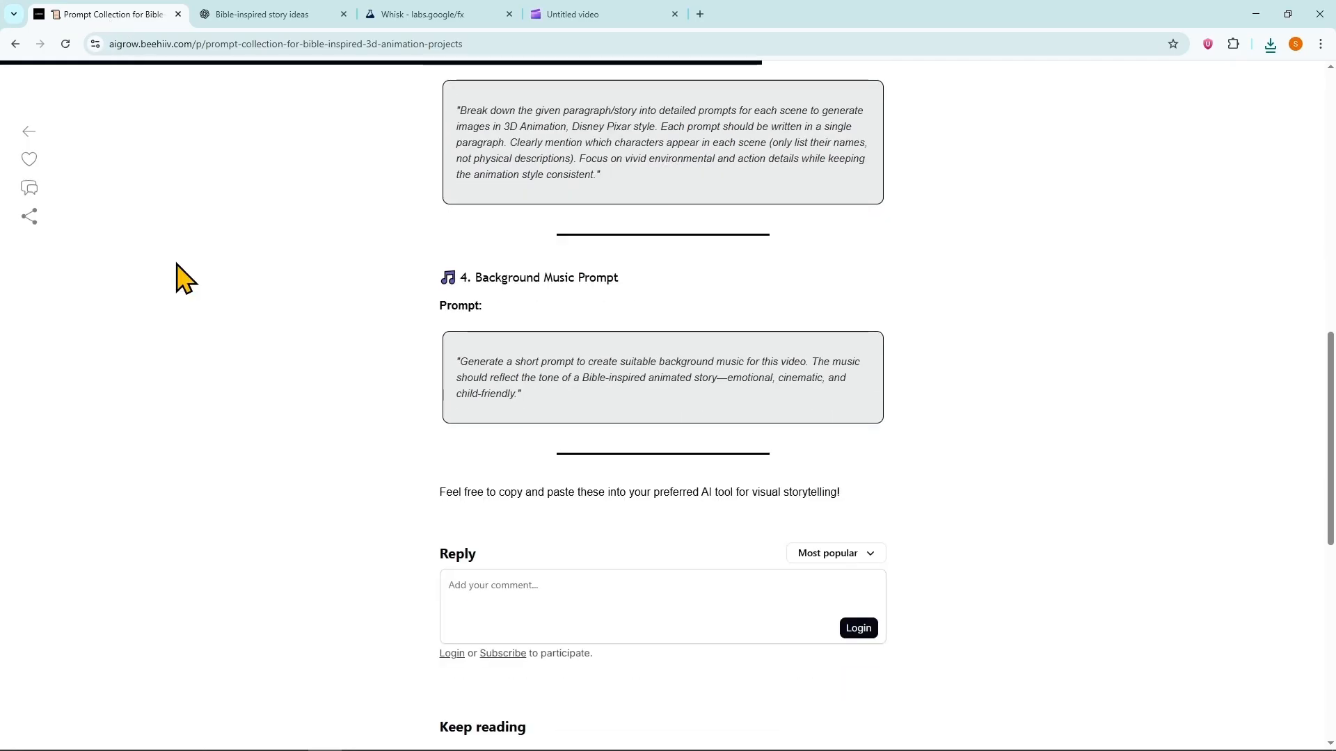
{"action": "triple_click", "coordinate": [516, 363]}
{"action": "key", "text": "ctrl+c"}
{"action": "left_click", "coordinate": [275, 13]}
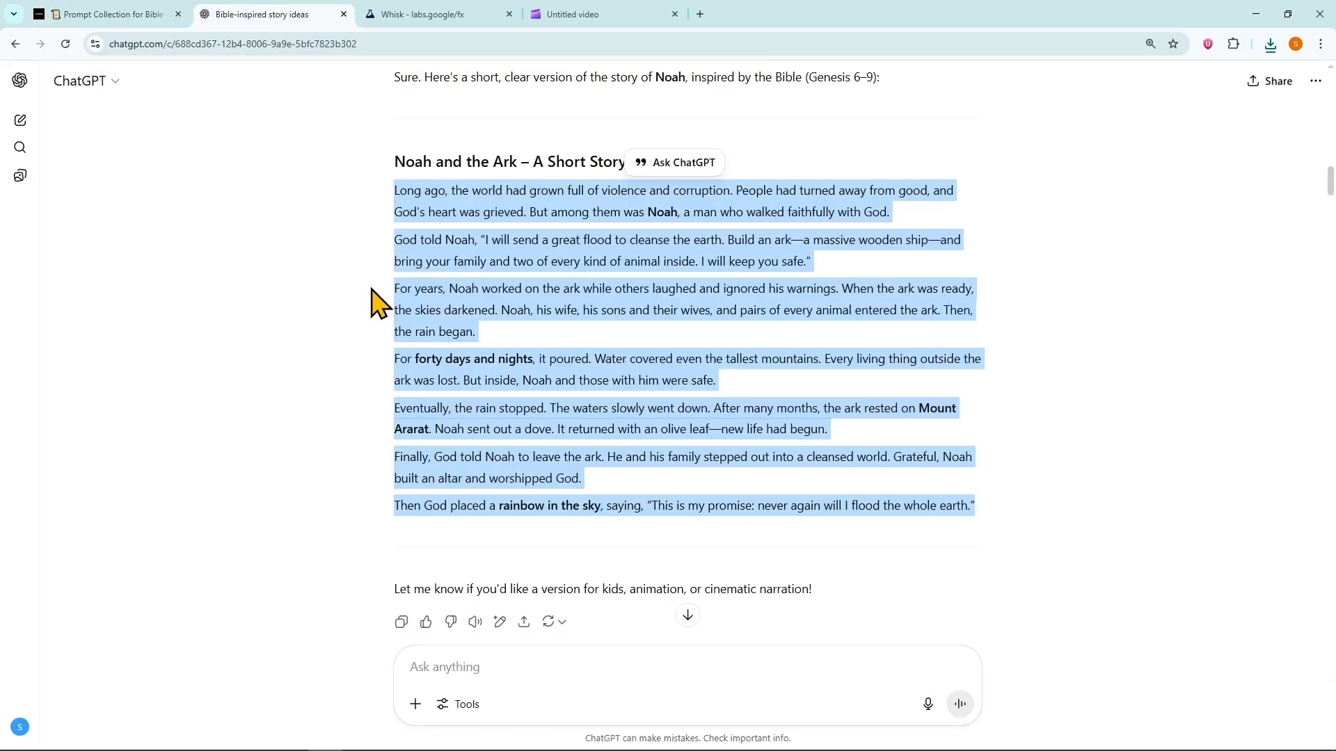
{"action": "scroll", "coordinate": [686, 348], "scroll_direction": "down", "scroll_amount": 15}
{"action": "left_click", "coordinate": [807, 665]}
{"action": "key", "text": "ctrl+v"}
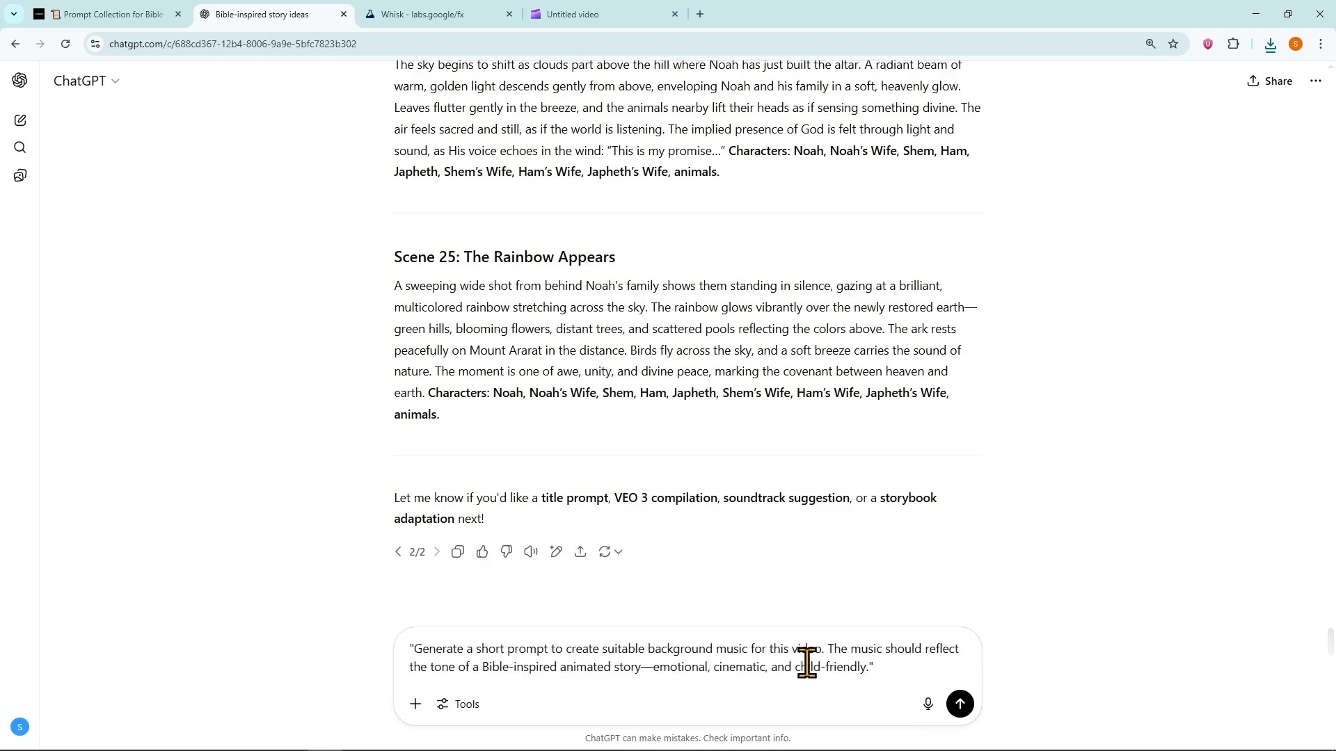
{"action": "left_click", "coordinate": [960, 704]}
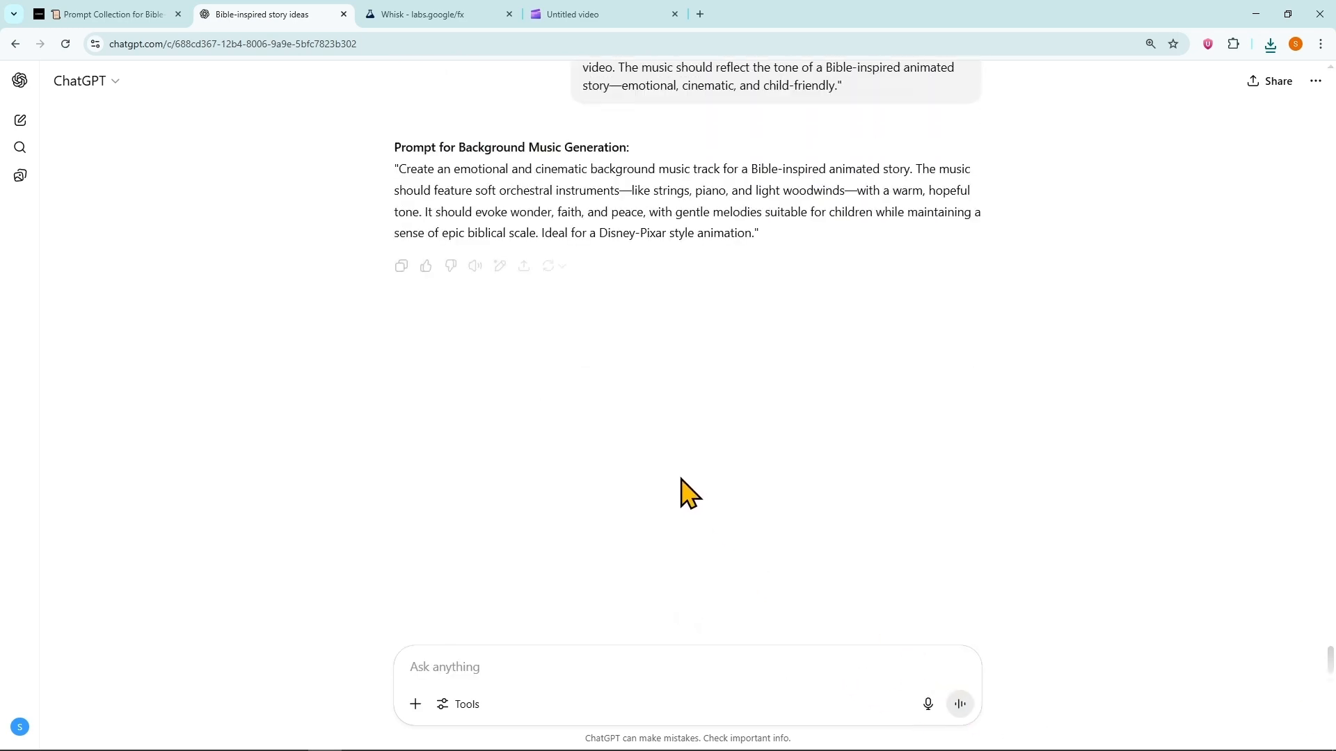
Ask ChatGPT to shorten the background music prompt with the message "Make it short"
{"action": "left_click_drag", "start_coordinate": [401, 169], "coordinate": [716, 239]}
{"action": "left_click", "coordinate": [638, 644]}
{"action": "type", "text": "Make it short"}
{"action": "key", "text": "Return"}
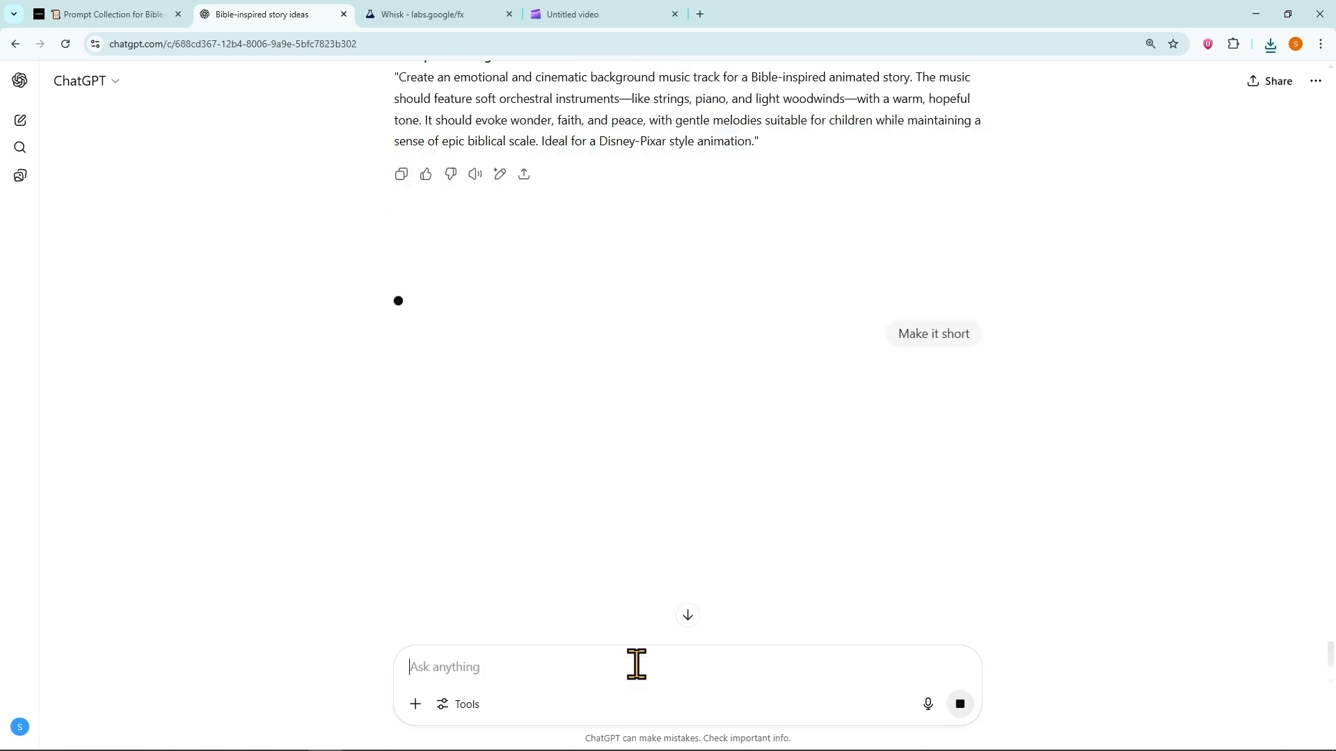
Open Suno in a new browser tab and go to its song creation page
{"action": "left_click", "coordinate": [700, 14]}
{"action": "type", "text": "suno"}
{"action": "left_click", "coordinate": [487, 265]}
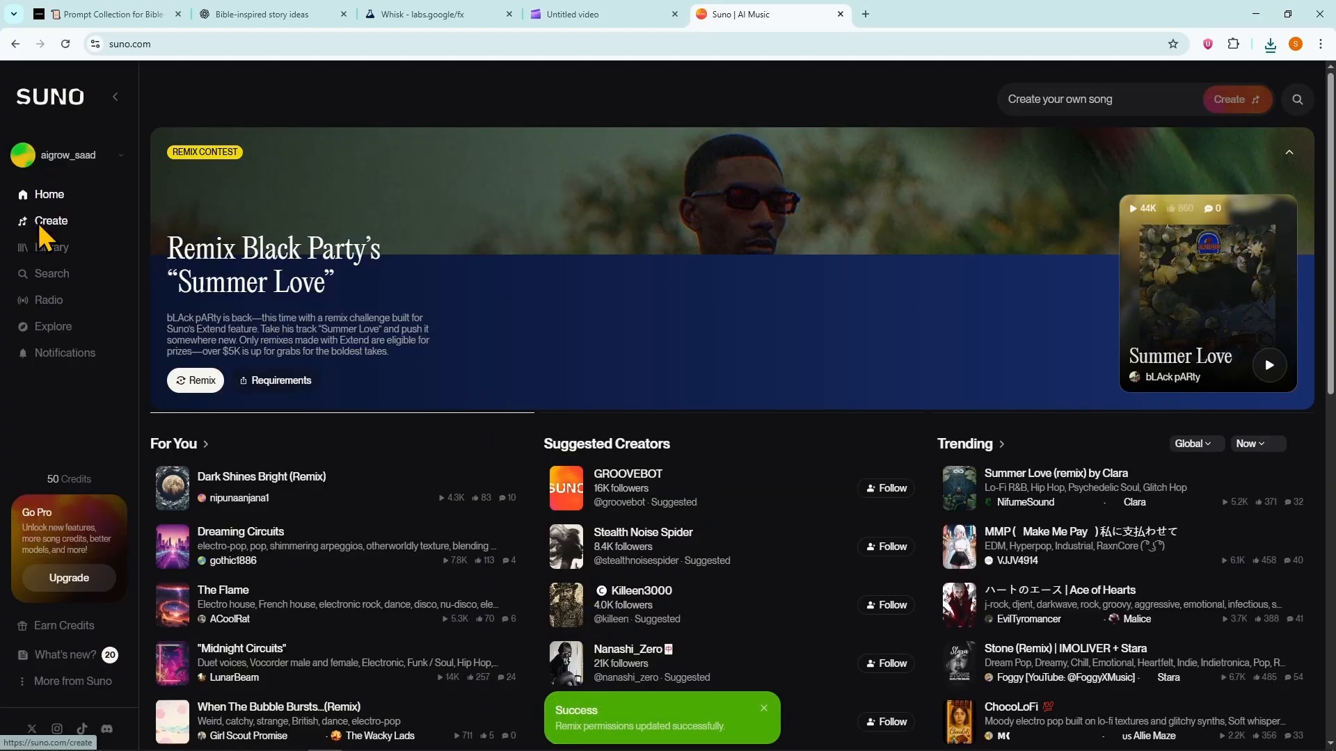
{"action": "left_click", "coordinate": [40, 221]}
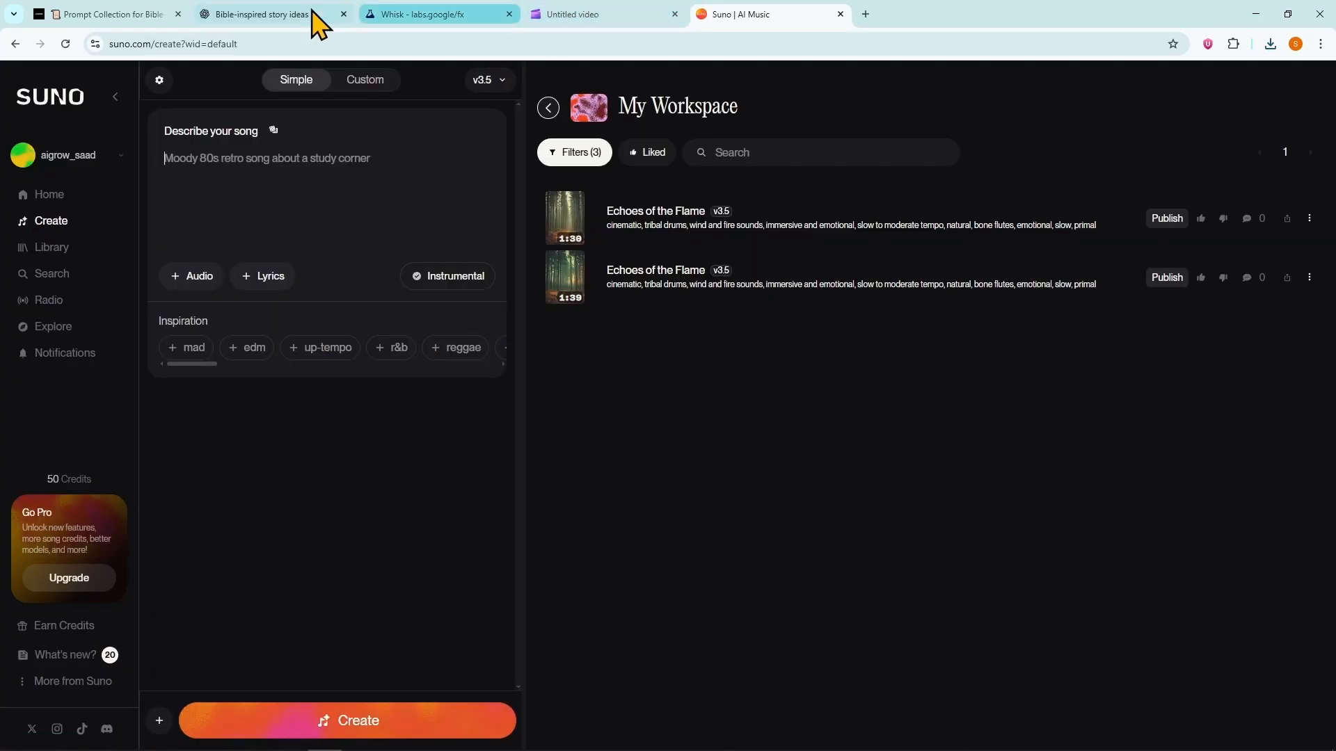
Copy the shortened music prompt from ChatGPT into Suno's song description and generate it as an instrumental track
{"action": "left_click", "coordinate": [318, 24]}
{"action": "left_click_drag", "start_coordinate": [395, 147], "coordinate": [684, 169]}
{"action": "left_click", "coordinate": [740, 14]}
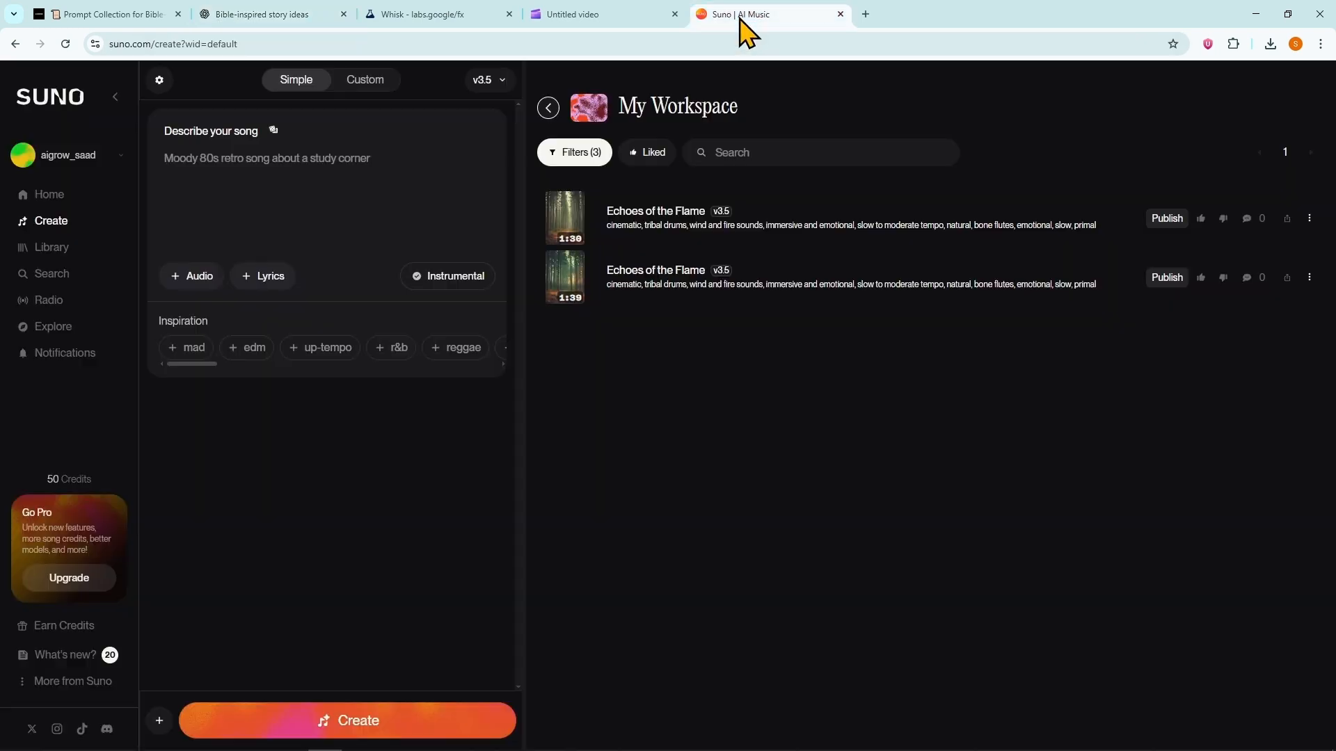
{"action": "left_click", "coordinate": [286, 157]}
{"action": "key", "text": "ctrl+v"}
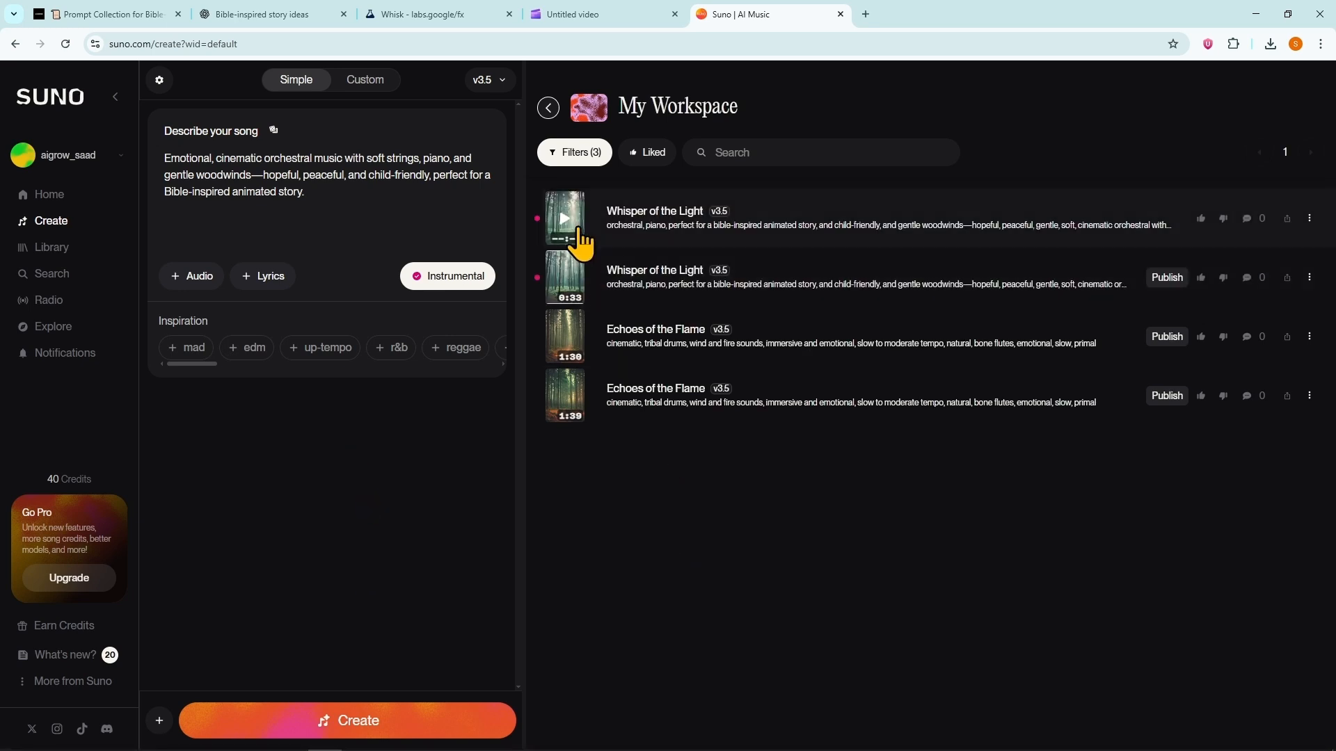
Listen to the two new Whisper of the Light tracks and download the first one without upgrading
{"action": "left_click", "coordinate": [565, 221]}
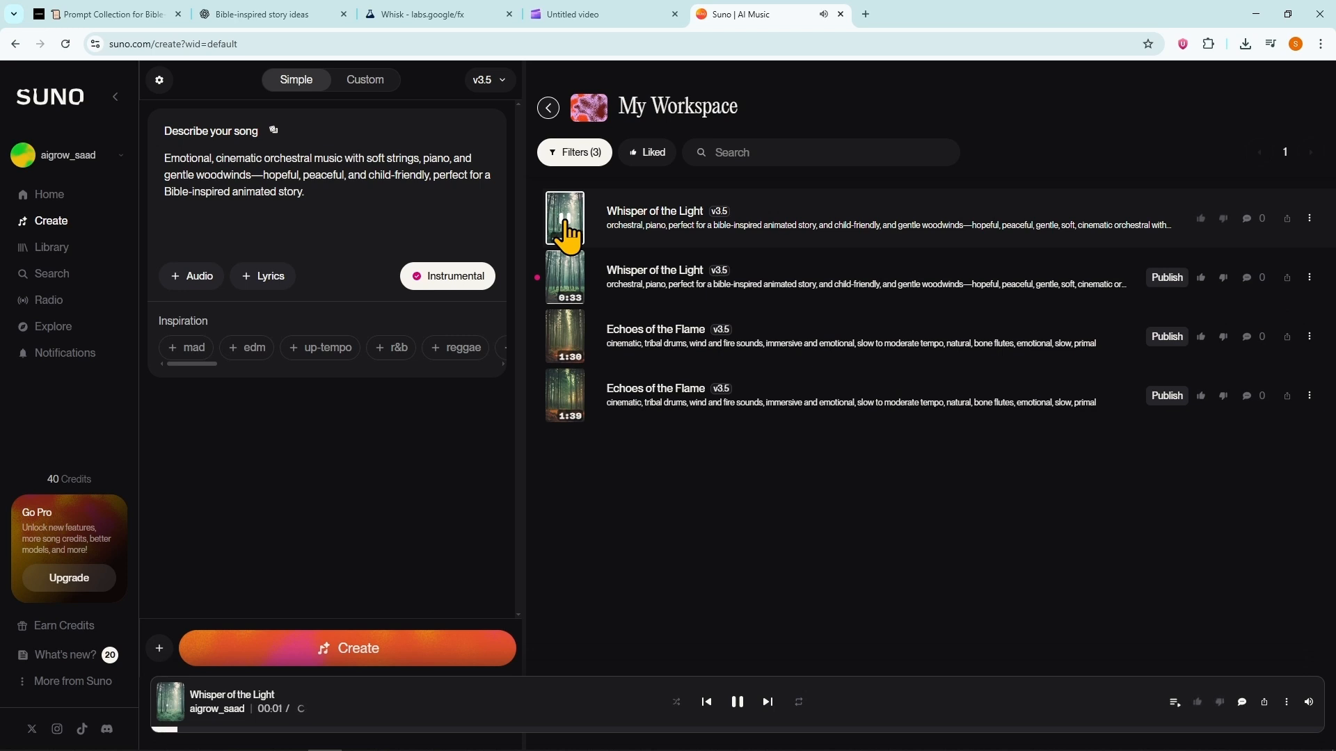
{"action": "left_click", "coordinate": [568, 279]}
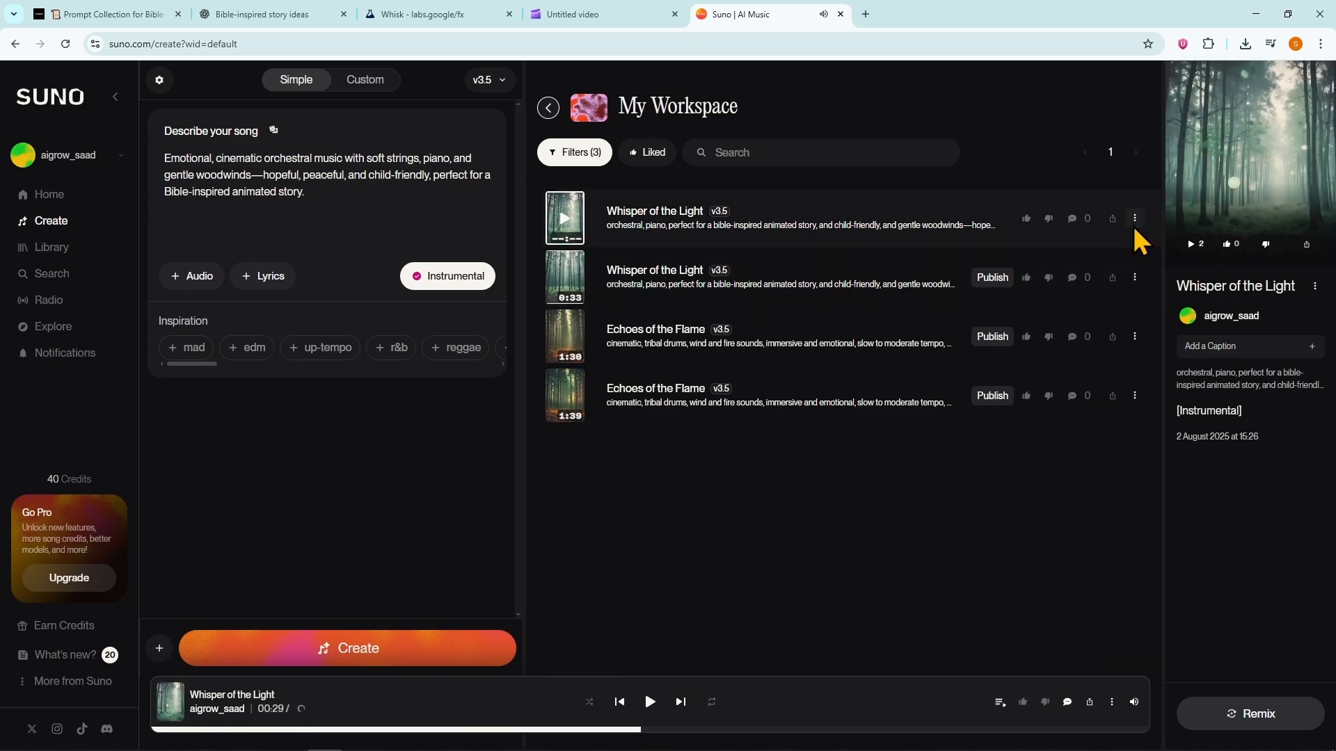
{"action": "left_click", "coordinate": [1135, 218]}
{"action": "mouse_move", "coordinate": [1169, 289]}
{"action": "left_click", "coordinate": [1072, 289]}
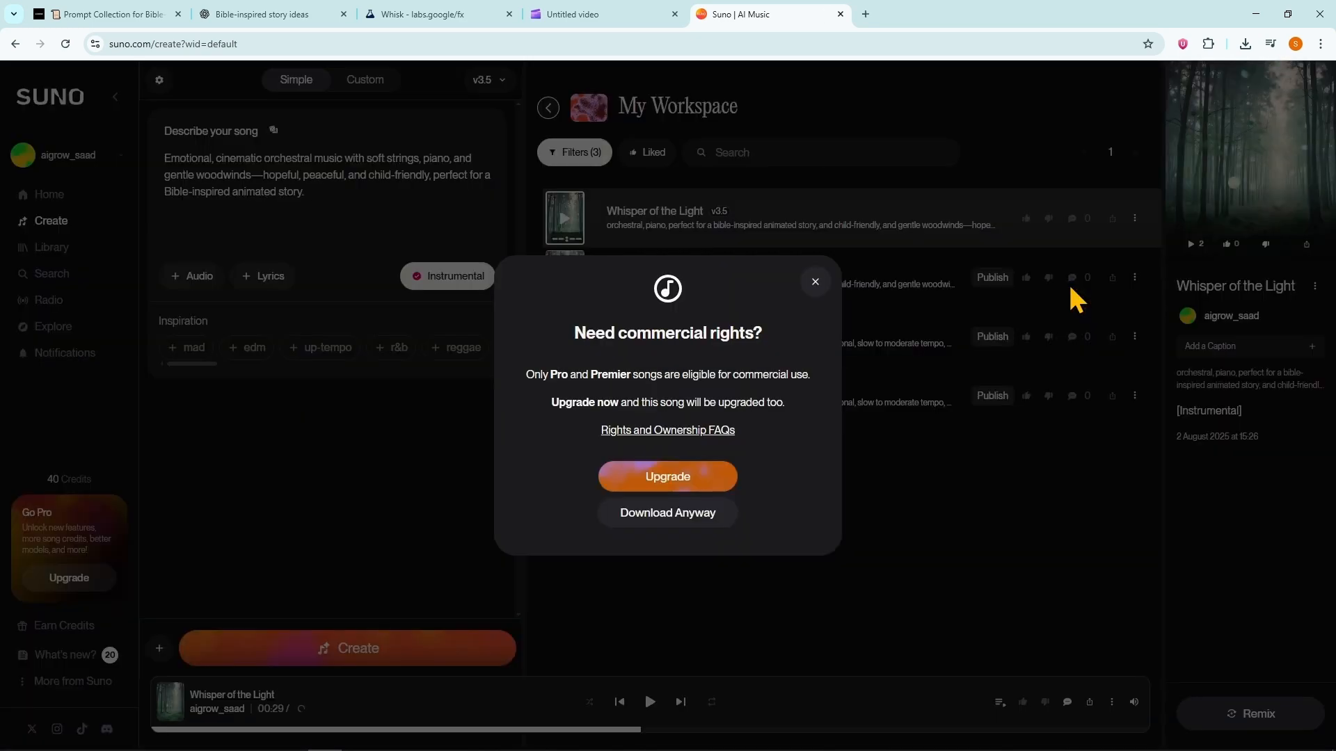
{"action": "left_click", "coordinate": [702, 513]}
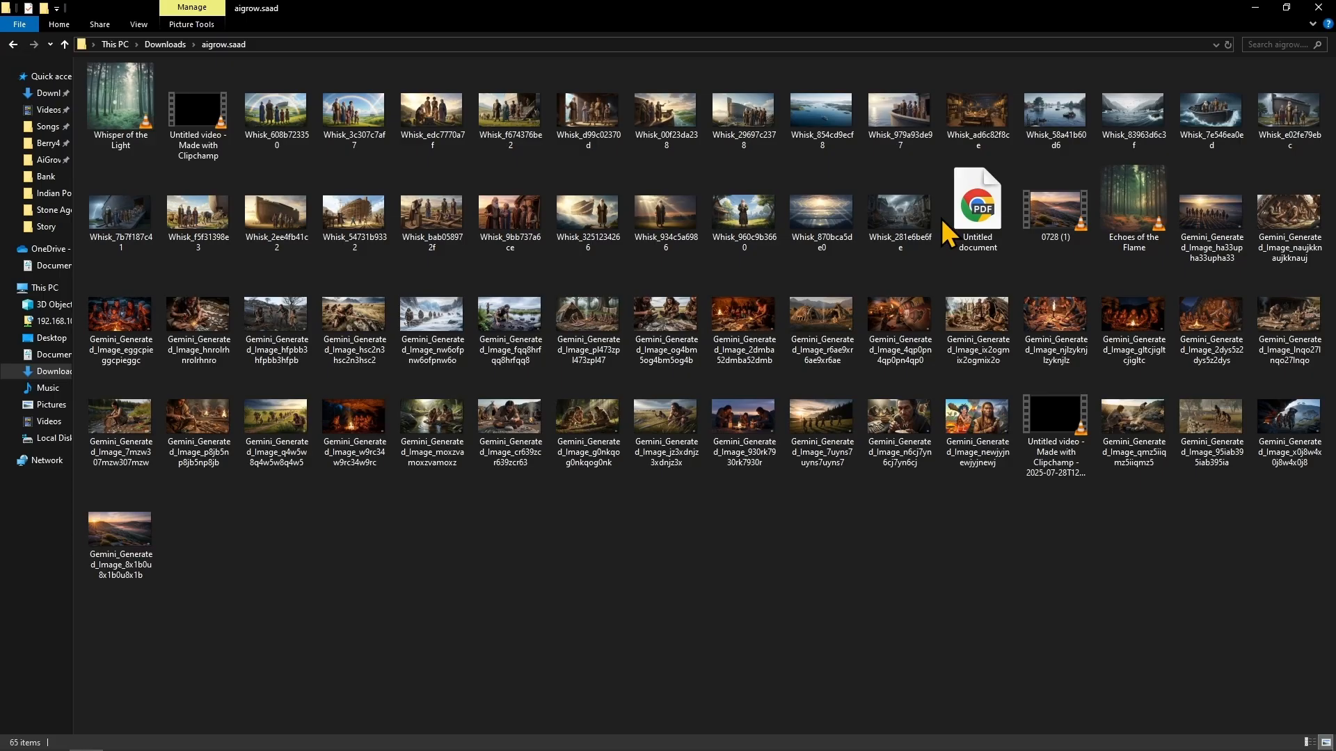
Import the Whisk images, the Whisper of the Light track and the Clipchamp narration into the CapCut project, sorted by time created, earliest to latest
{"action": "left_click_drag", "start_coordinate": [942, 219], "coordinate": [182, 212]}
{"action": "left_click_drag", "start_coordinate": [1330, 111], "coordinate": [199, 438]}
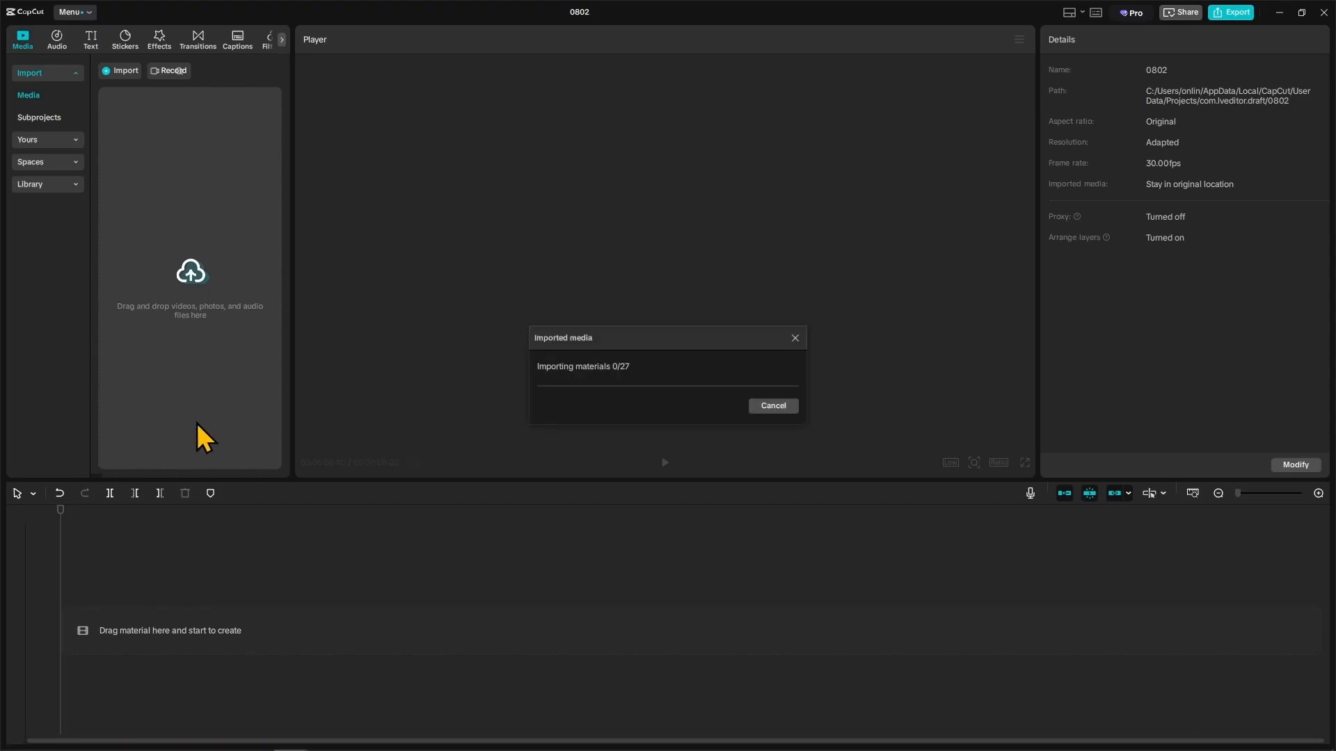
{"action": "left_click", "coordinate": [247, 70]}
{"action": "left_click", "coordinate": [240, 120]}
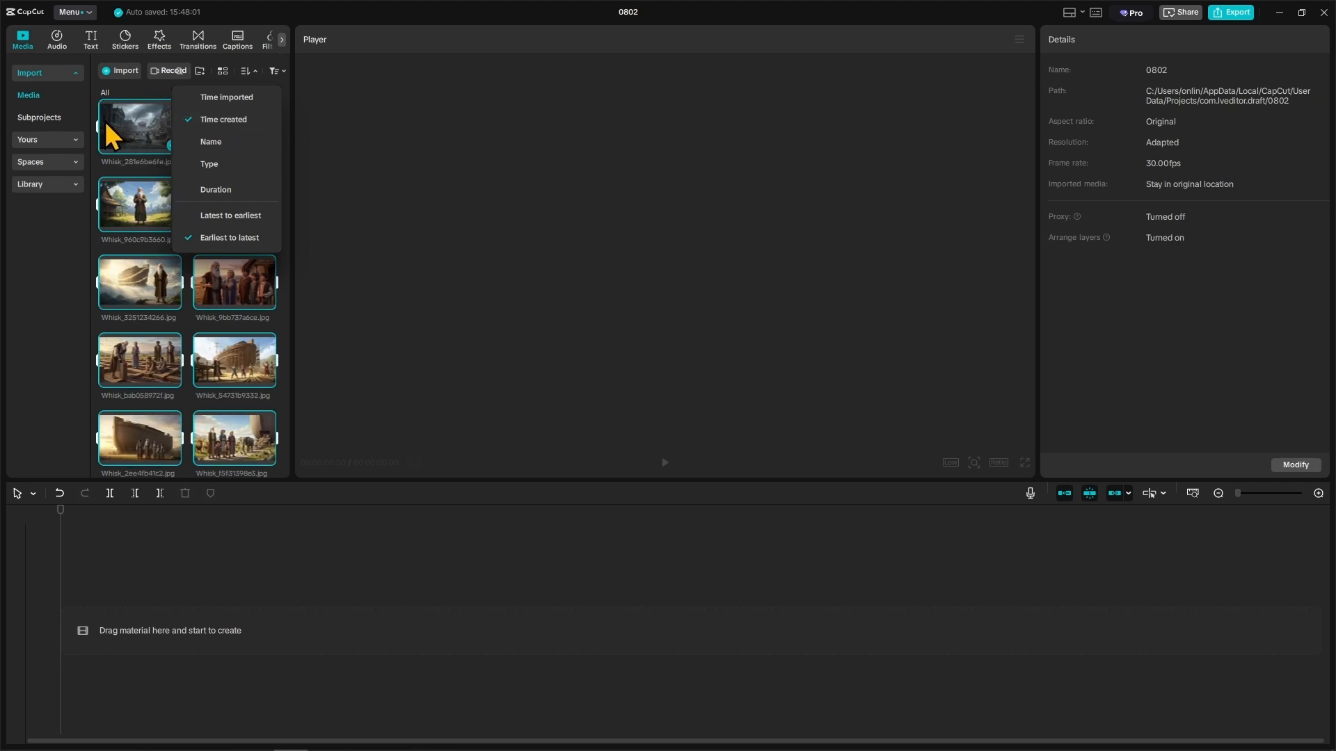
Place all imported media on the timeline in order and delete the Whisper of the Light track from it
{"action": "left_click_drag", "start_coordinate": [128, 128], "coordinate": [126, 630]}
{"action": "left_click", "coordinate": [35, 584]}
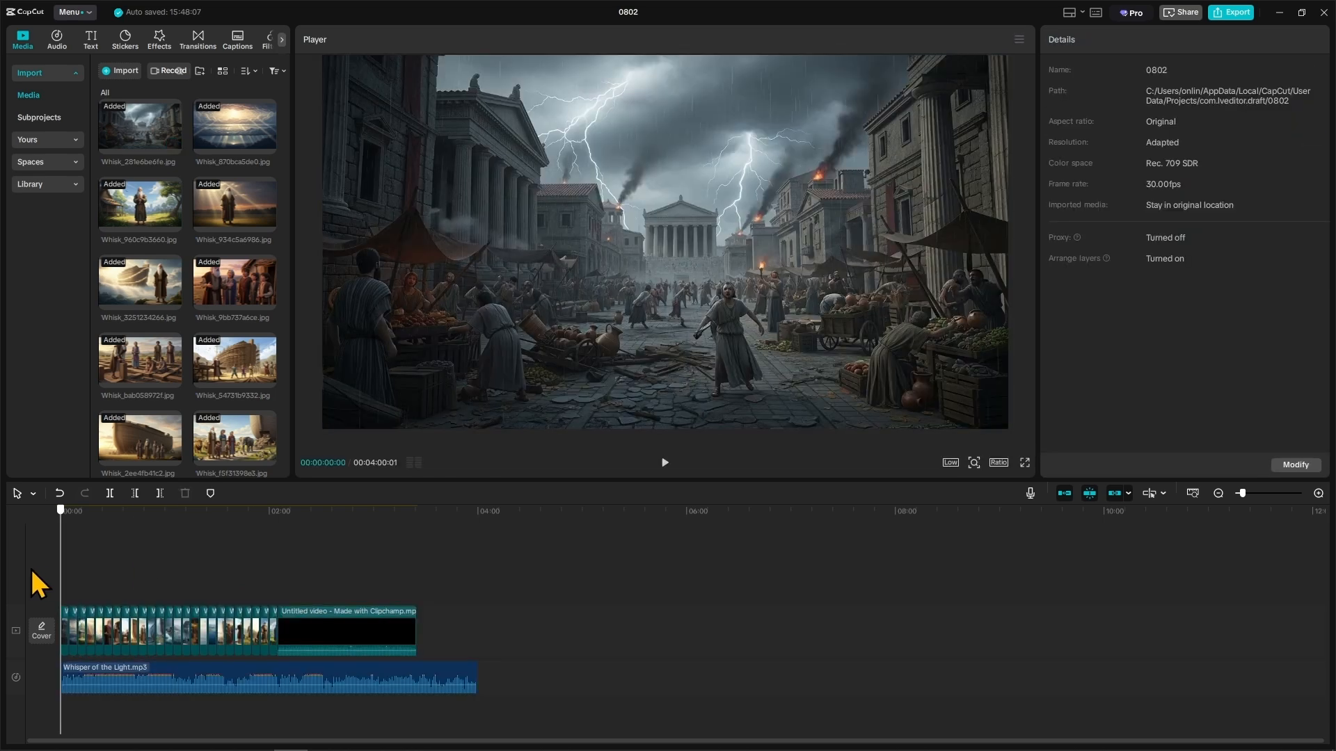
{"action": "left_click", "coordinate": [227, 580]}
{"action": "left_click", "coordinate": [216, 667]}
{"action": "left_click", "coordinate": [186, 494]}
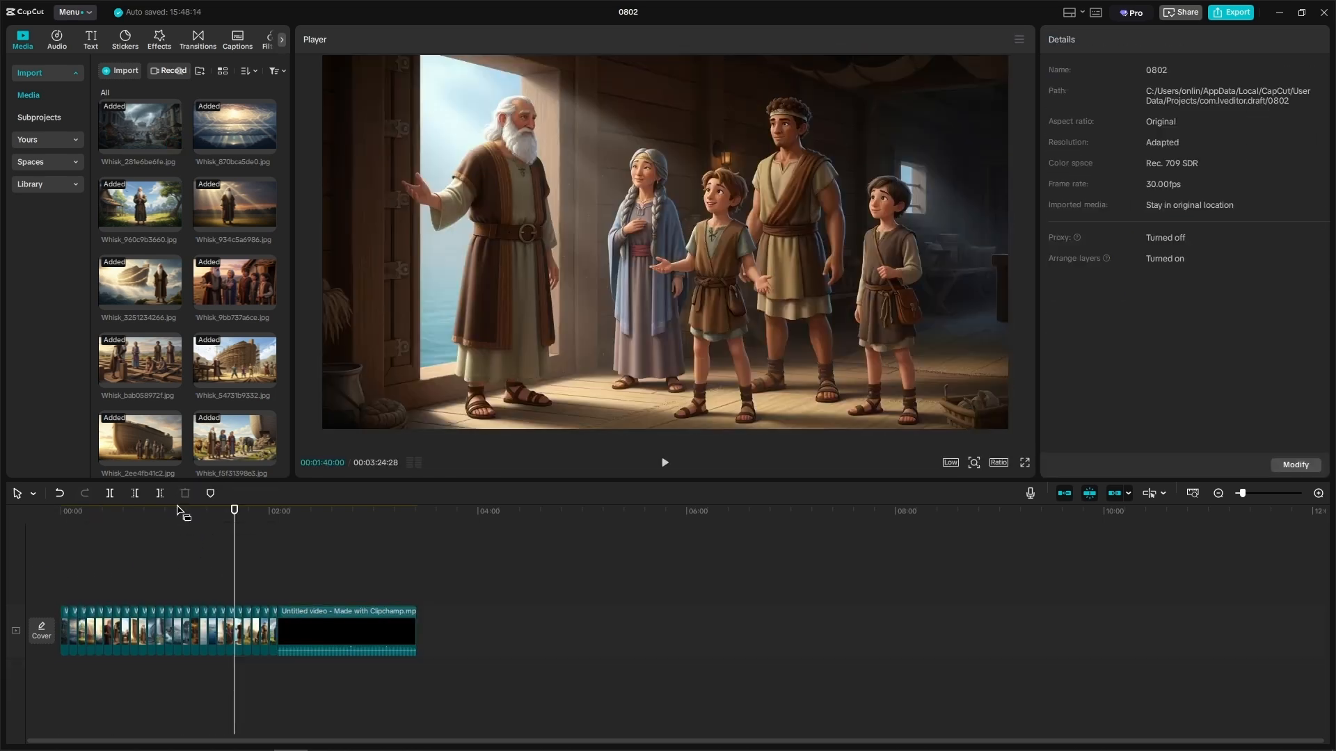
Move the Clipchamp narration to its own track beneath the images, starting at the beginning of the timeline
{"action": "left_click_drag", "start_coordinate": [341, 619], "coordinate": [85, 674]}
{"action": "left_click", "coordinate": [111, 706]}
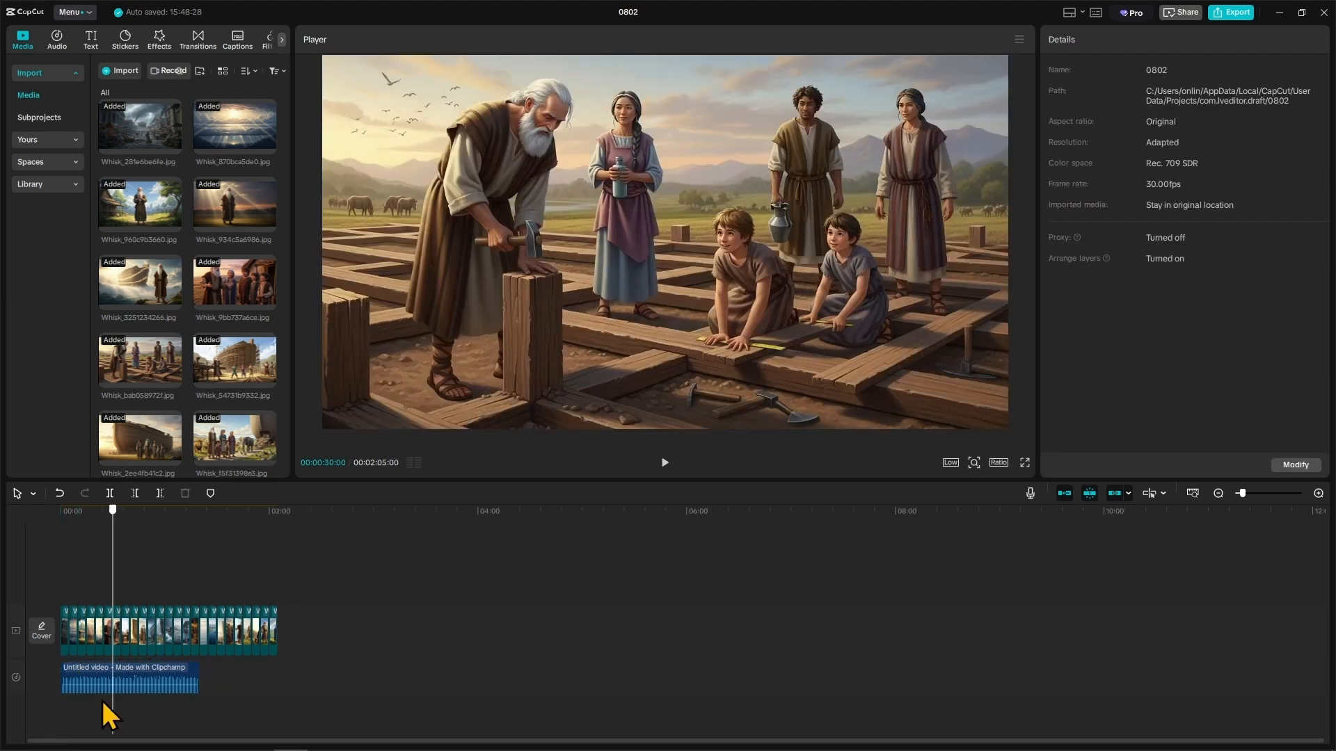
{"action": "left_click", "coordinate": [61, 707]}
Play the narration and cut off the end of the sunlit clouds image where its narrated sentence ends
{"action": "scroll", "coordinate": [116, 699], "scroll_direction": "up", "scroll_amount": 5}
{"action": "key", "text": "space"}
{"action": "scroll", "coordinate": [153, 708], "scroll_direction": "up", "scroll_amount": 5}
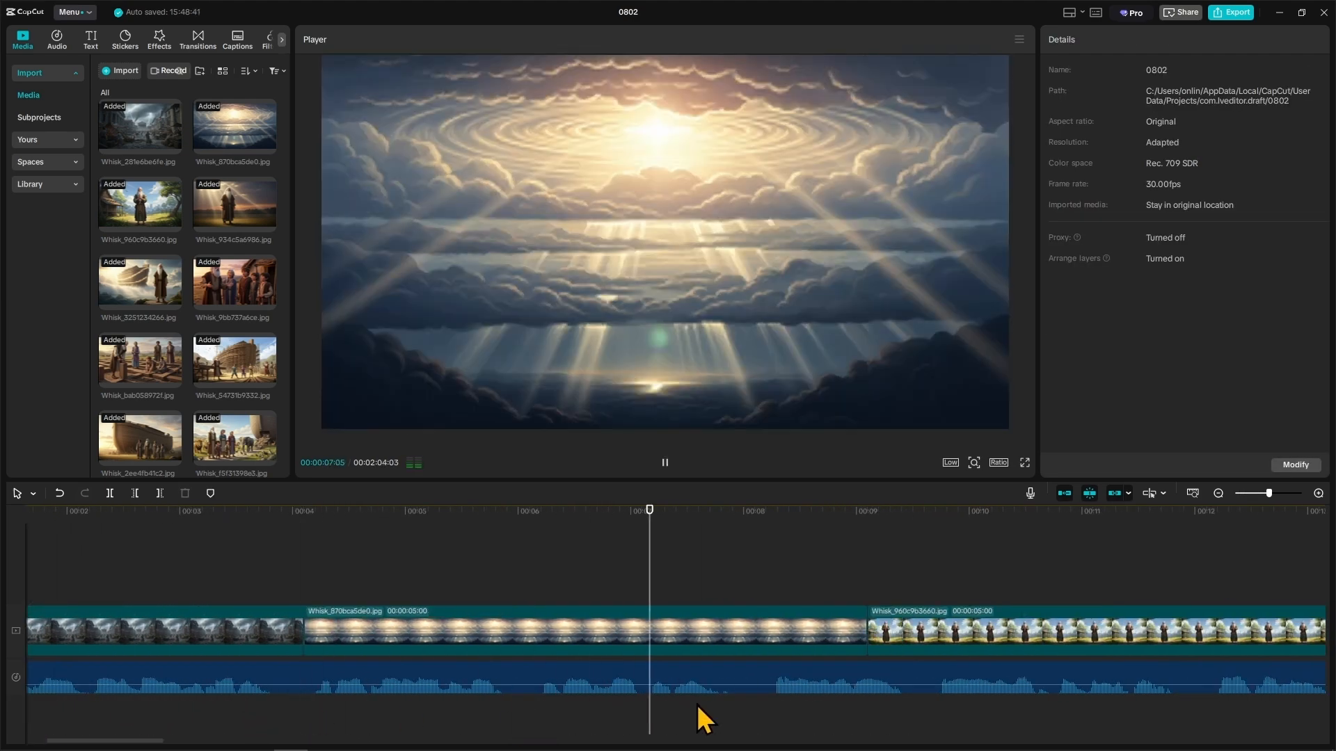
{"action": "left_click", "coordinate": [767, 704]}
{"action": "key", "text": "w"}
{"action": "key", "text": "space"}
Trim the third image, Whisk_960c9b3660.jpg, to 00:00:03:28 to match the narration and continue playback
{"action": "scroll", "coordinate": [590, 717], "scroll_direction": "down", "scroll_amount": 8}
{"action": "left_click", "coordinate": [535, 707]}
{"action": "key", "text": "w"}
{"action": "key", "text": "space"}
{"action": "scroll", "coordinate": [623, 700], "scroll_direction": "down", "scroll_amount": 1}
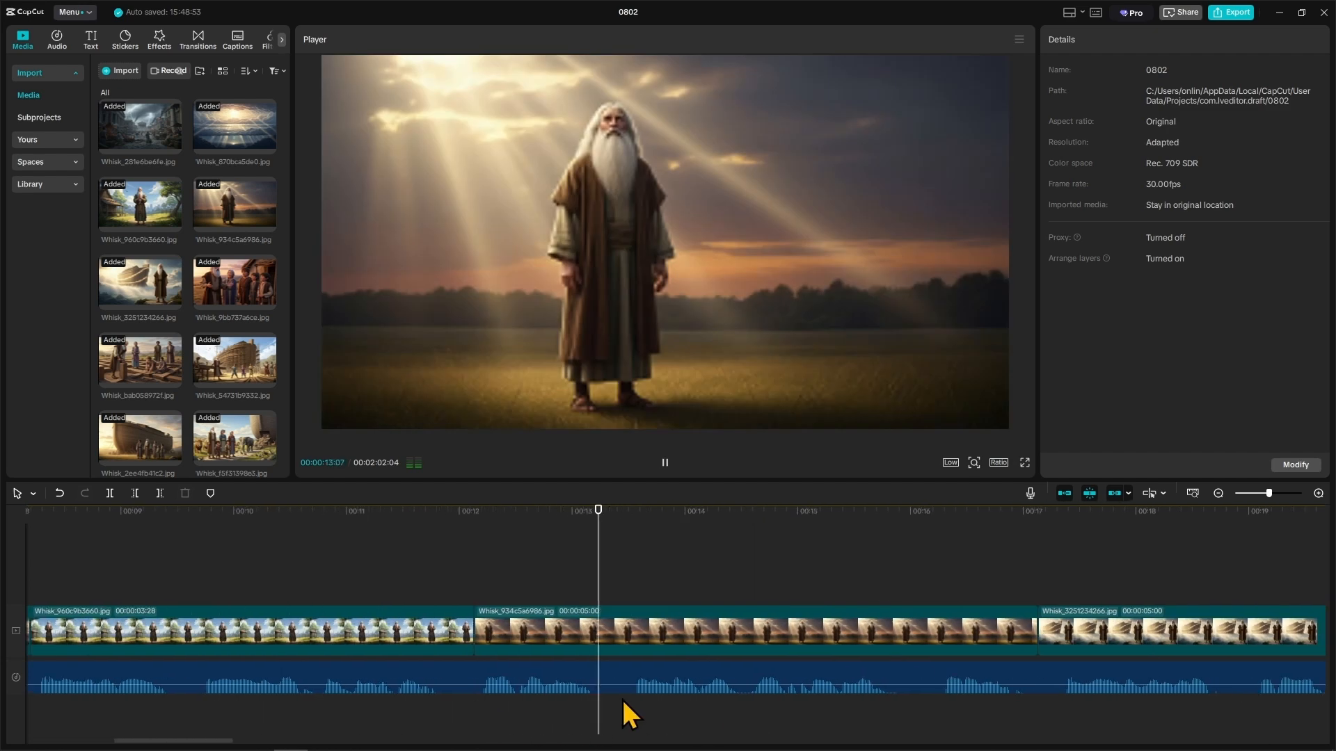
Trim the image of Noah standing in sunbeams to match the narration and continue through the following images
{"action": "scroll", "coordinate": [577, 709], "scroll_direction": "down", "scroll_amount": 4}
{"action": "left_click", "coordinate": [524, 708]}
{"action": "key", "text": "w"}
{"action": "key", "text": "space"}
{"action": "scroll", "coordinate": [525, 710], "scroll_direction": "down", "scroll_amount": 4}
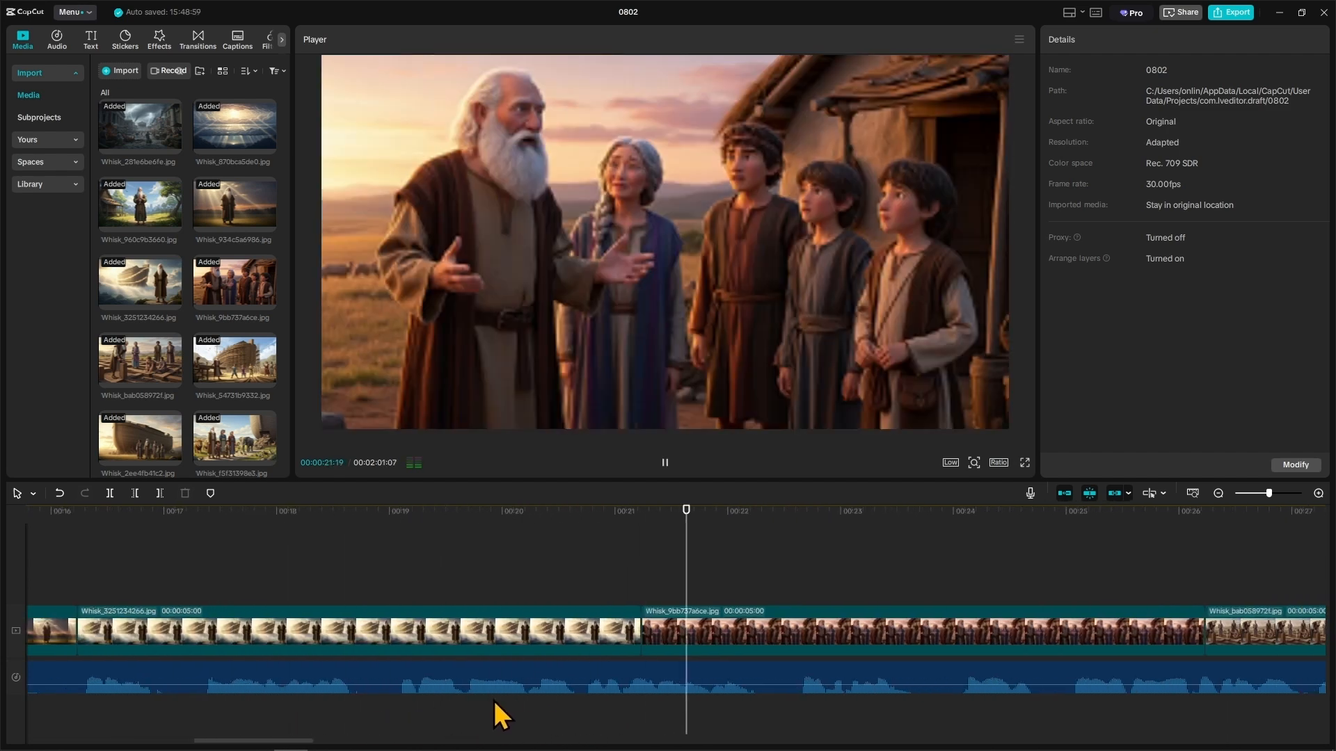
{"action": "left_click", "coordinate": [637, 635]}
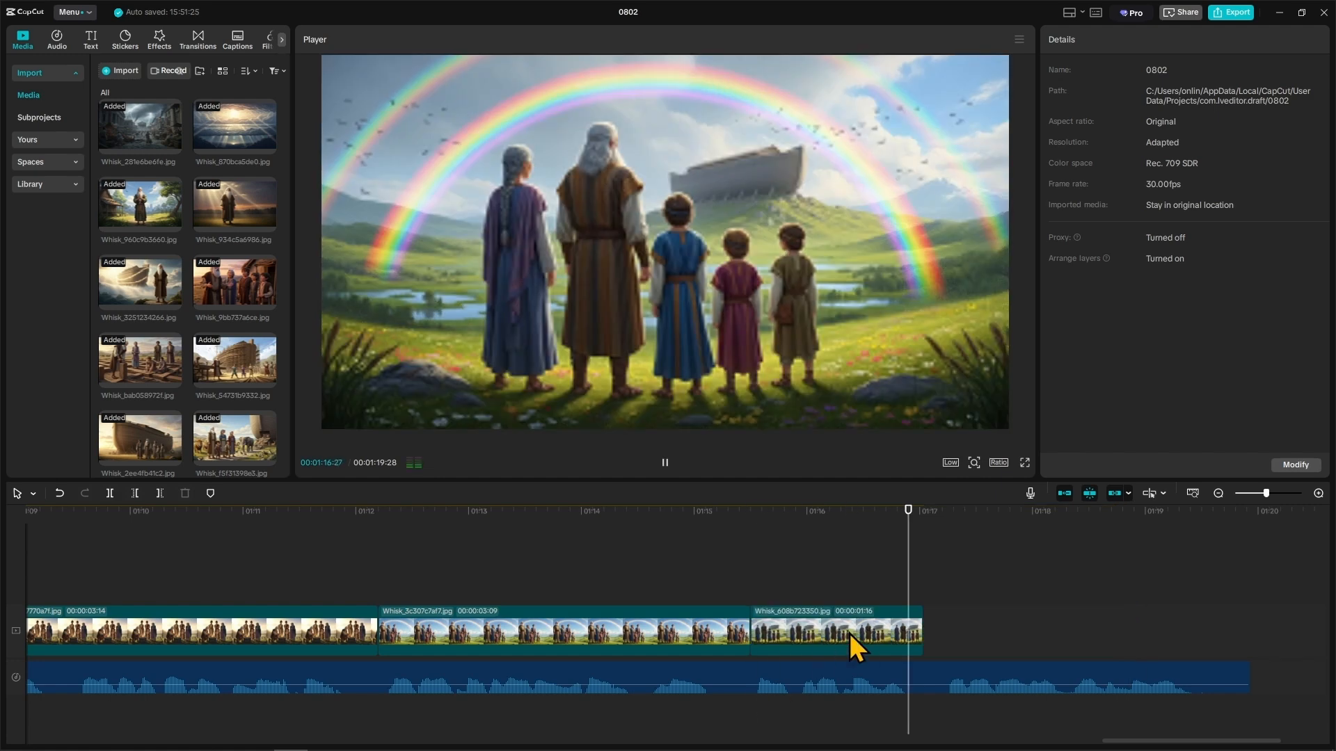
Extend the final rainbow image to the end of the narration and return the playhead to the start
{"action": "left_click_drag", "start_coordinate": [922, 632], "coordinate": [1250, 659]}
{"action": "scroll", "coordinate": [1183, 640], "scroll_direction": "down", "scroll_amount": 8}
{"action": "left_click", "coordinate": [1039, 592]}
{"action": "left_click", "coordinate": [60, 511]}
Add Whisper of the Light under the narration from the start, at -5.0 dB volume and cut to the video's length
{"action": "scroll", "coordinate": [158, 386], "scroll_direction": "down", "scroll_amount": 10}
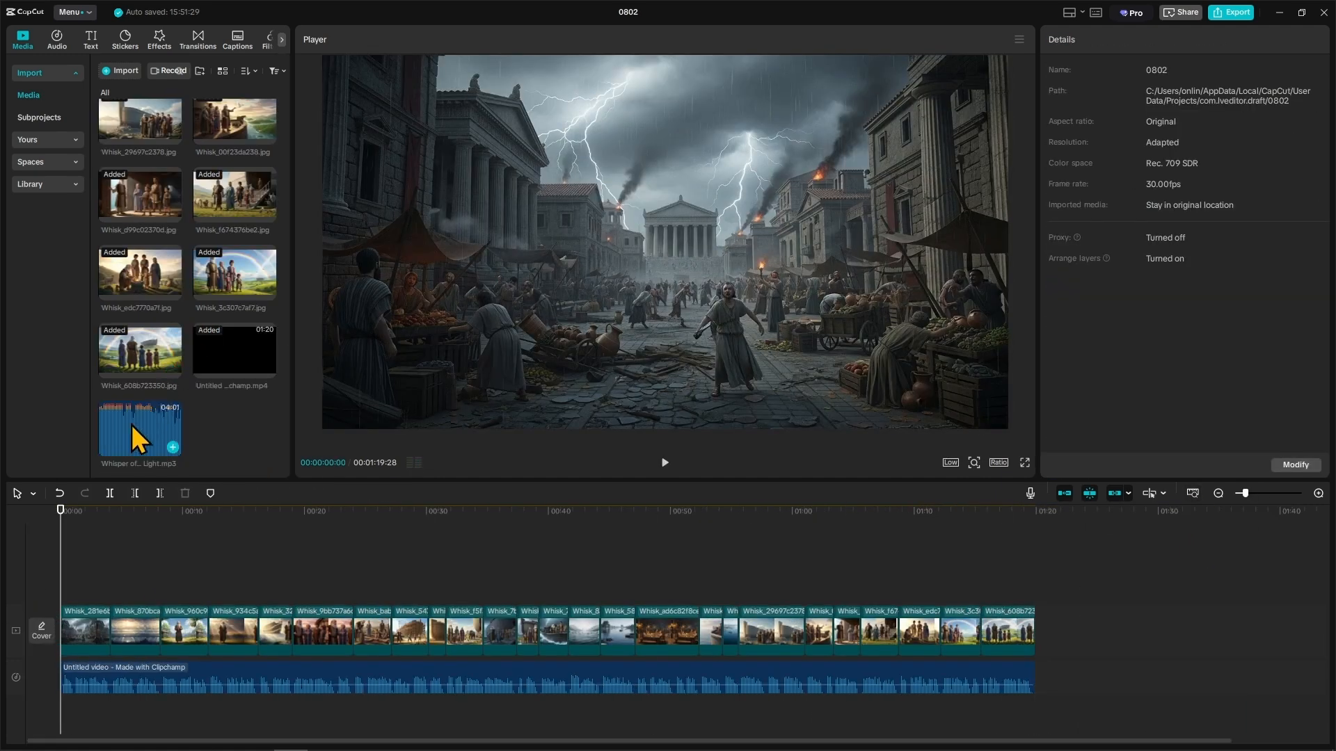
{"action": "left_click_drag", "start_coordinate": [139, 439], "coordinate": [62, 719]}
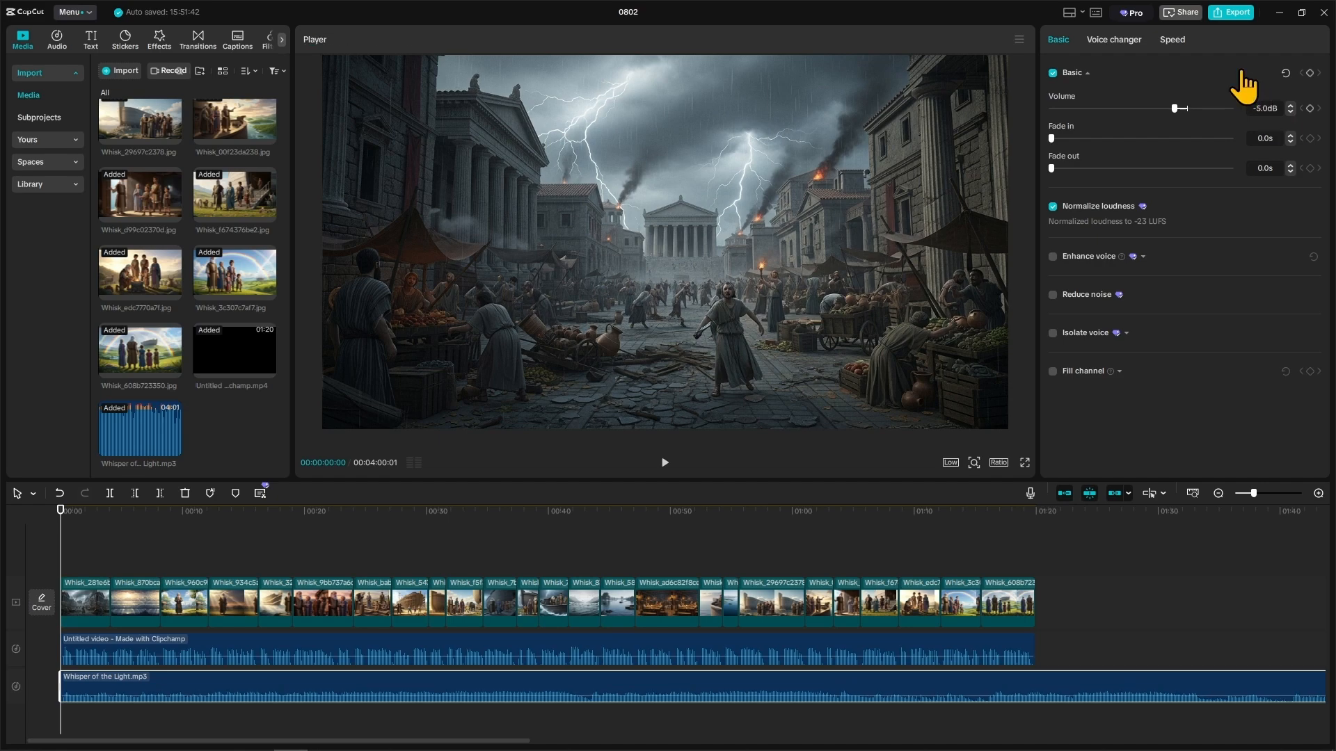
{"action": "left_click", "coordinate": [600, 541]}
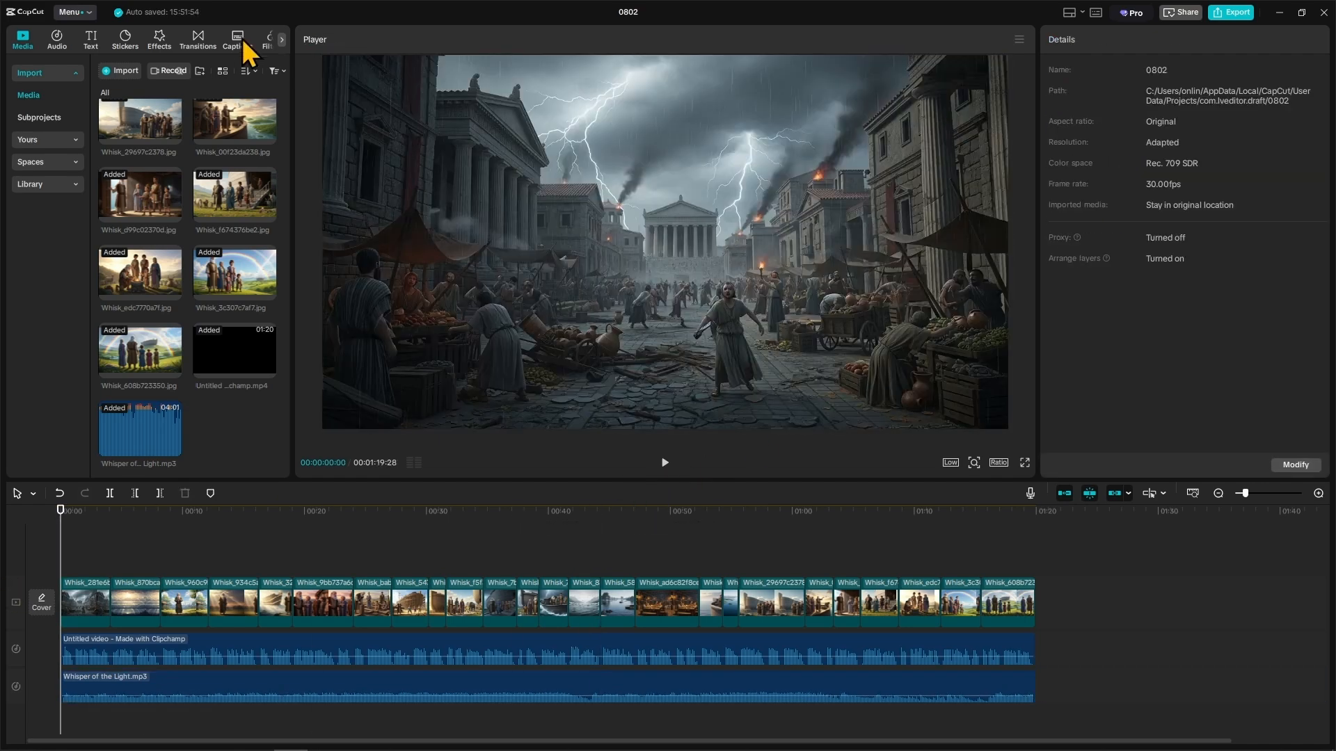
Generate English auto captions and style them all with the slanted white text template that highlights words in yellow
{"action": "left_click", "coordinate": [240, 42]}
{"action": "left_click", "coordinate": [254, 465]}
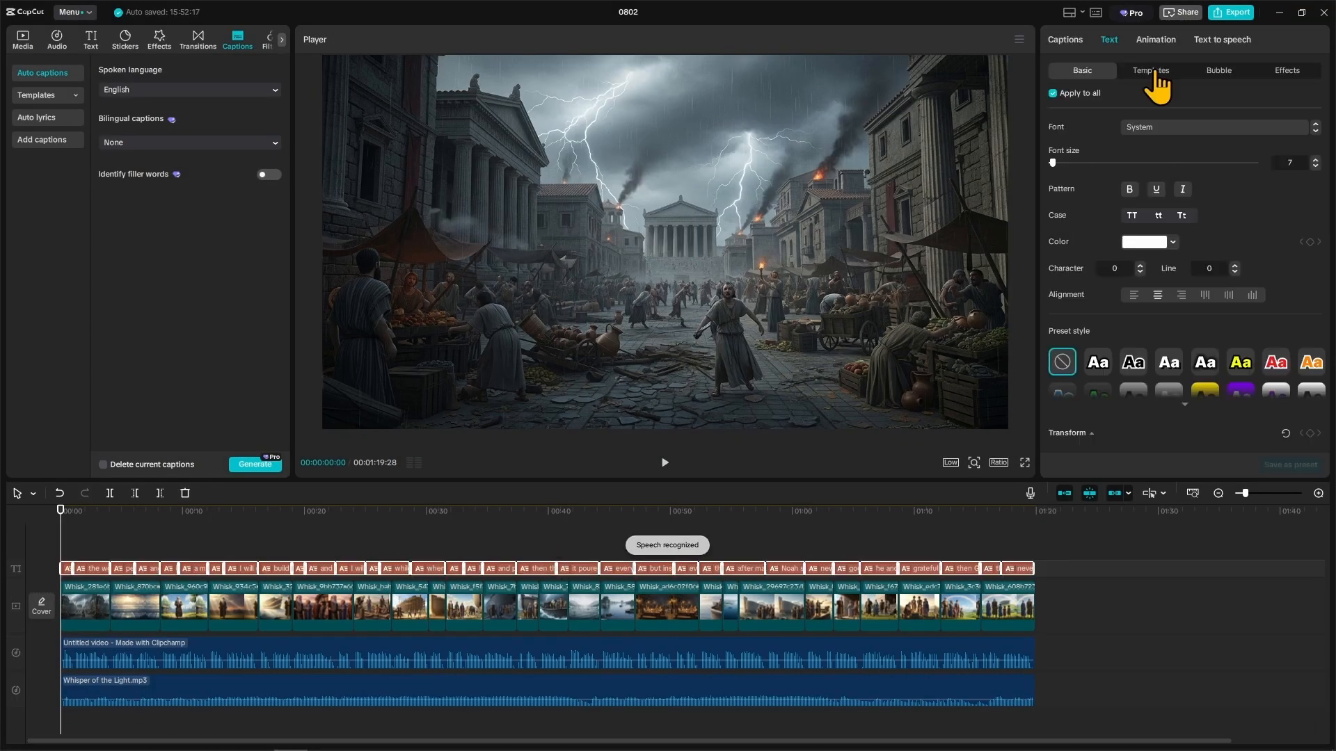
{"action": "left_click", "coordinate": [1150, 71]}
{"action": "left_click", "coordinate": [1185, 168]}
{"action": "left_click", "coordinate": [664, 462]}
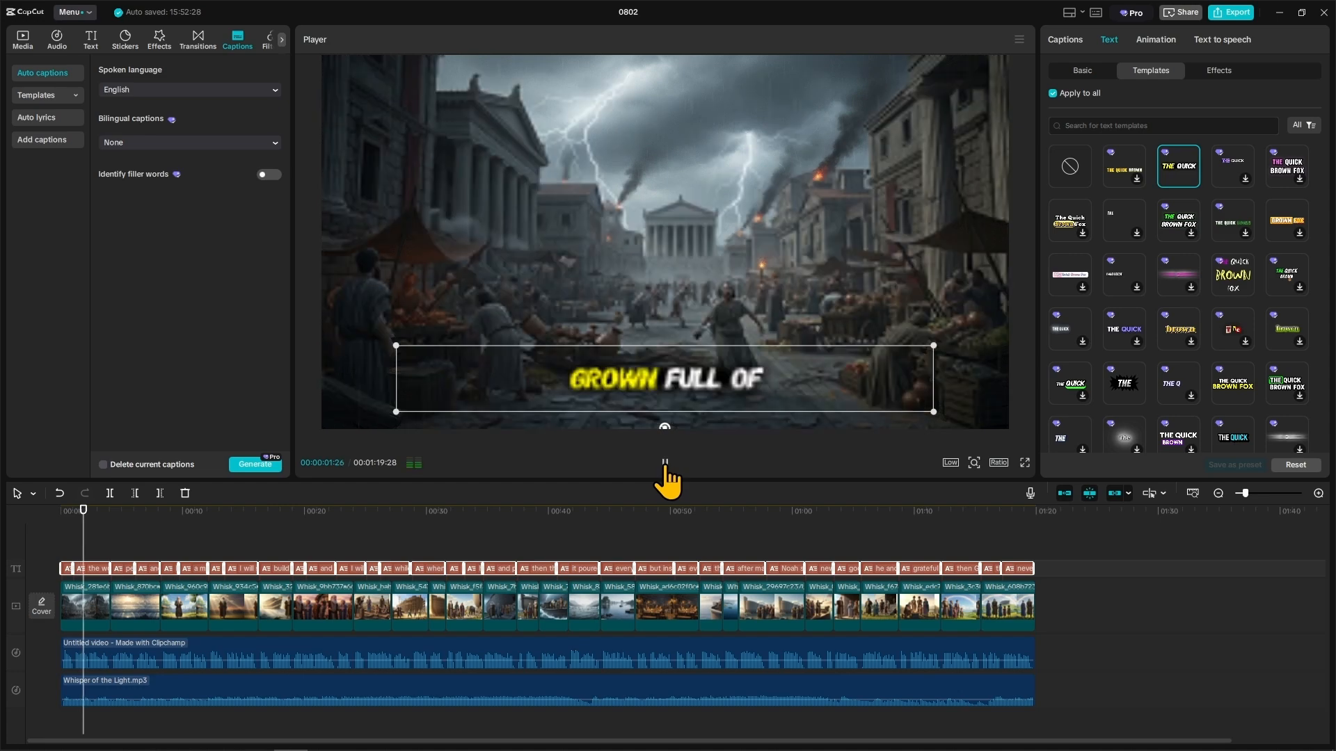
{"action": "left_click_drag", "start_coordinate": [495, 536], "coordinate": [9, 546]}
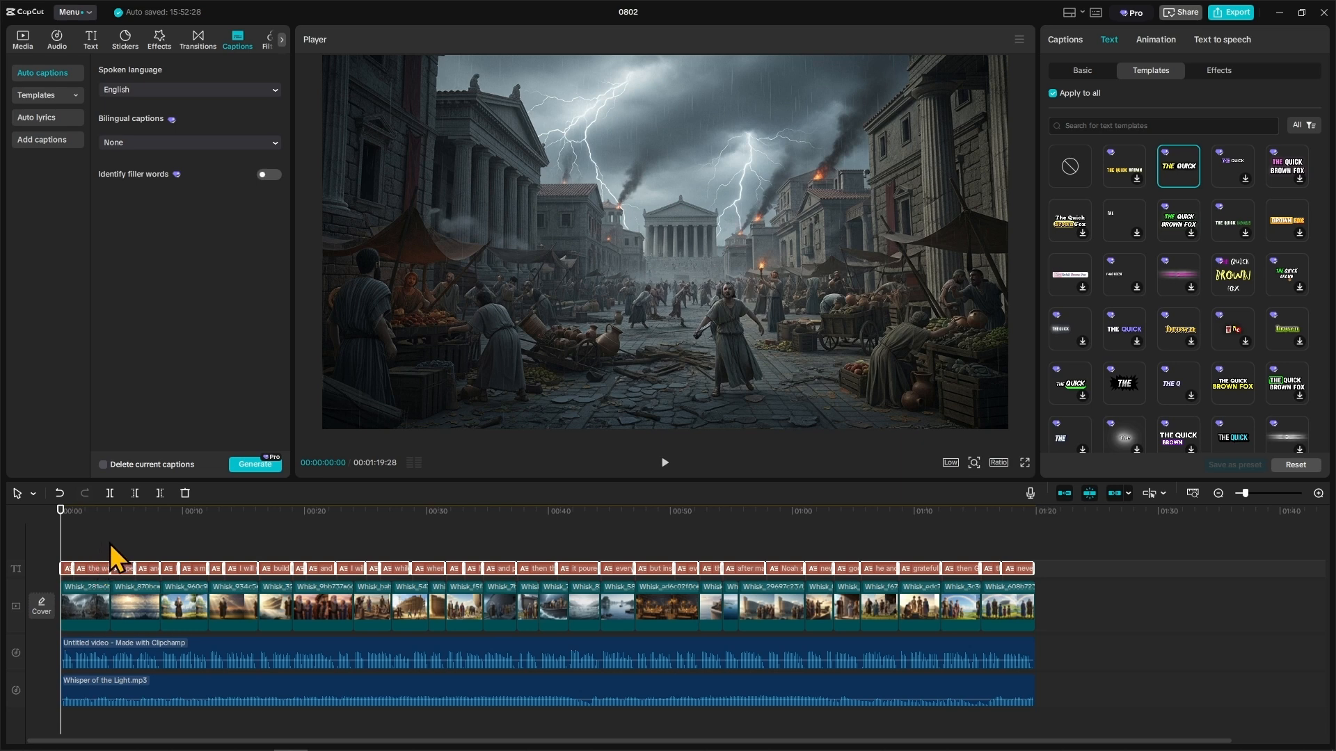
{"action": "left_click", "coordinate": [84, 544]}
{"action": "left_click_drag", "start_coordinate": [72, 545], "coordinate": [55, 540]}
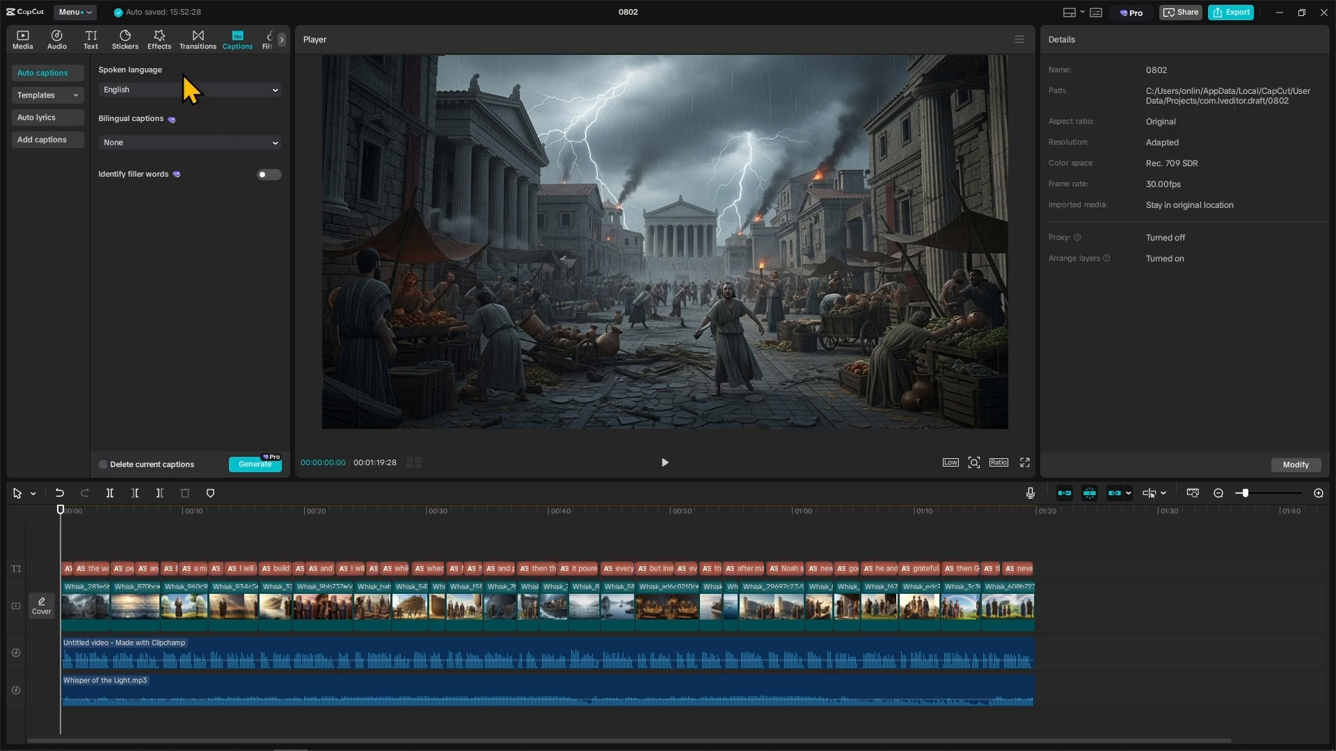
Search the effects for play pendulum, add the Play Pendulum video effect and extend it over the whole video
{"action": "left_click", "coordinate": [159, 40]}
{"action": "left_click", "coordinate": [160, 70]}
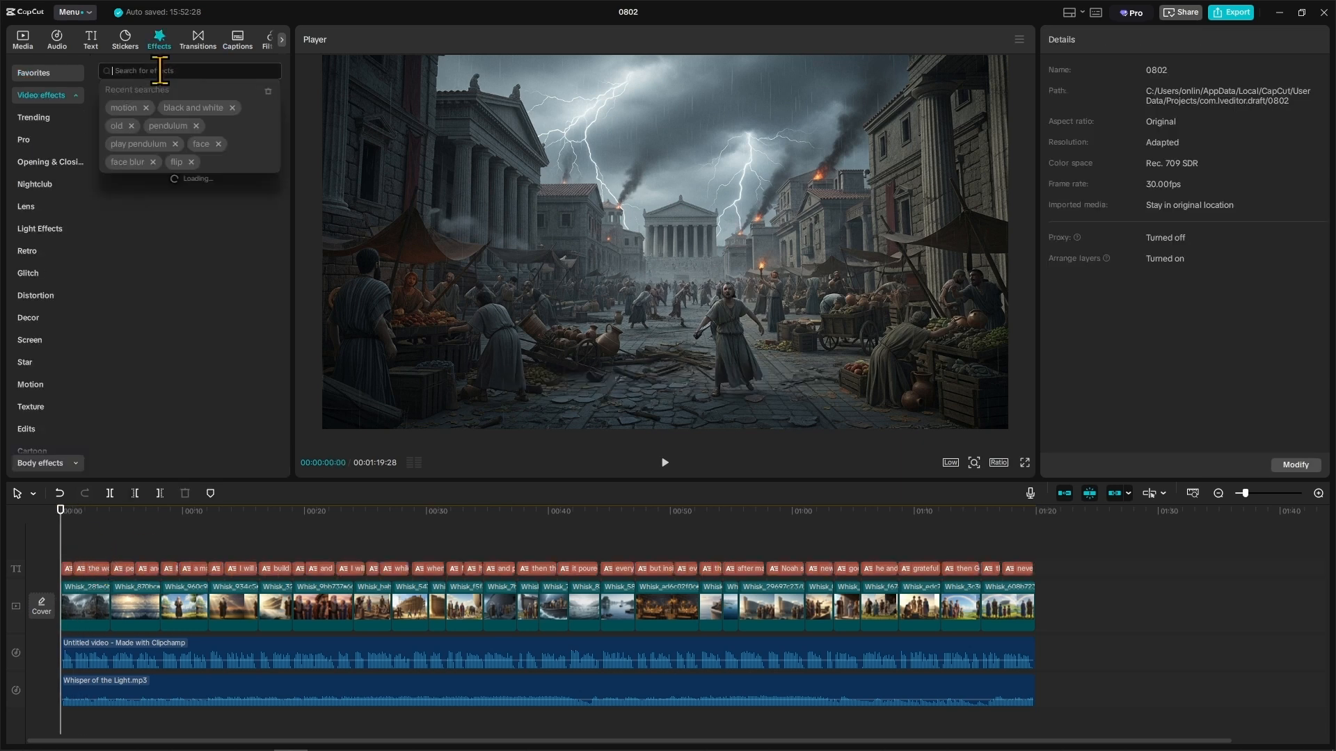
{"action": "left_click", "coordinate": [159, 141]}
{"action": "left_click", "coordinate": [150, 160]}
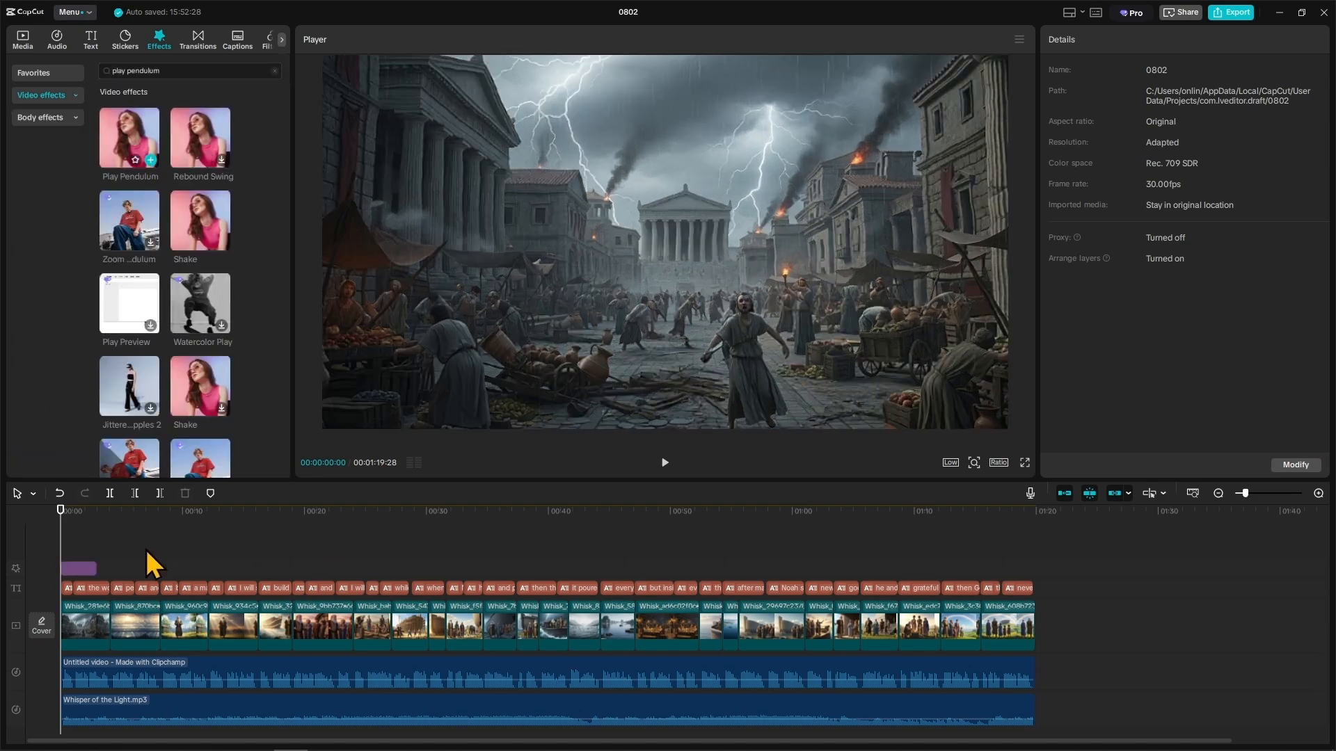
{"action": "left_click_drag", "start_coordinate": [98, 568], "coordinate": [1035, 567]}
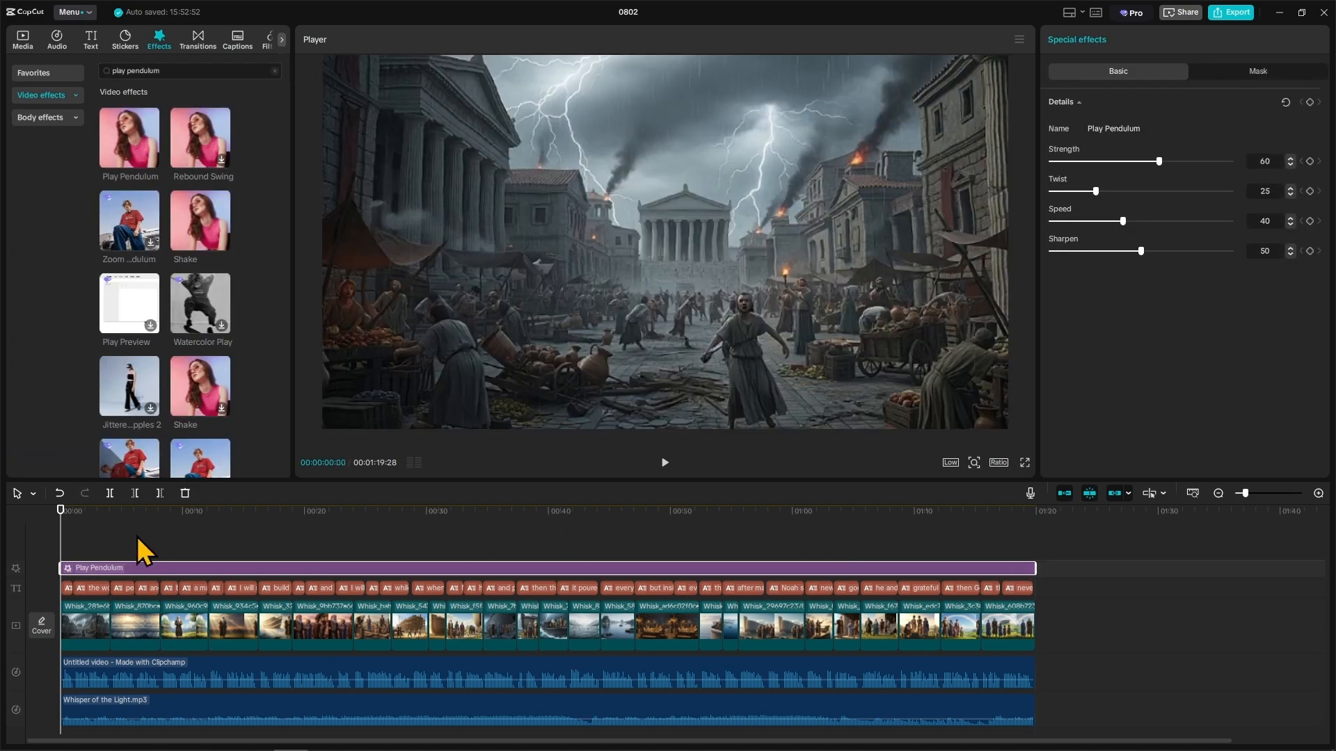
Set the Play Pendulum effect to strength 15, twist 0, speed 5 and sharpen 7, and play the video from the start
{"action": "left_click", "coordinate": [136, 540]}
{"action": "left_click", "coordinate": [148, 565]}
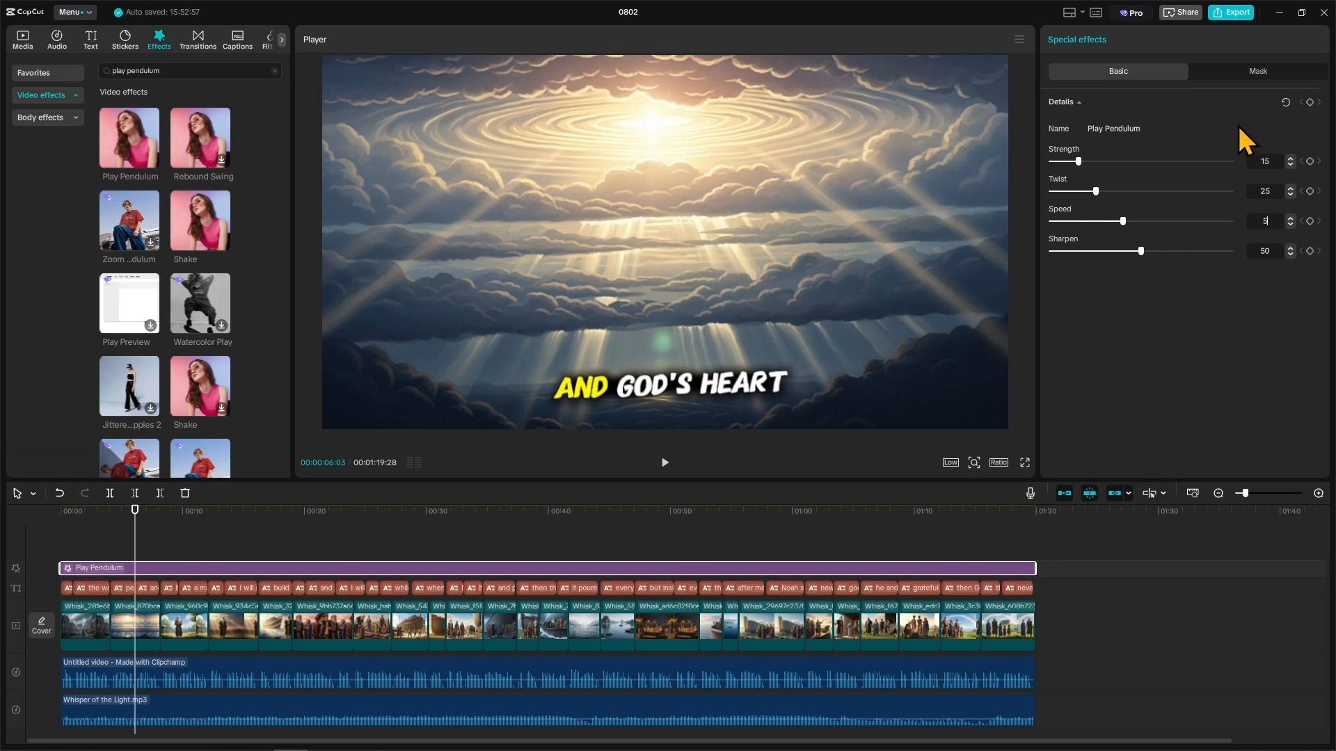
{"action": "key", "text": "Return"}
{"action": "left_click_drag", "start_coordinate": [1096, 192], "coordinate": [1060, 257]}
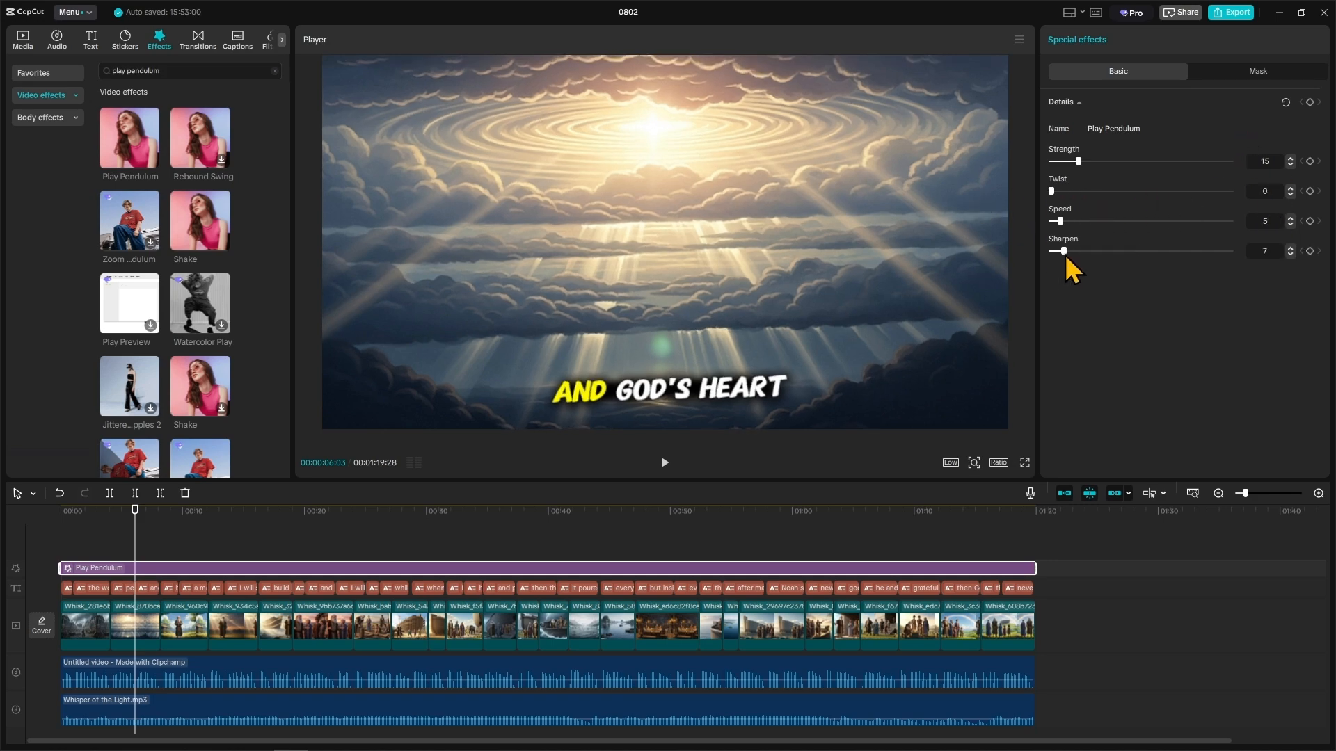
{"action": "left_click_drag", "start_coordinate": [693, 549], "coordinate": [84, 546]}
{"action": "left_click_drag", "start_coordinate": [563, 554], "coordinate": [1, 584]}
{"action": "key", "text": "space"}
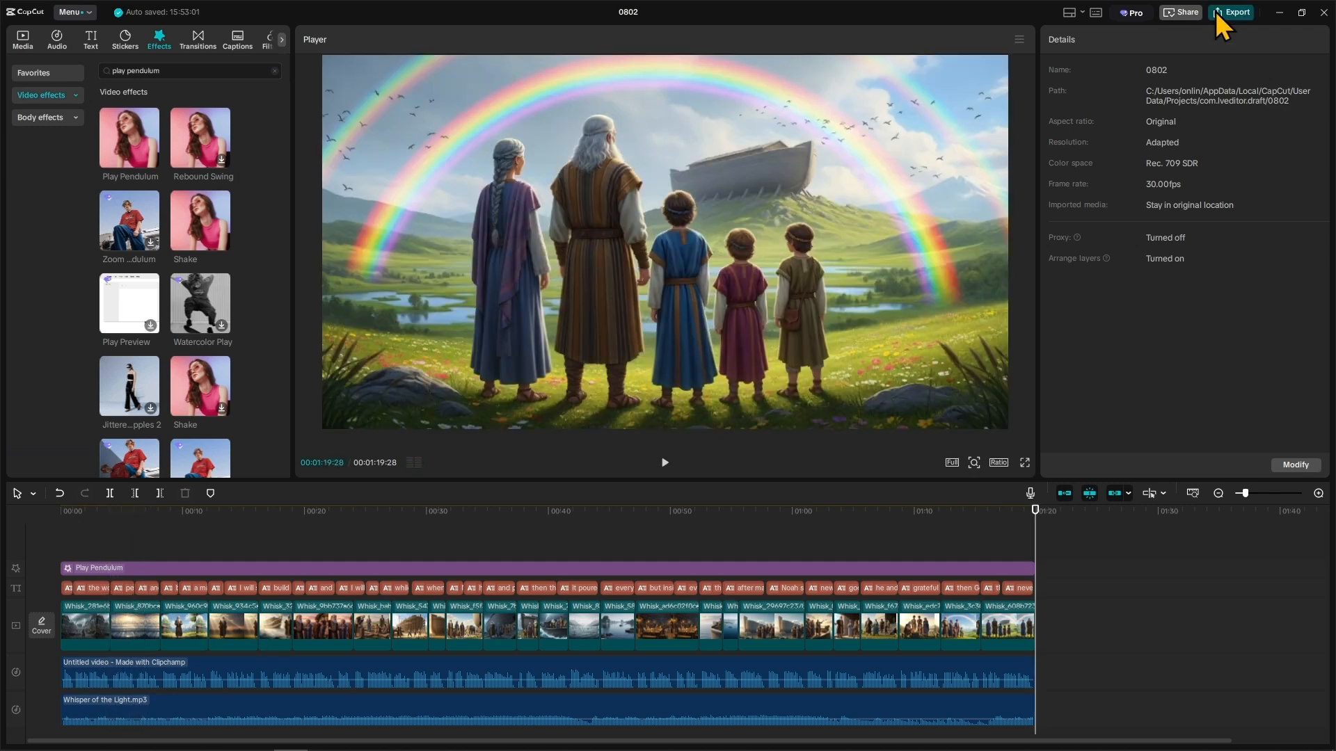
Open the export settings and choose a folder inside Downloads as the export location
{"action": "left_click", "coordinate": [1229, 13]}
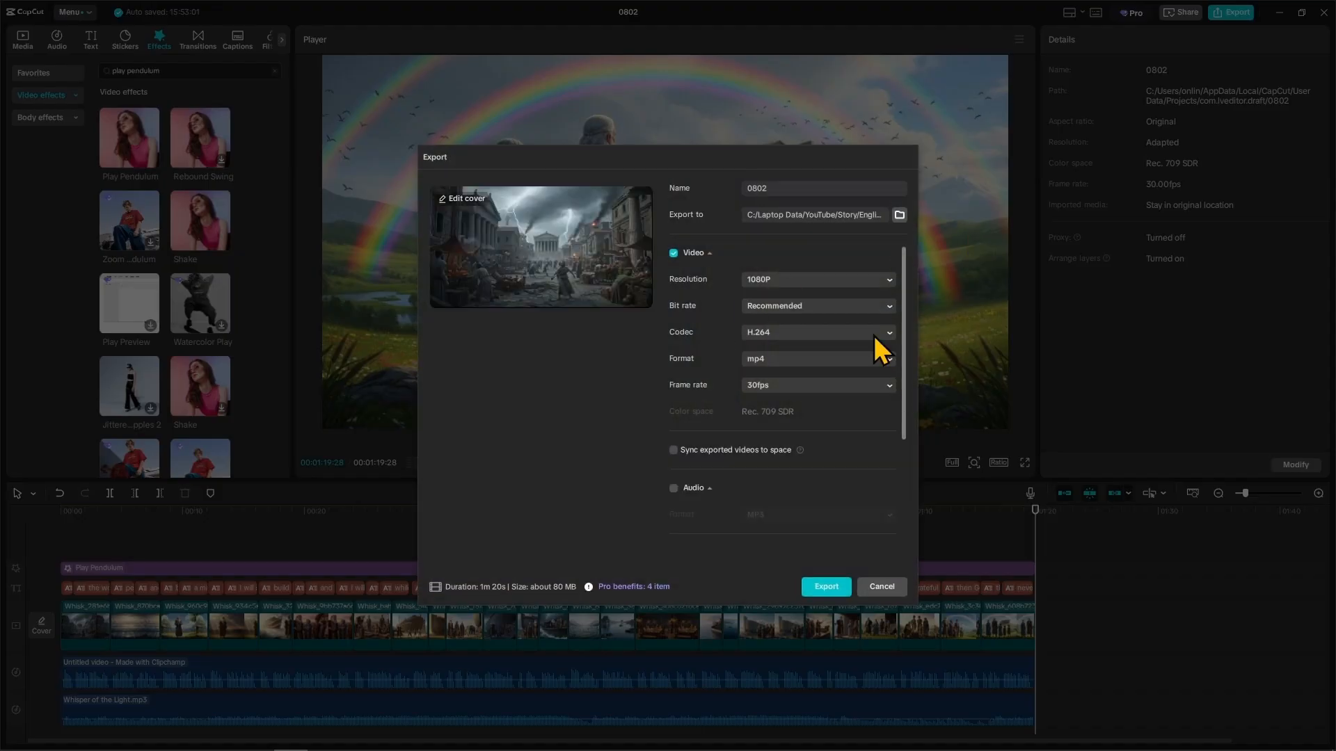
{"action": "left_click", "coordinate": [898, 215]}
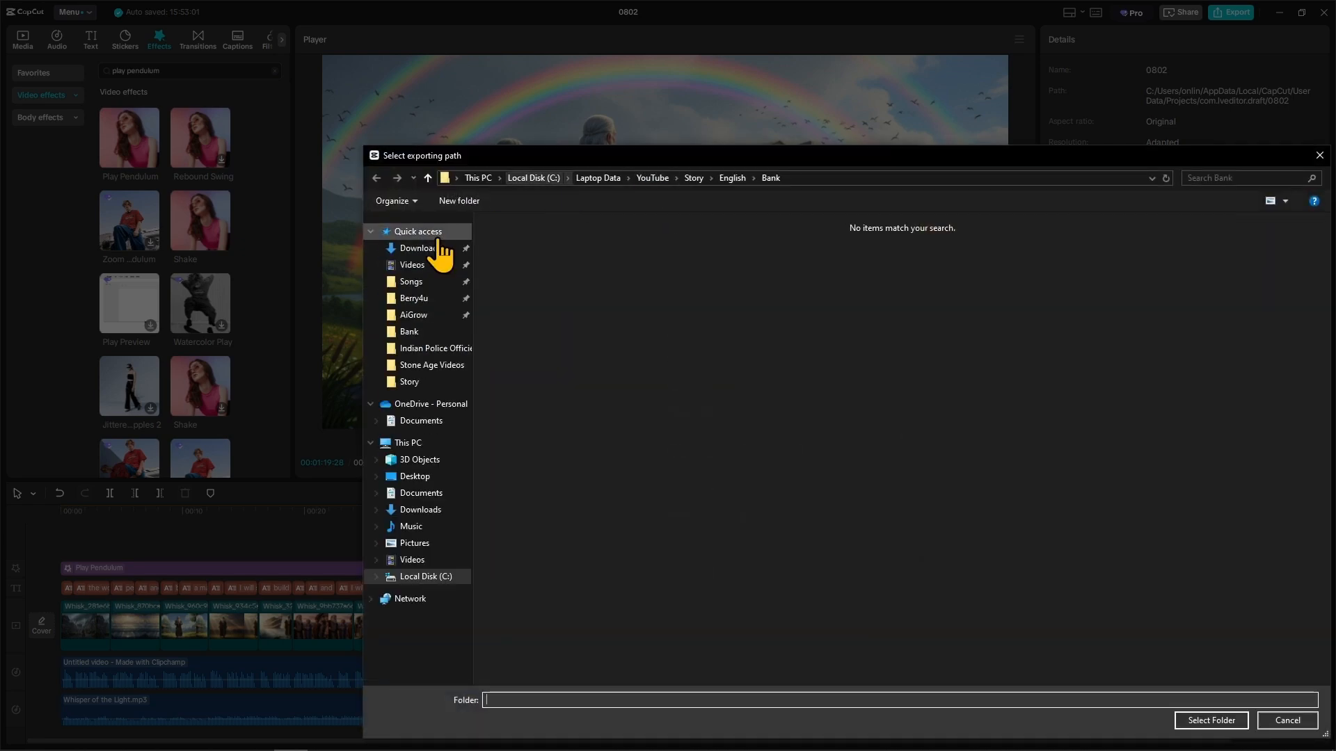
{"action": "left_click", "coordinate": [435, 248]}
{"action": "double_click", "coordinate": [562, 292]}
{"action": "left_click", "coordinate": [1212, 721]}
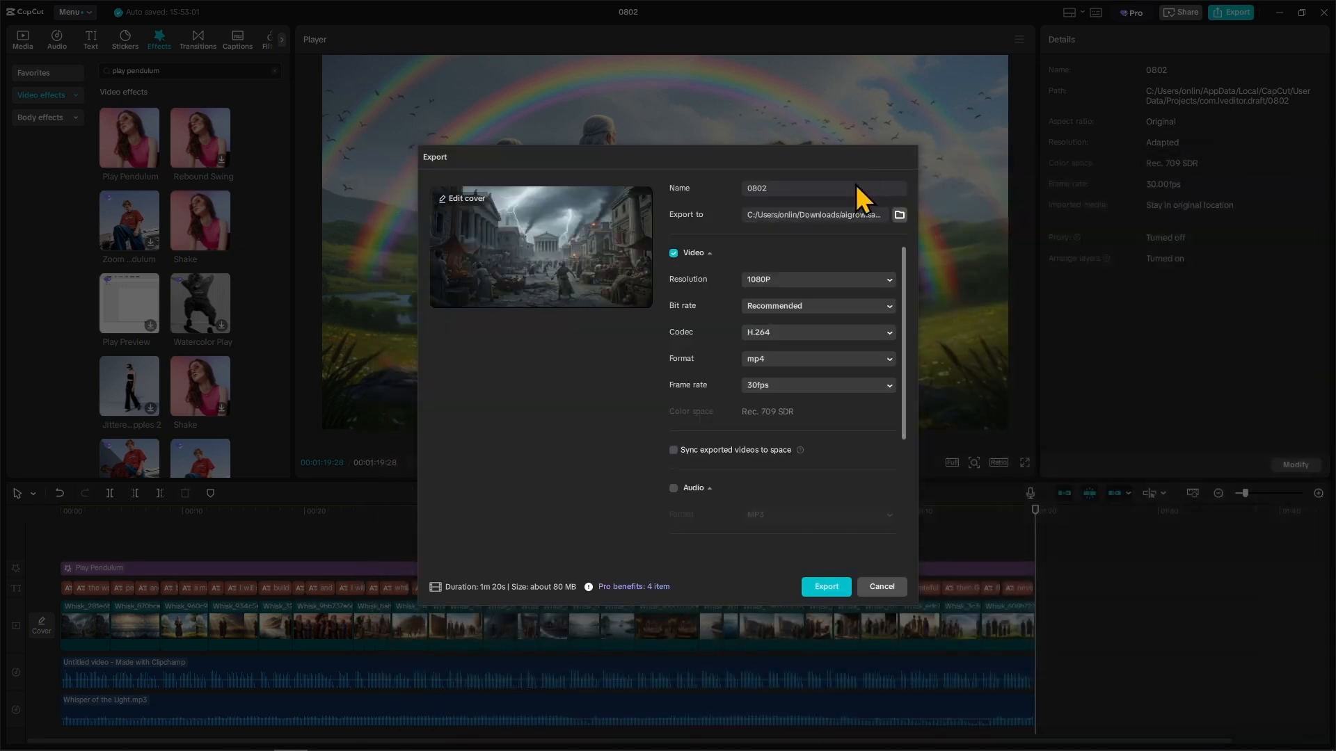
Raise the export frame rate and choose a resolution above 1080P
{"action": "left_click", "coordinate": [799, 383]}
{"action": "left_click", "coordinate": [791, 546]}
{"action": "left_click", "coordinate": [769, 282]}
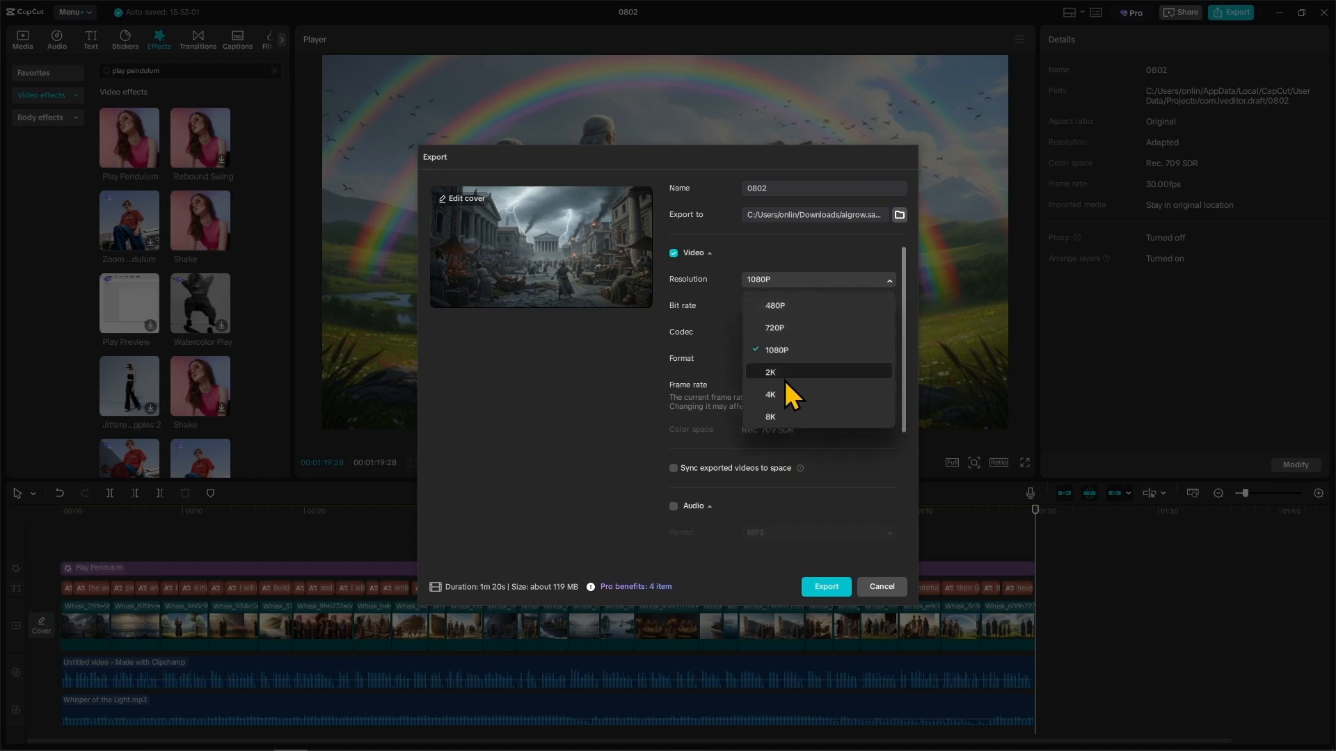
{"action": "left_click", "coordinate": [784, 381]}
{"action": "scroll", "coordinate": [766, 332], "scroll_direction": "down", "scroll_amount": 5}
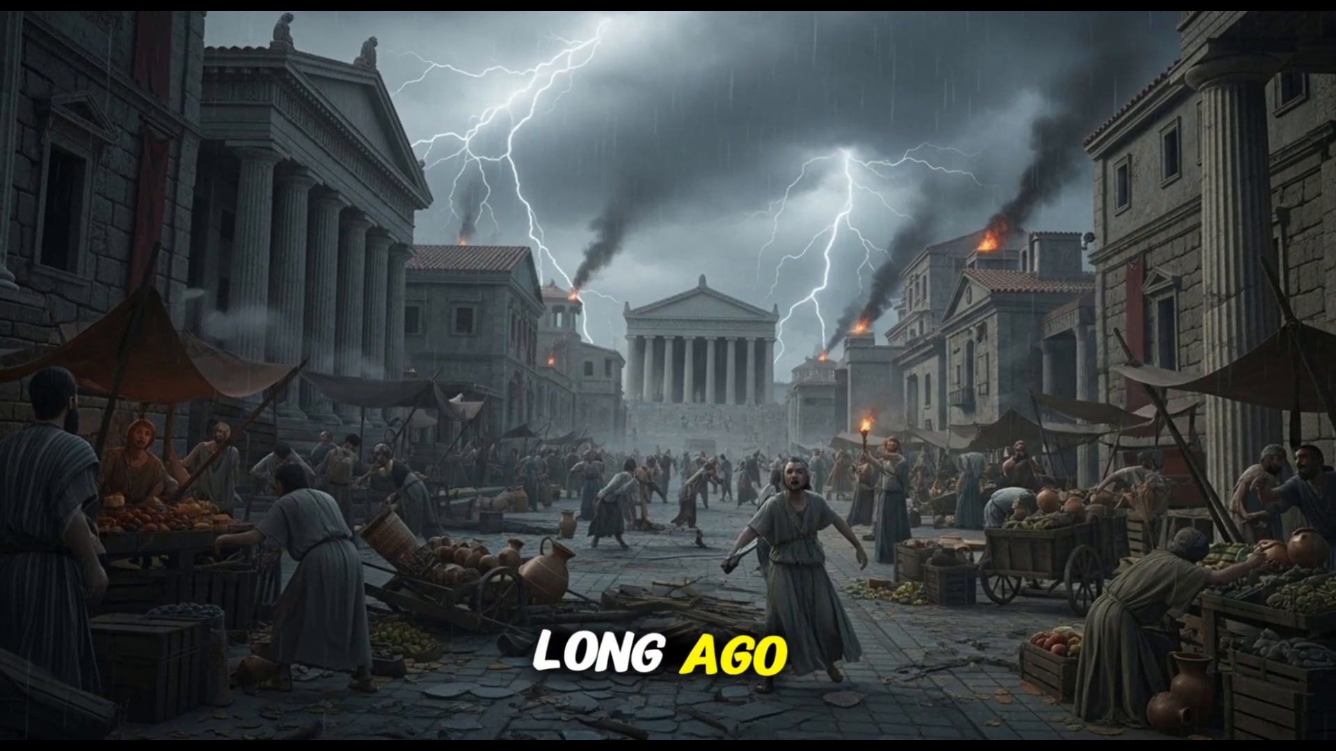